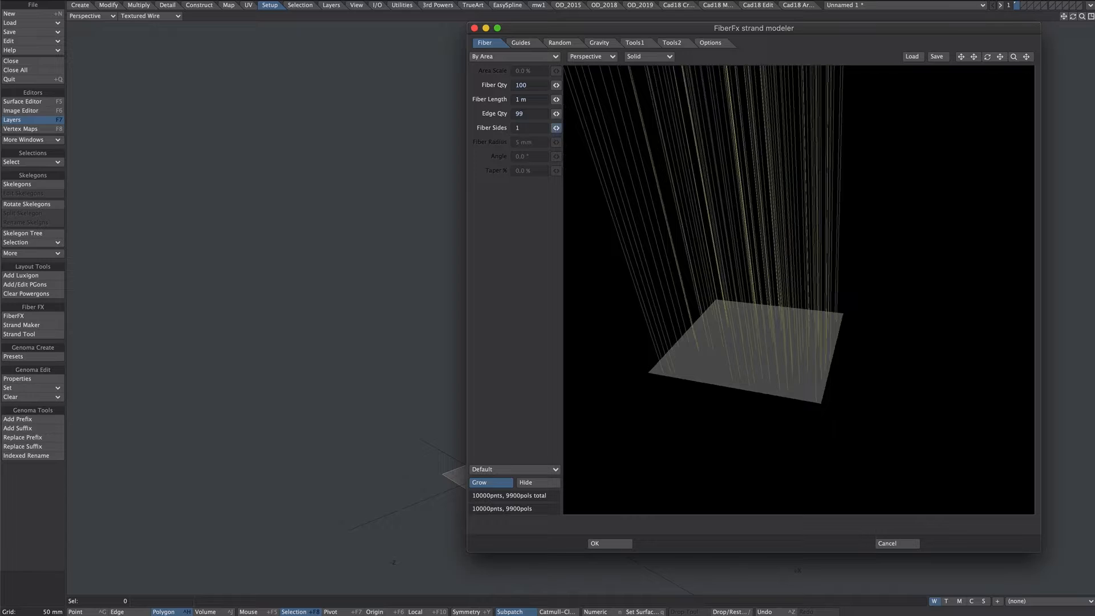
Set the fiber quantity to 20 in the strand modeler
left_click(508, 87)
type("20")
key("Return")
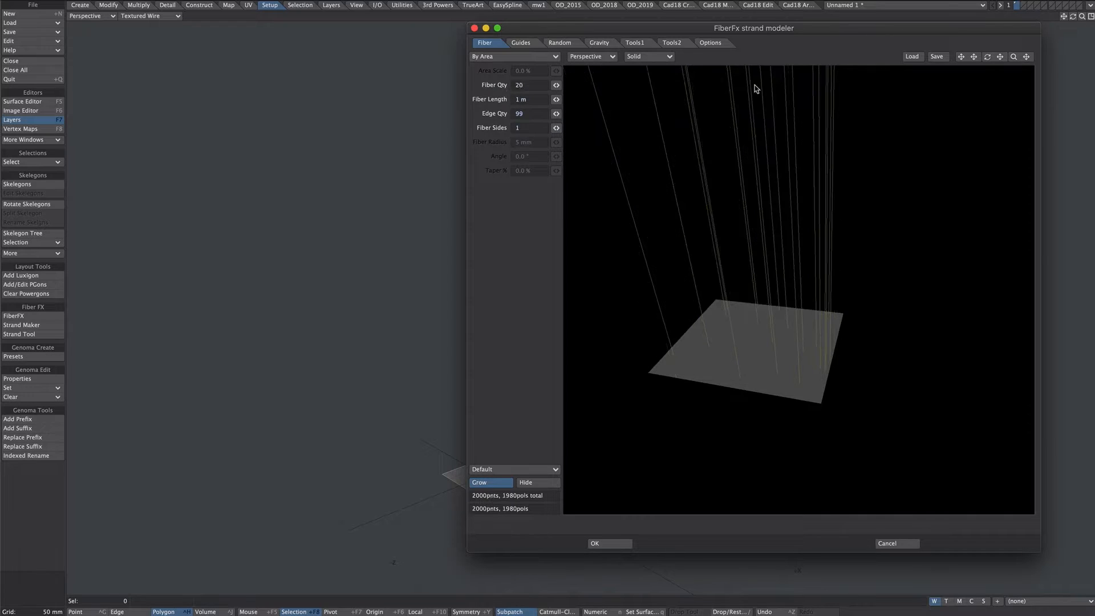
left_click_drag(741, 267, 773, 207, "alt")
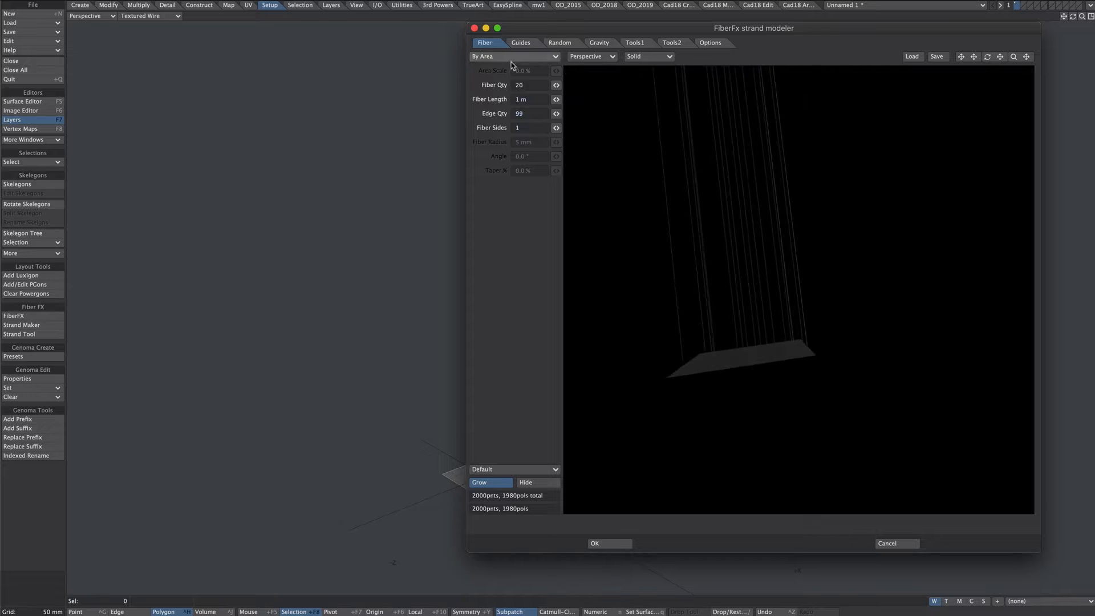
Set the fiber quantity to 30 and generate the strands
left_click(504, 85)
type("3")
key("Return")
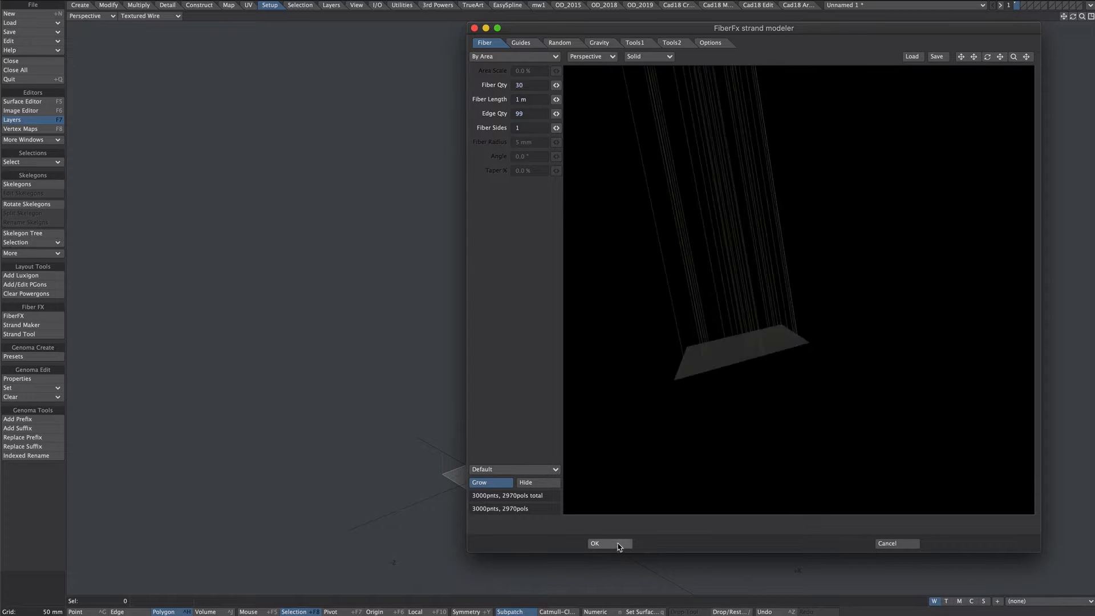
left_click(618, 544)
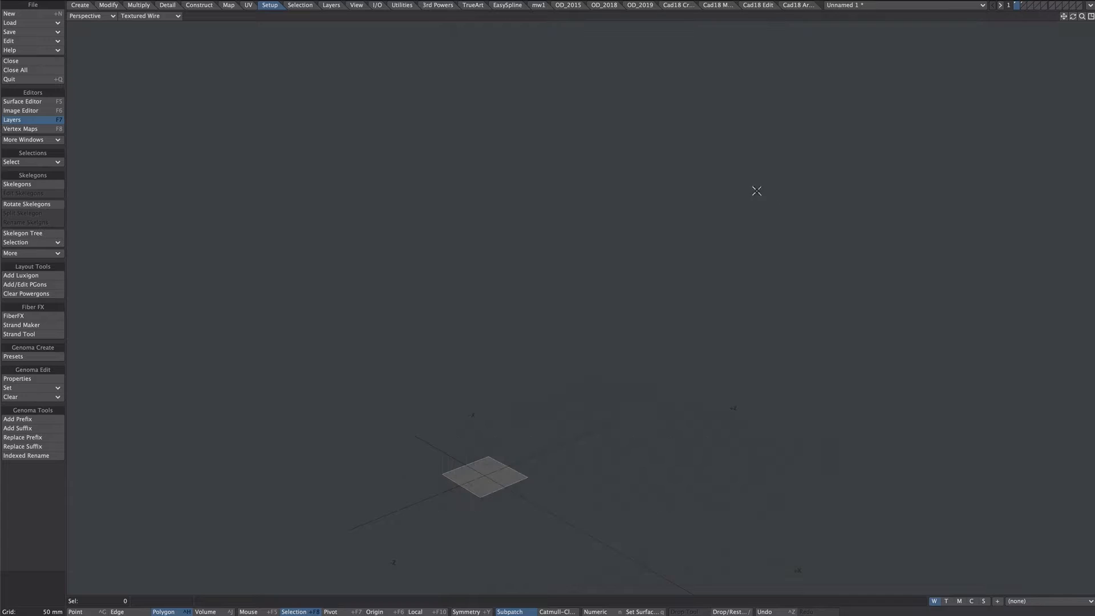
Remove all one-vertex polygons from the strands in the second layer
left_click(1025, 6)
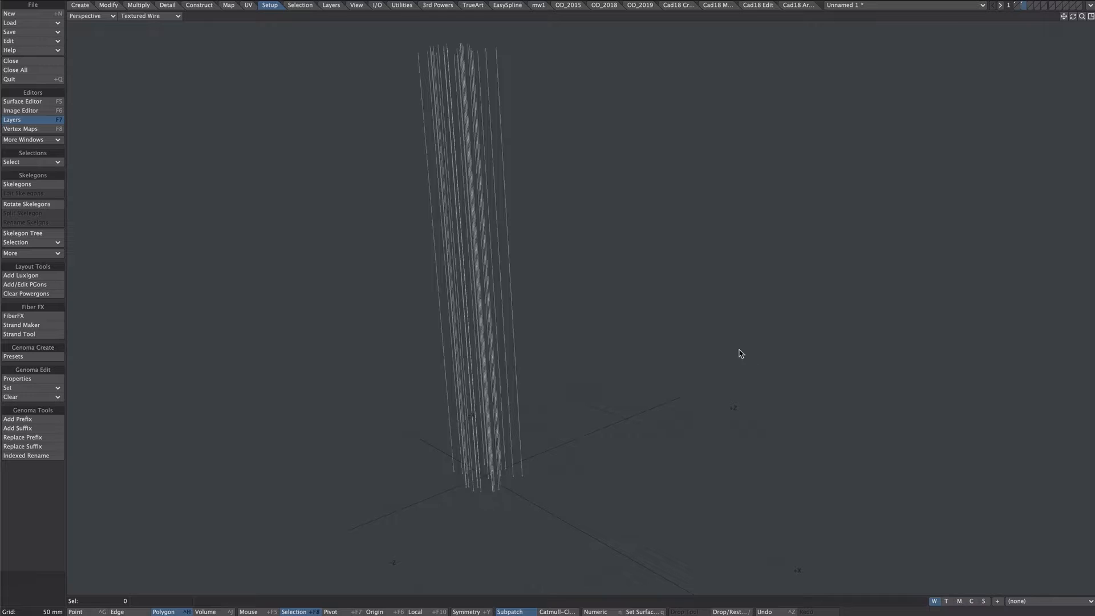
key("w")
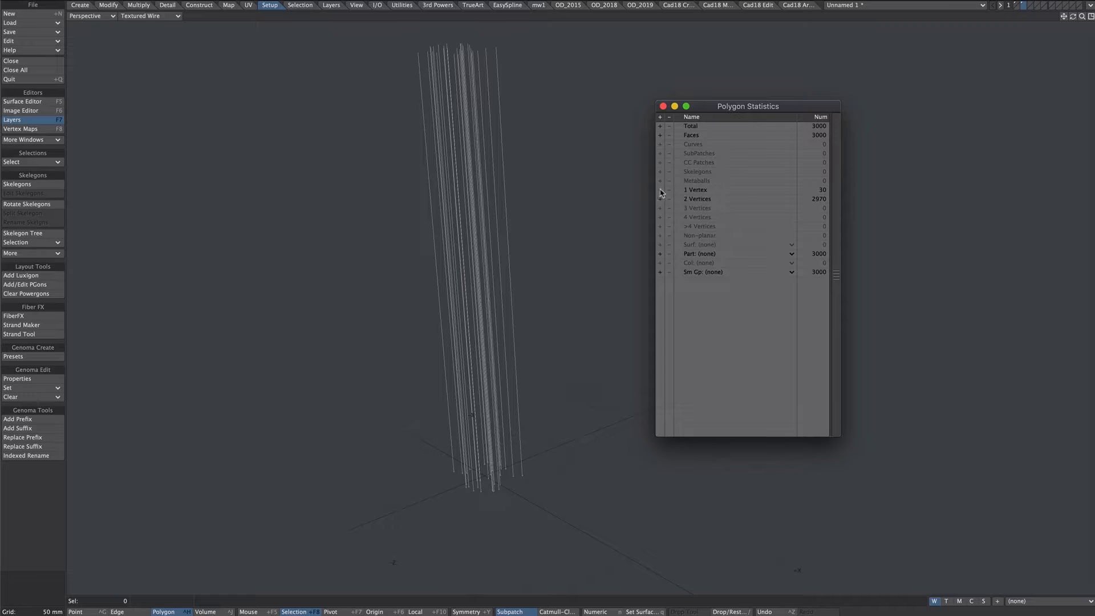
left_click(660, 190)
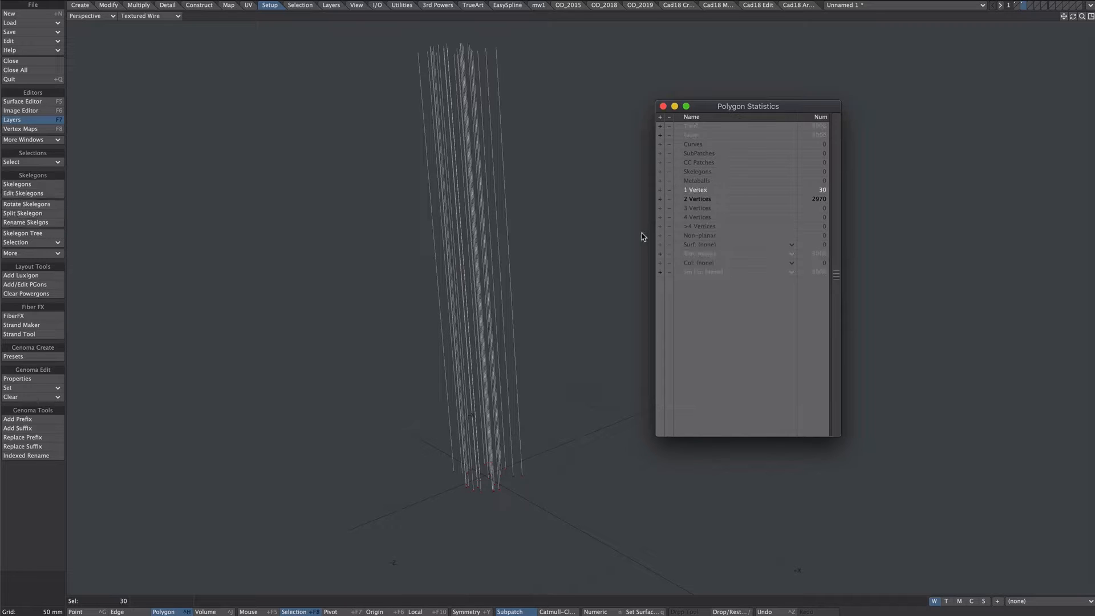
key("Delete")
Replace the square plane in the first layer with the strands cut from the second layer, lying along the Z axis
key("ctrl+x")
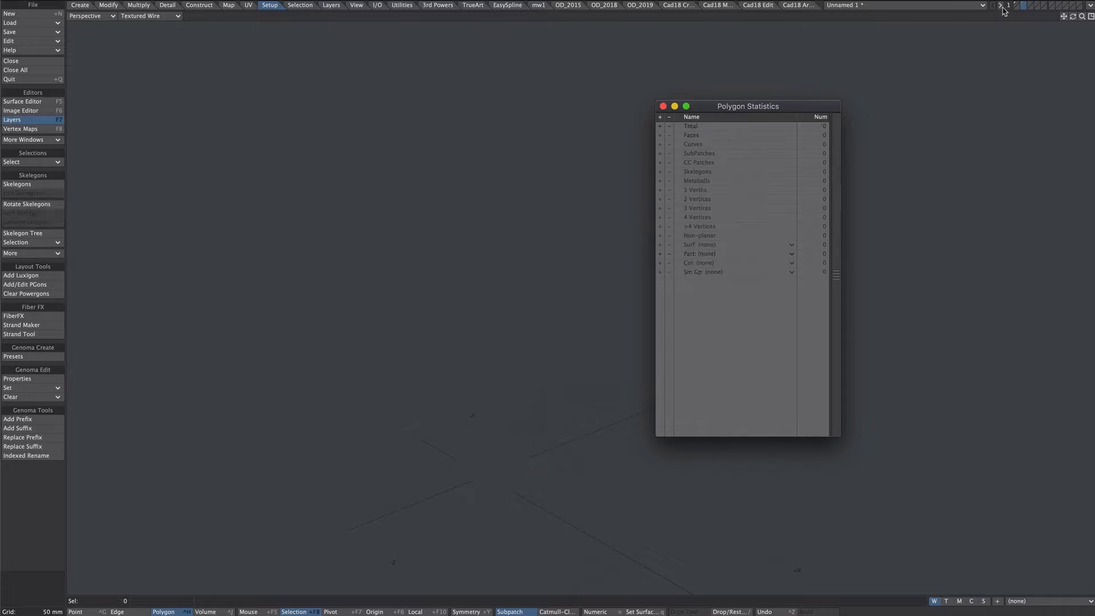
left_click(1015, 7)
key("Delete")
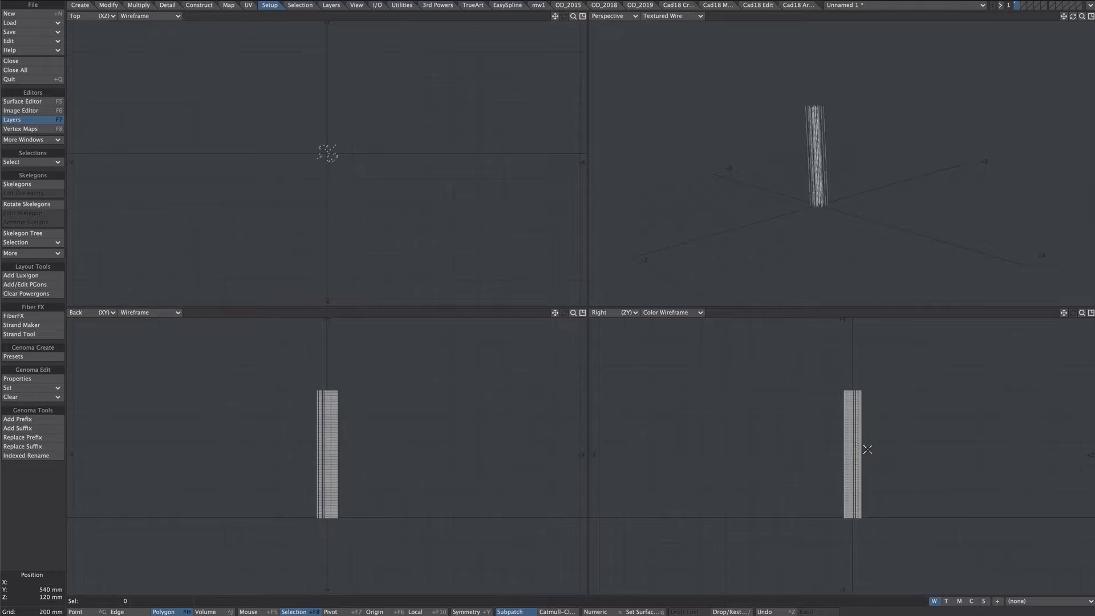
left_click_drag(864, 448, 876, 423)
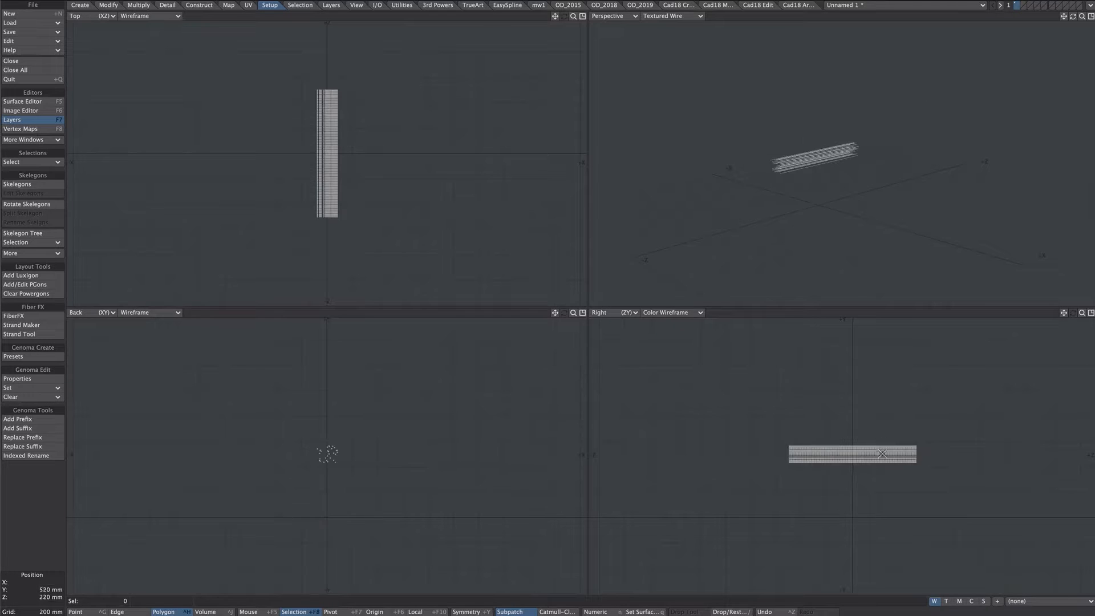
Rest the strands on the Z axis with negative sense, centred on the X, Y and Z axes
key("F3")
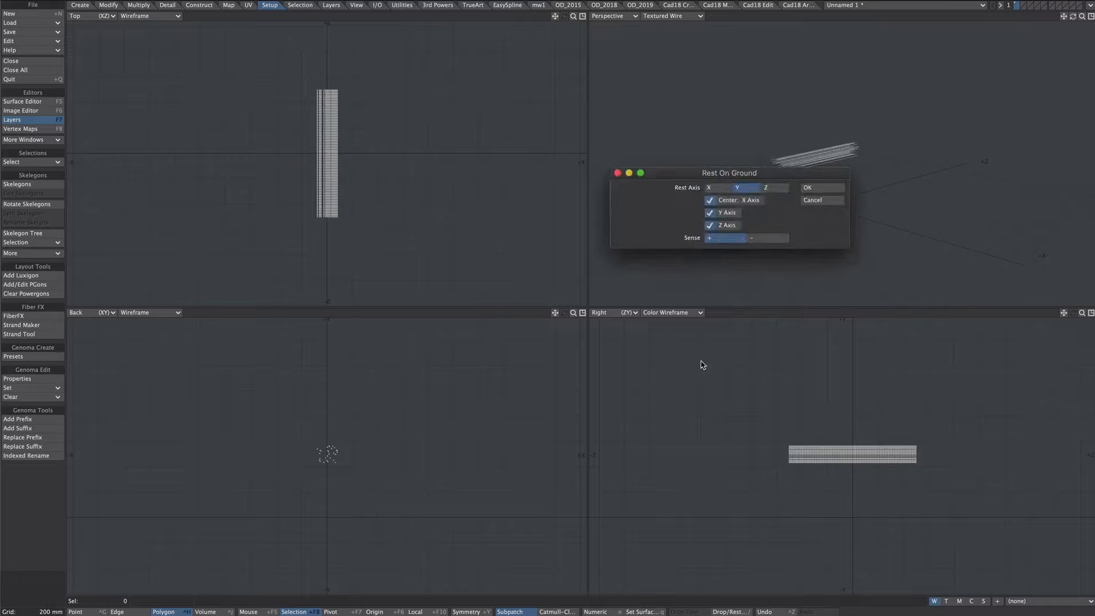
left_click(774, 188)
left_click(767, 238)
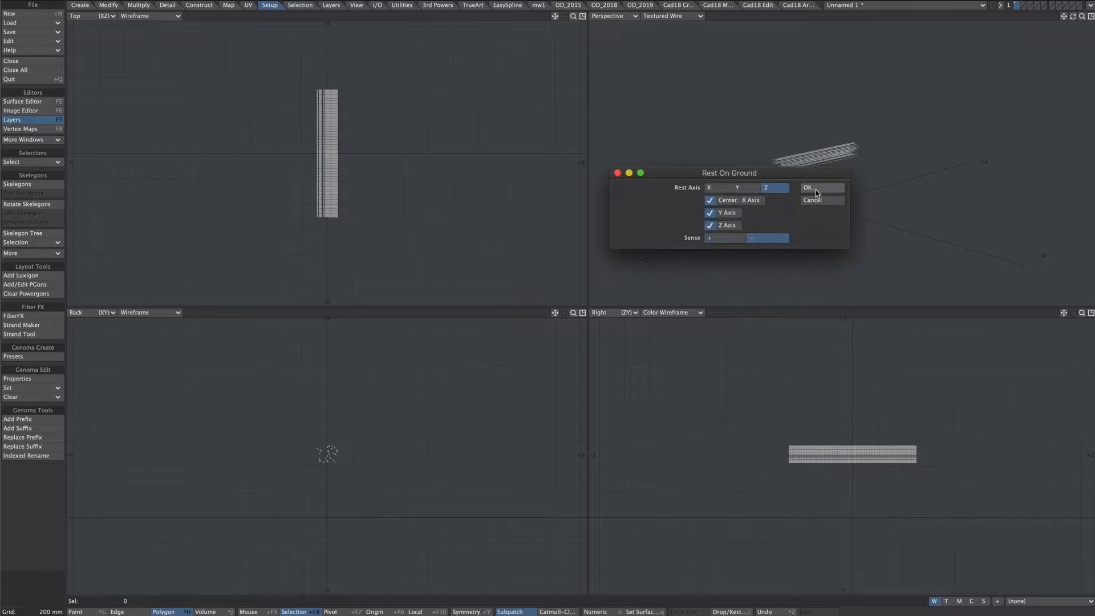
left_click(816, 189)
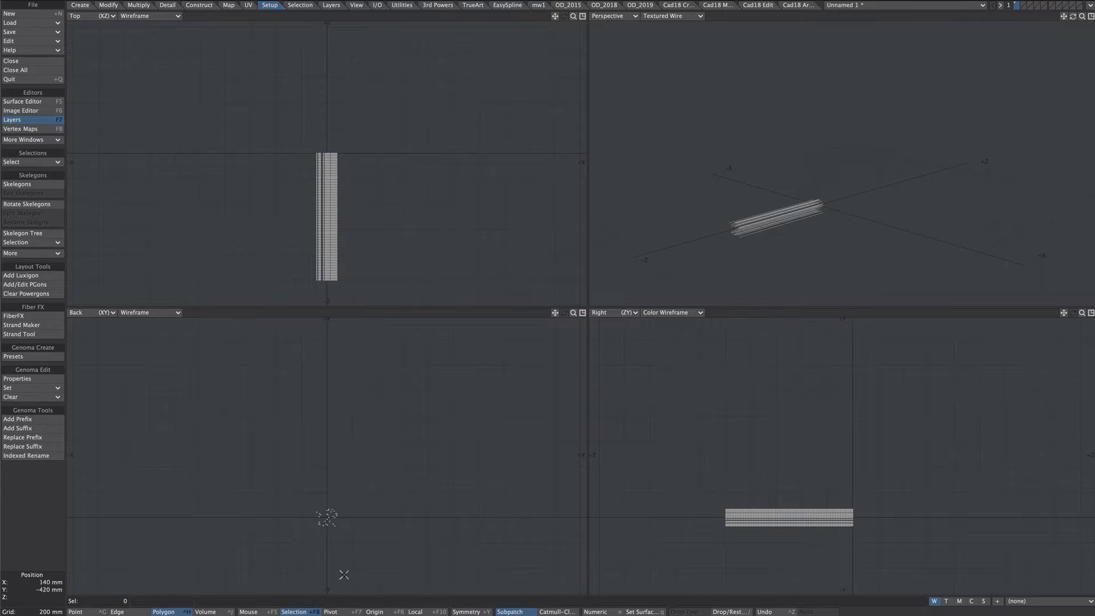
Stretch the strand bundle's cross-section in the back view so that it is narrower and flatter
left_click_drag(326, 517, 332, 449, "alt")
left_click_drag(333, 448, 418, 520, "ctrl+alt")
key("h")
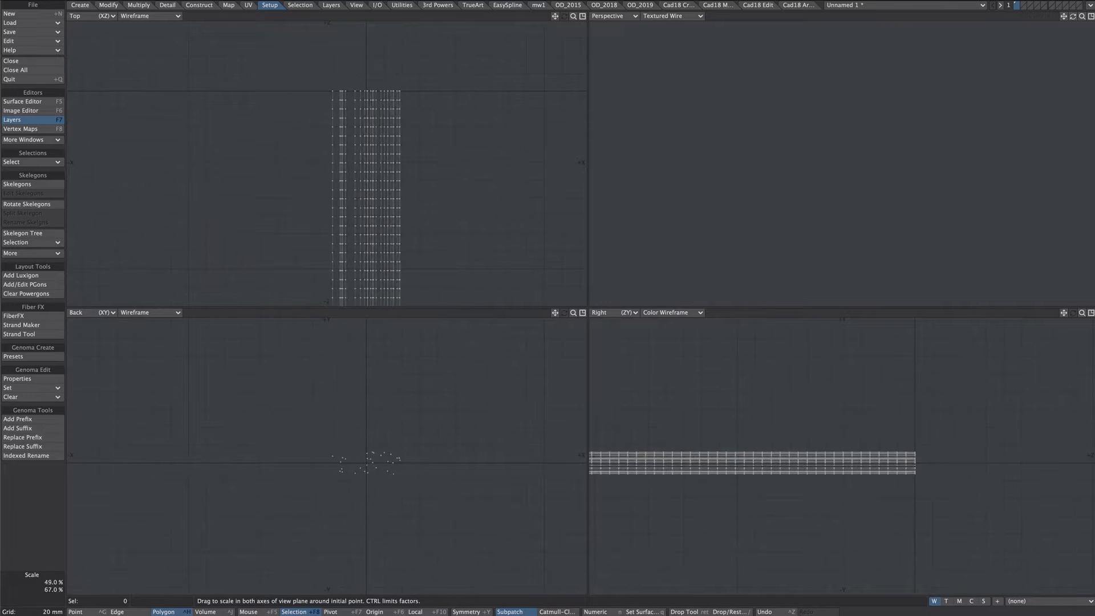
key("a")
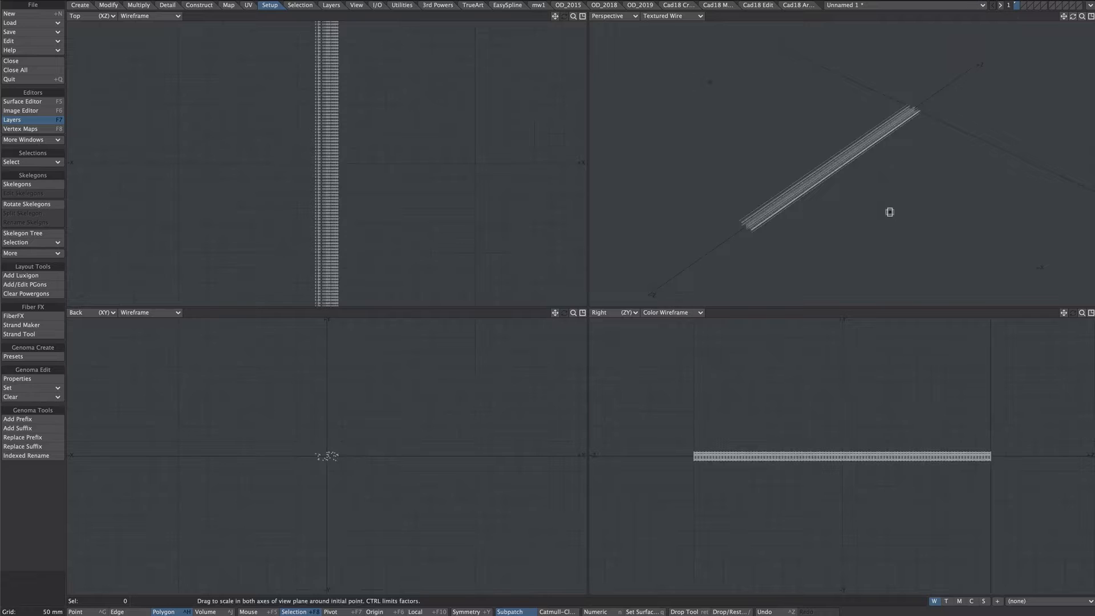
Switch to LightWave Layout and remove all default modifiers from the 2ppcTute object
key("F12")
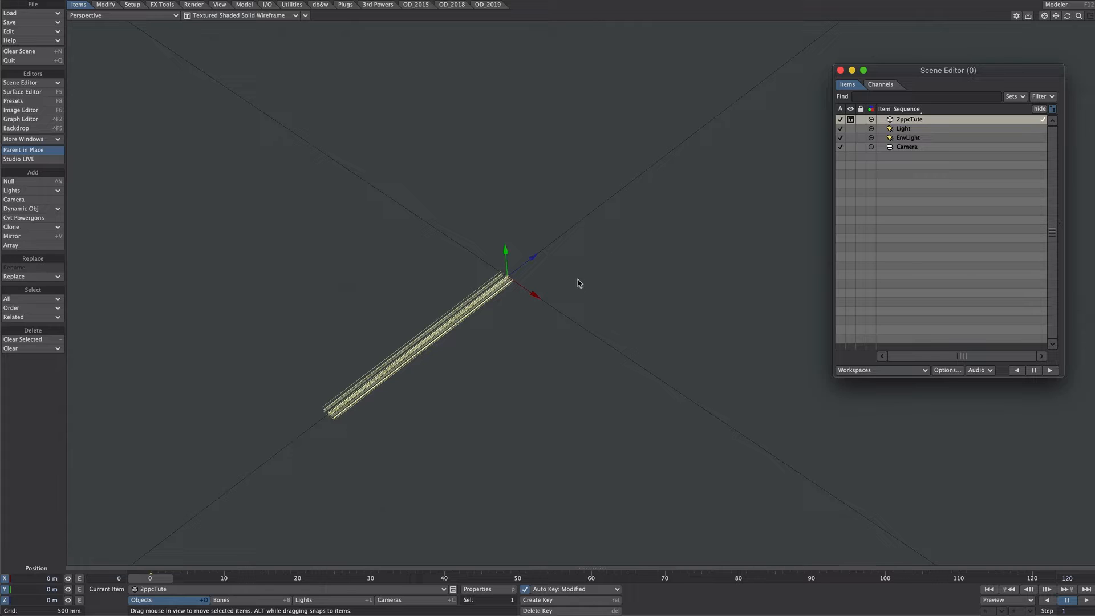
key("p")
left_click_drag(815, 142, 772, 135)
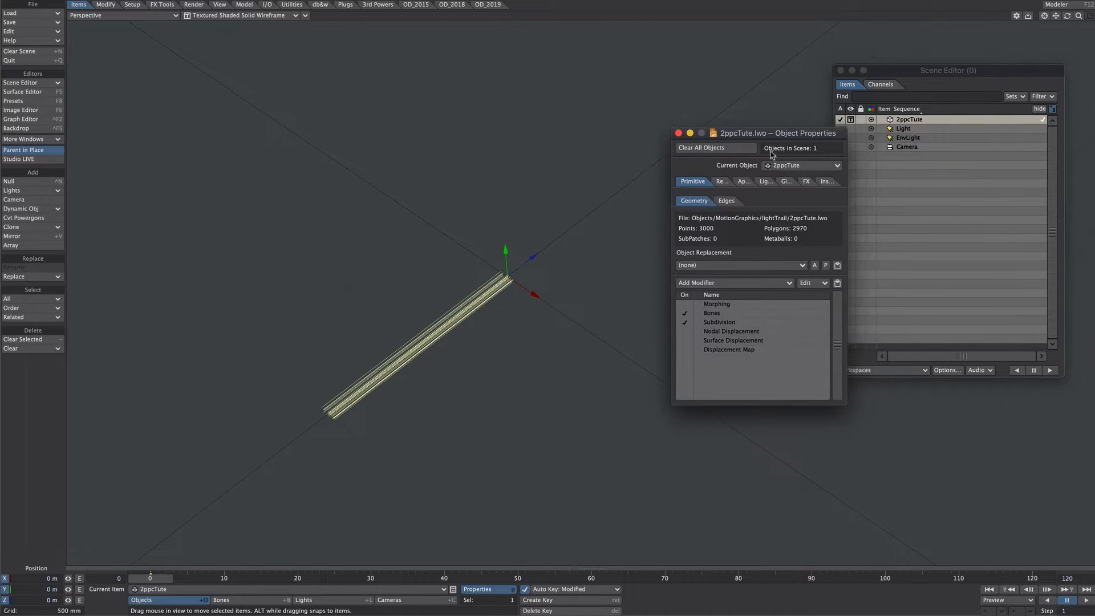
left_click_drag(720, 306, 708, 349)
right_click(682, 348)
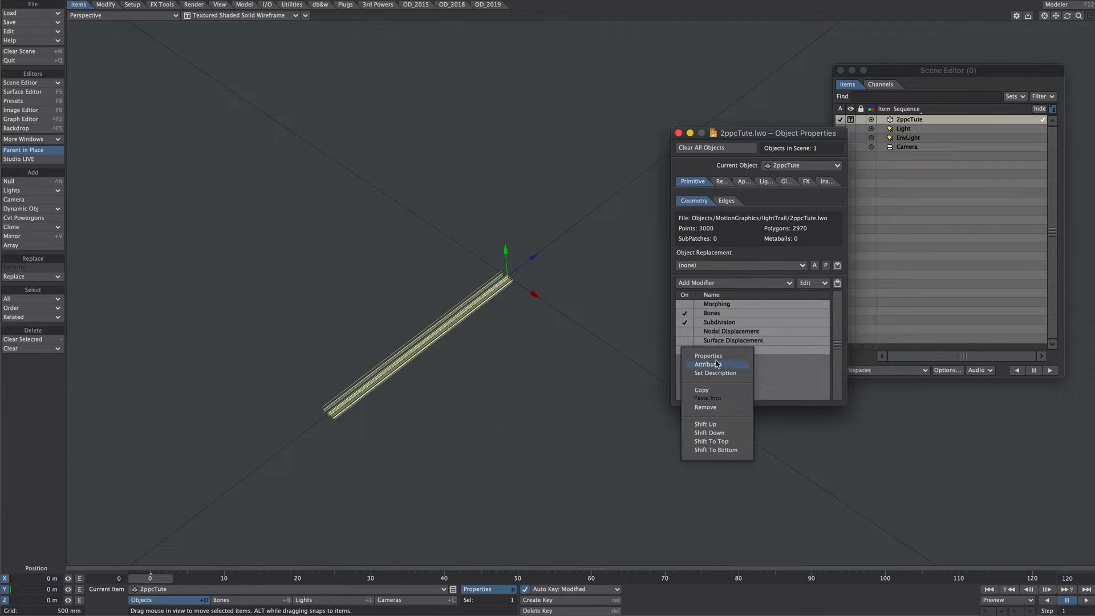
left_click(705, 407)
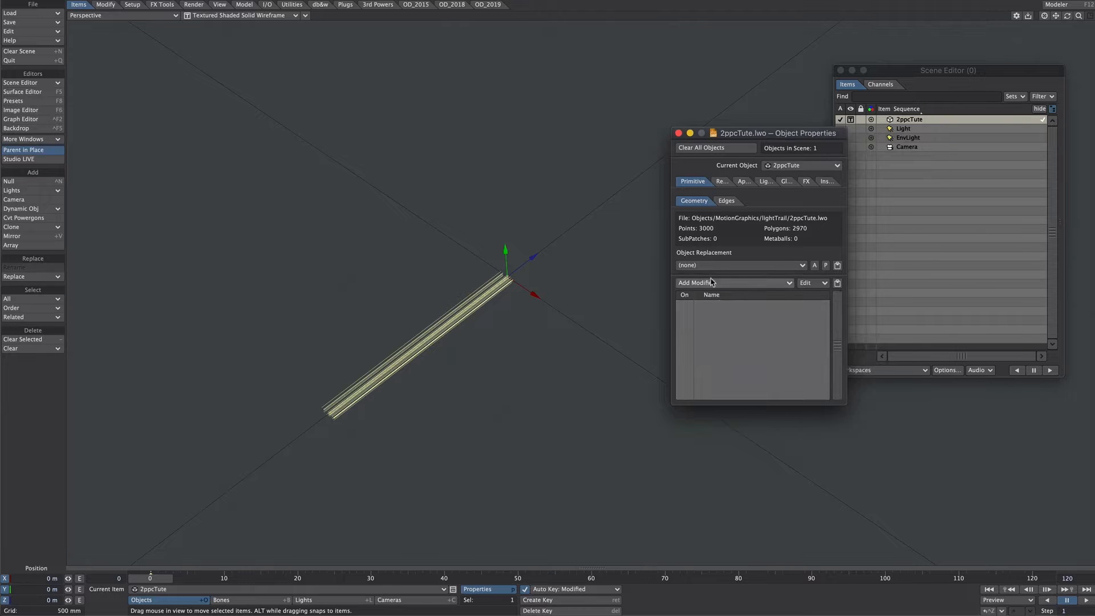
Add a Nodal Displacement modifier to the 2ppcTute object and open its node editor
left_click(727, 283)
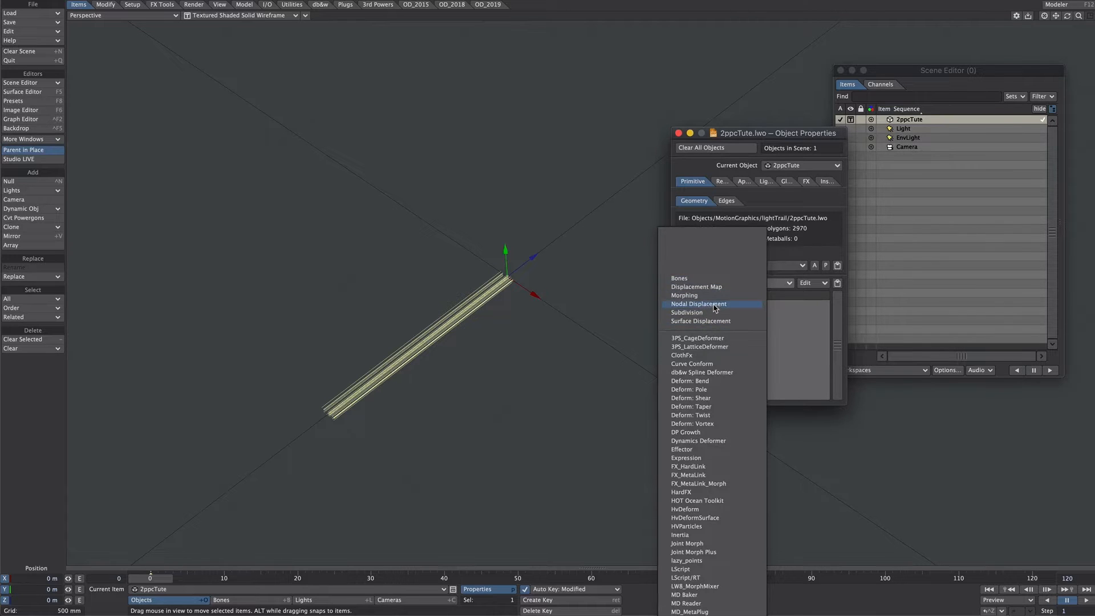
left_click(715, 305)
double_click(732, 304)
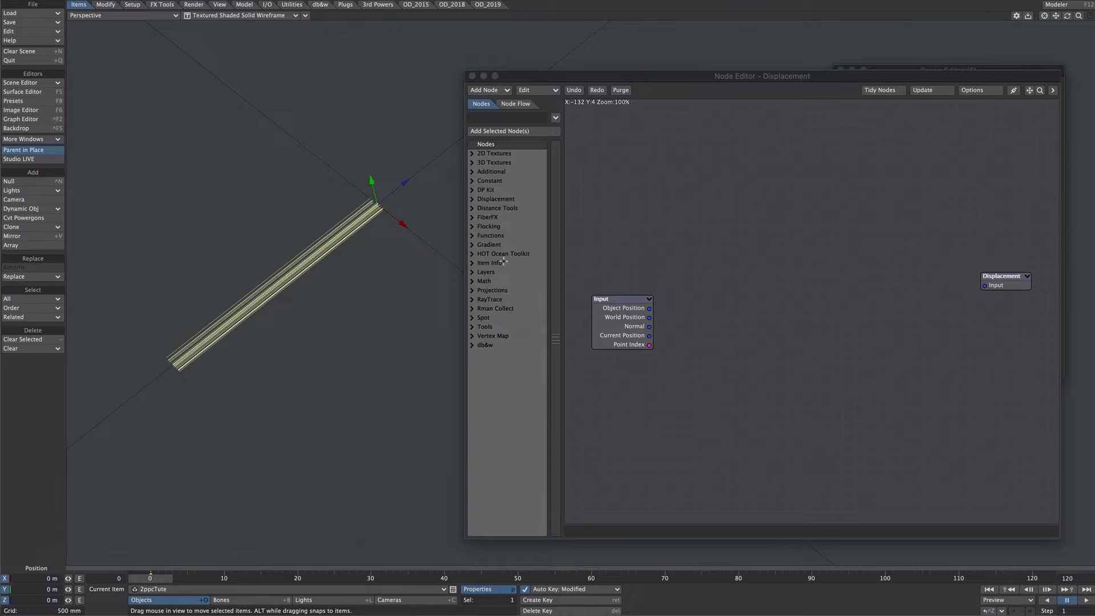
Add a Mesh Part node and place it above the Input node
left_click(494, 118)
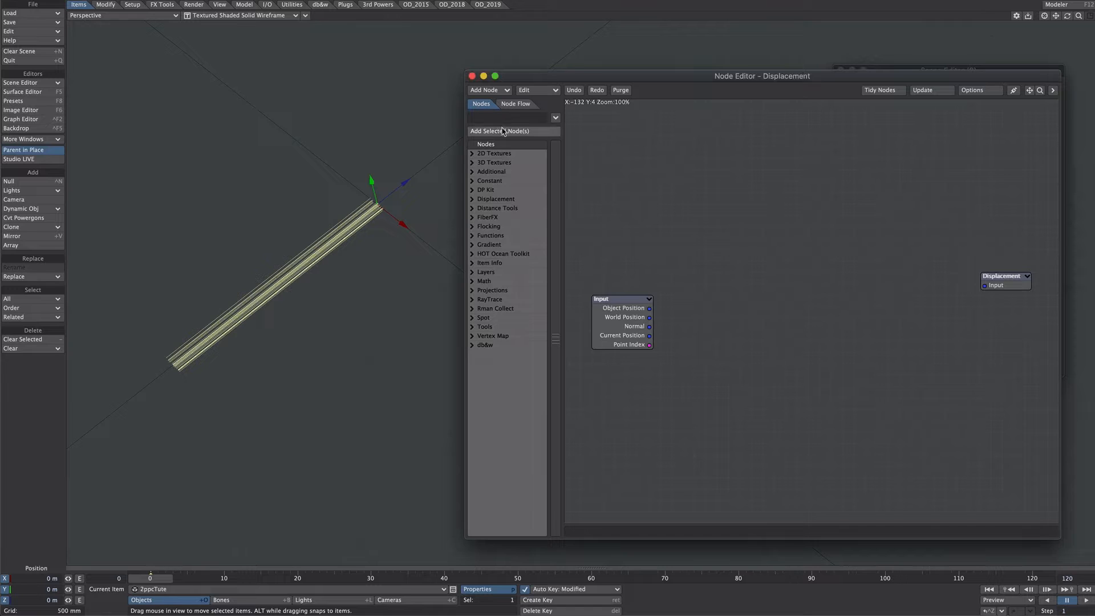
type("mesh")
double_click(500, 172)
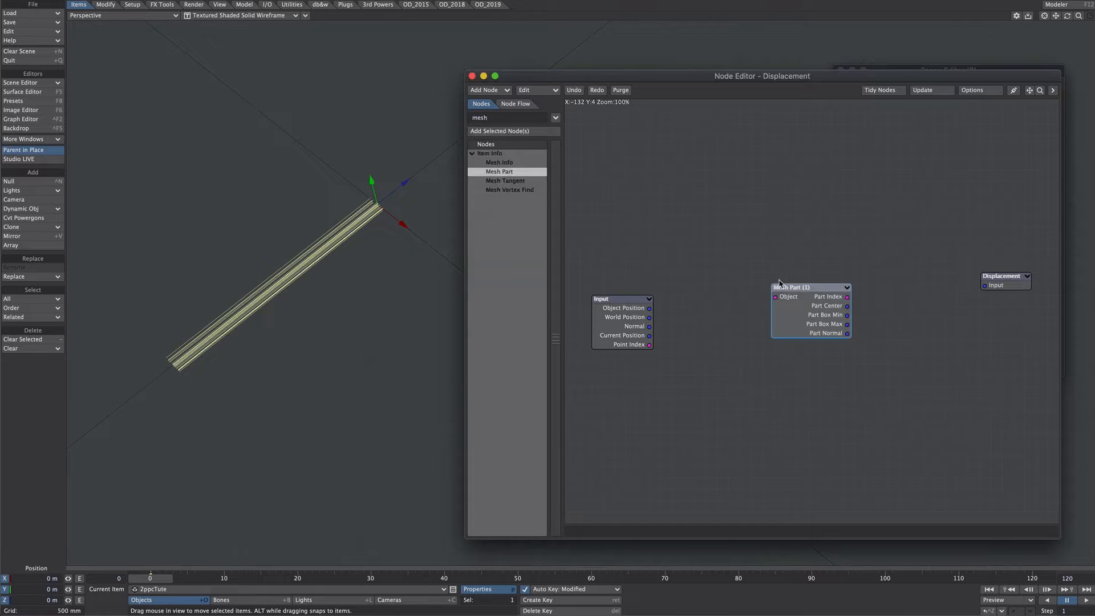
left_click_drag(816, 321, 664, 191)
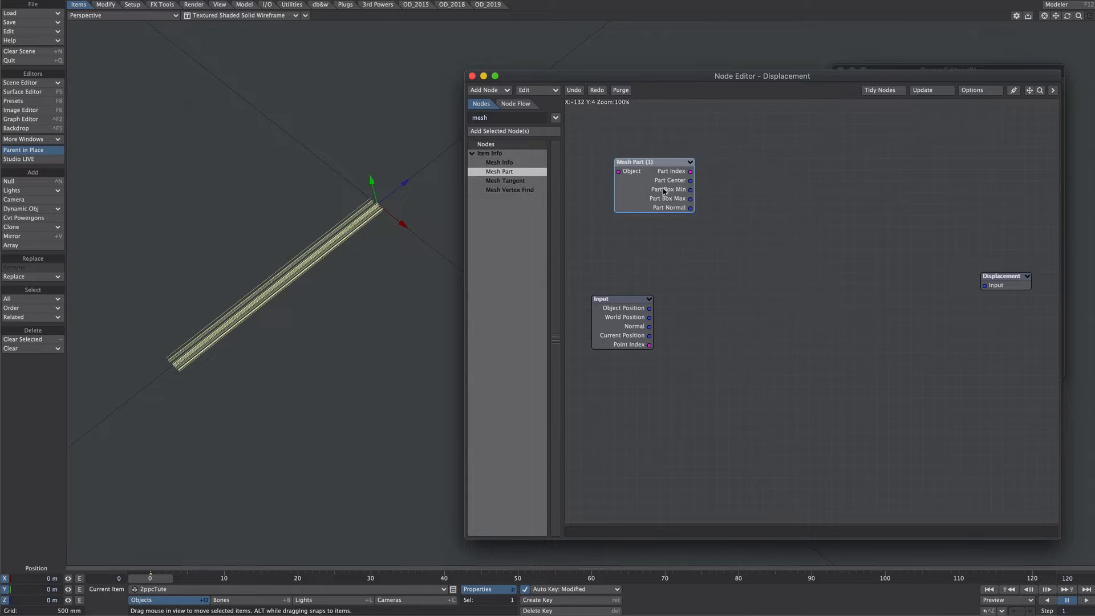
Add a Deform: Translate node to the displacement network
left_click_drag(493, 118, 468, 127)
type("trans")
double_click(510, 171)
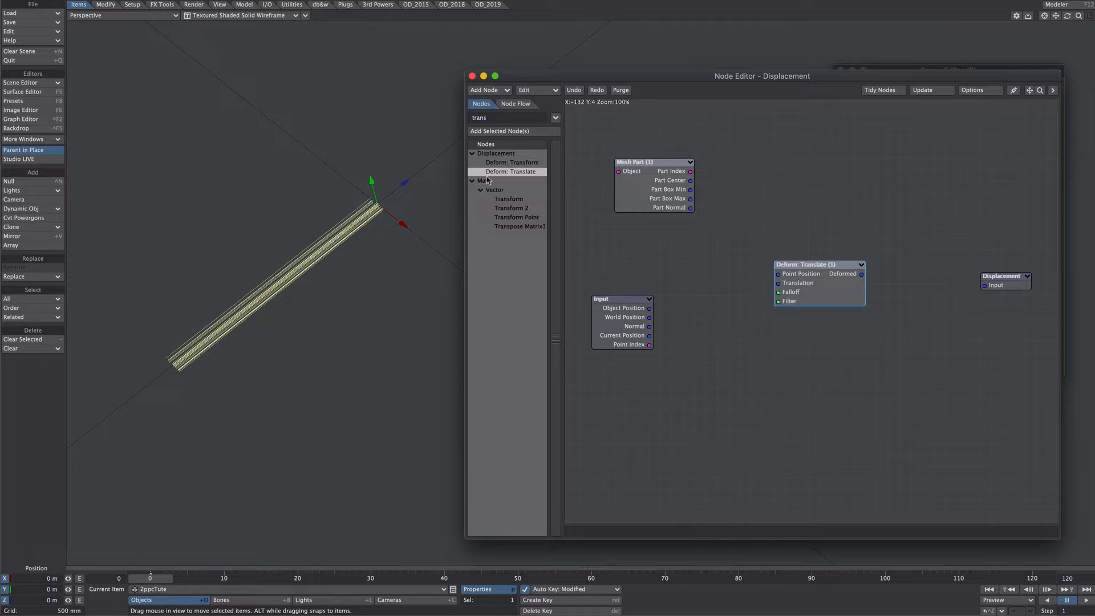
Change the Displacement node's mode and connect Deform: Translate's Deformed output to its input
double_click(1006, 284)
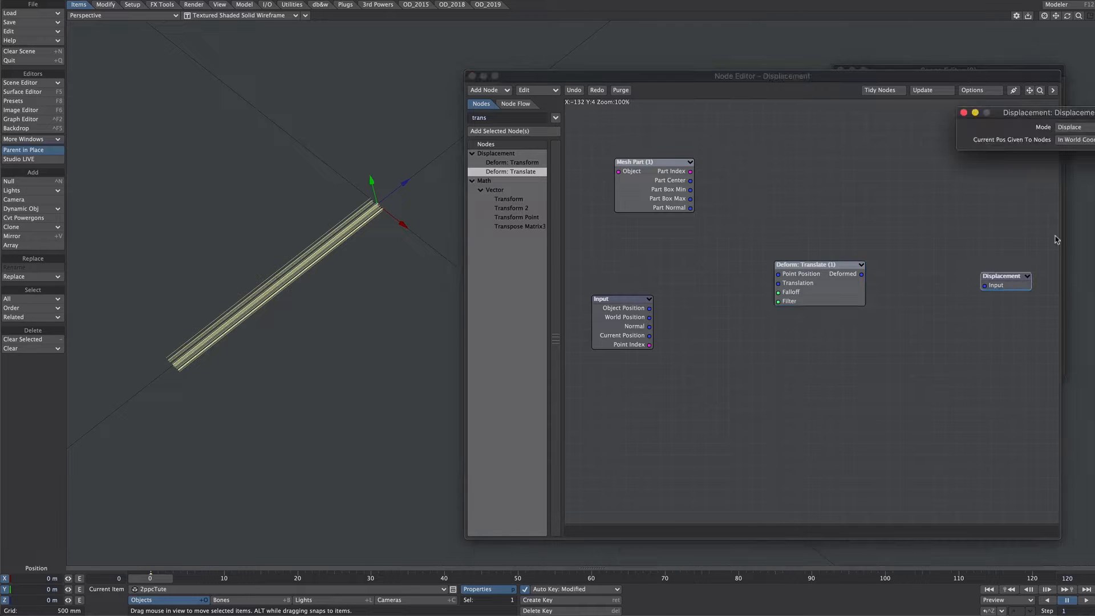
left_click_drag(1036, 112, 812, 142)
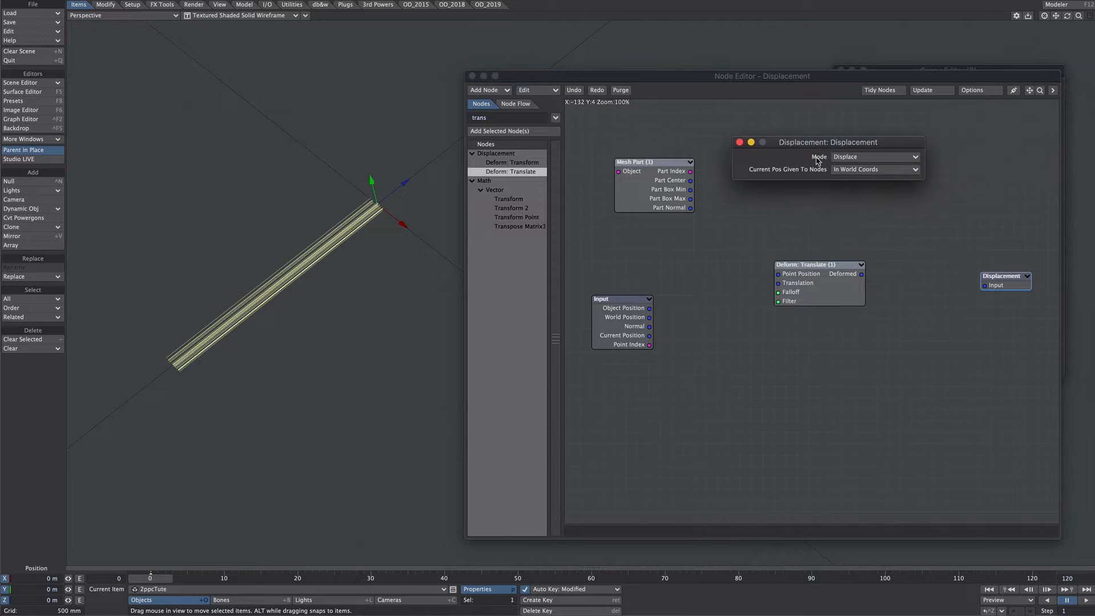
left_click(852, 157)
left_click(863, 164)
left_click(740, 142)
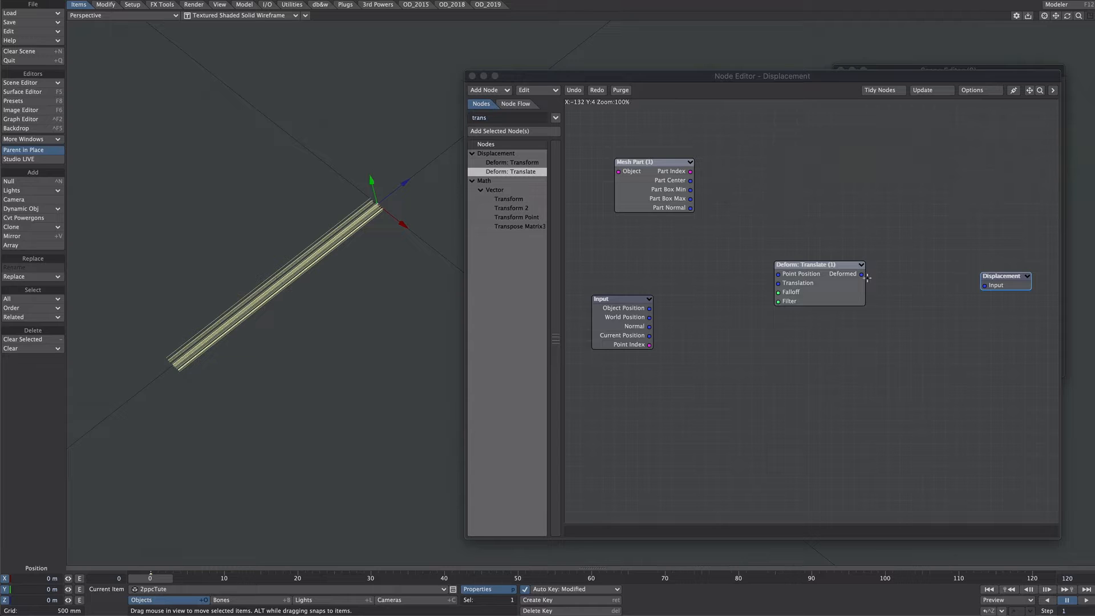
left_click_drag(868, 274, 985, 285)
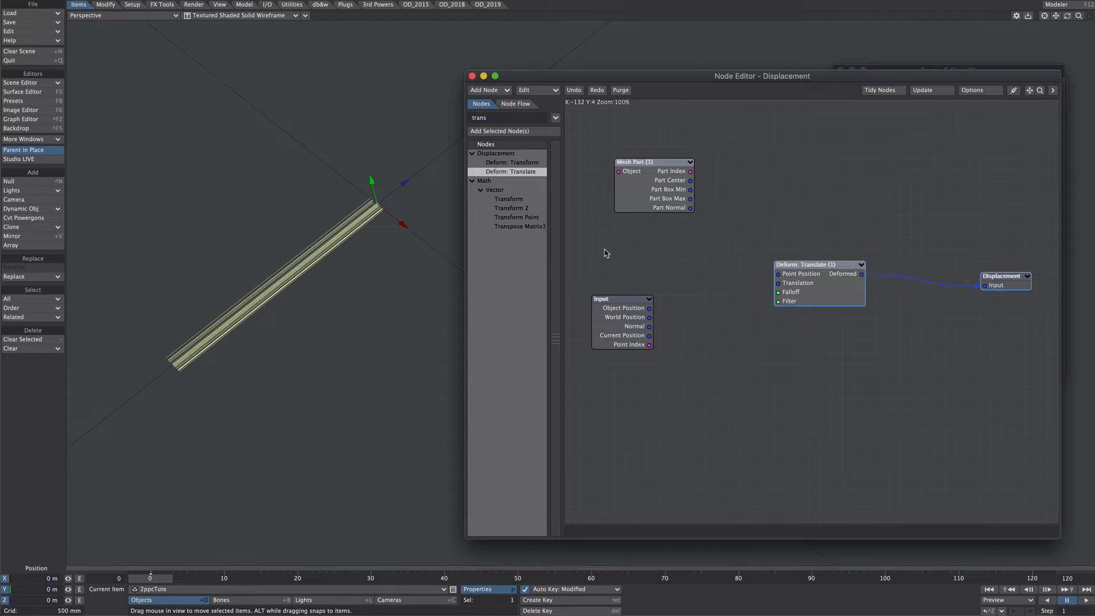
Add a Random Vector node, seeded by Mesh Part's Part Index, and feed its output into Deform: Translate's Translation
left_click(484, 119)
type("ran")
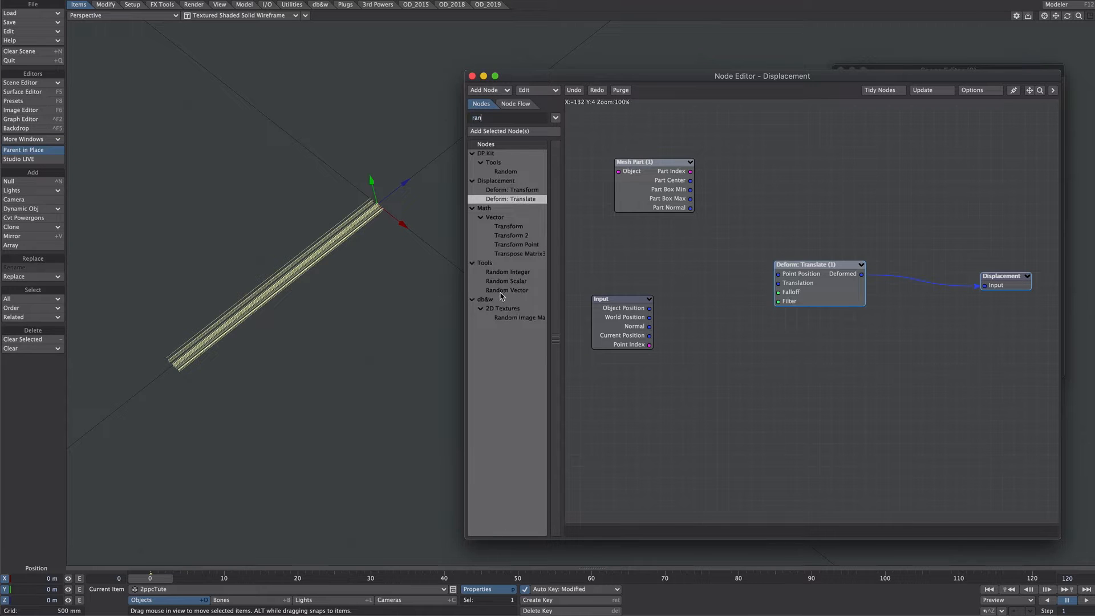
double_click(504, 290)
left_click_drag(812, 308, 751, 171)
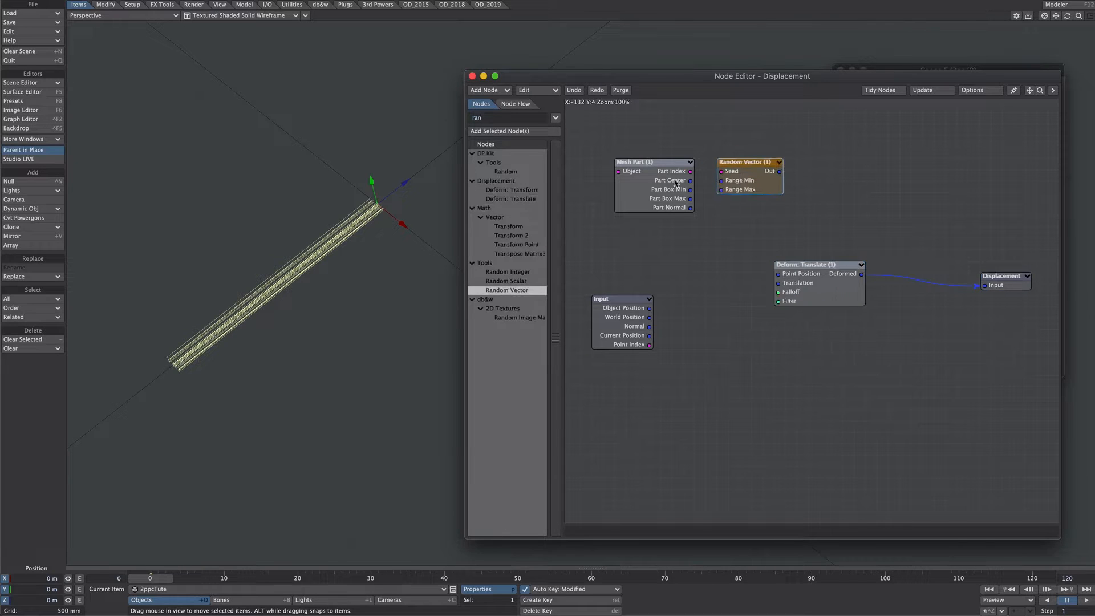
left_click_drag(660, 182, 793, 288)
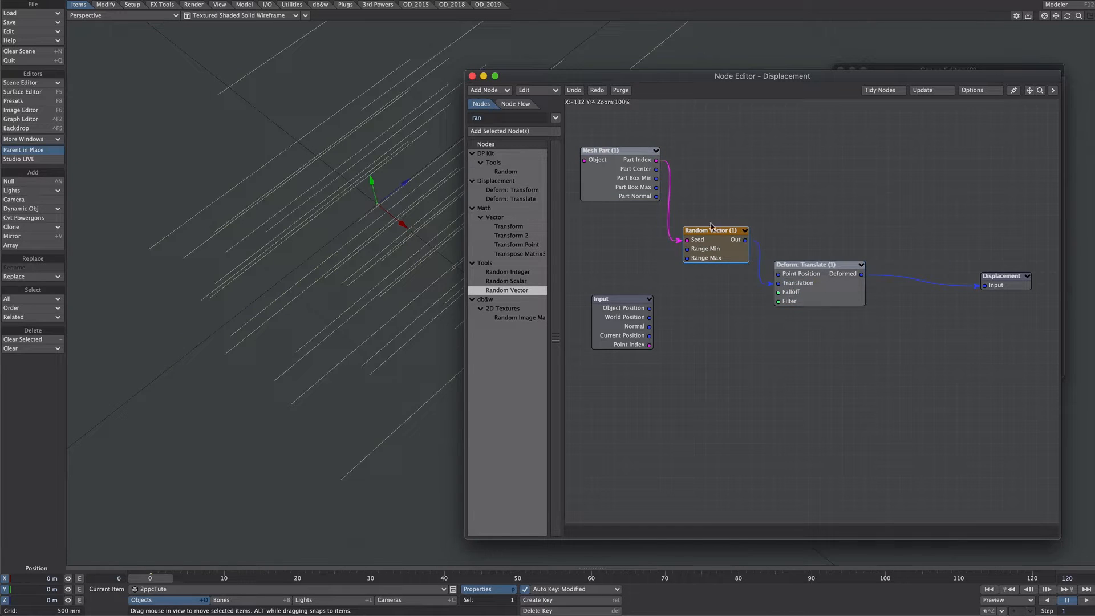
Set the Random Vector node's minimum and maximum ranges to 0 on X, Y and Z
double_click(714, 253)
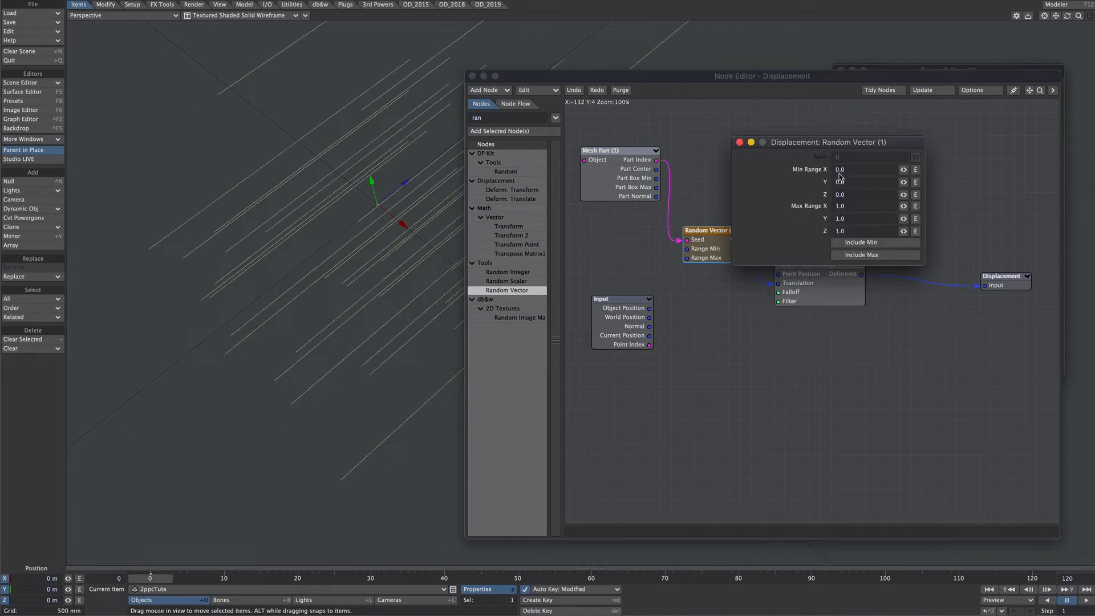
type("0")
key("Tab")
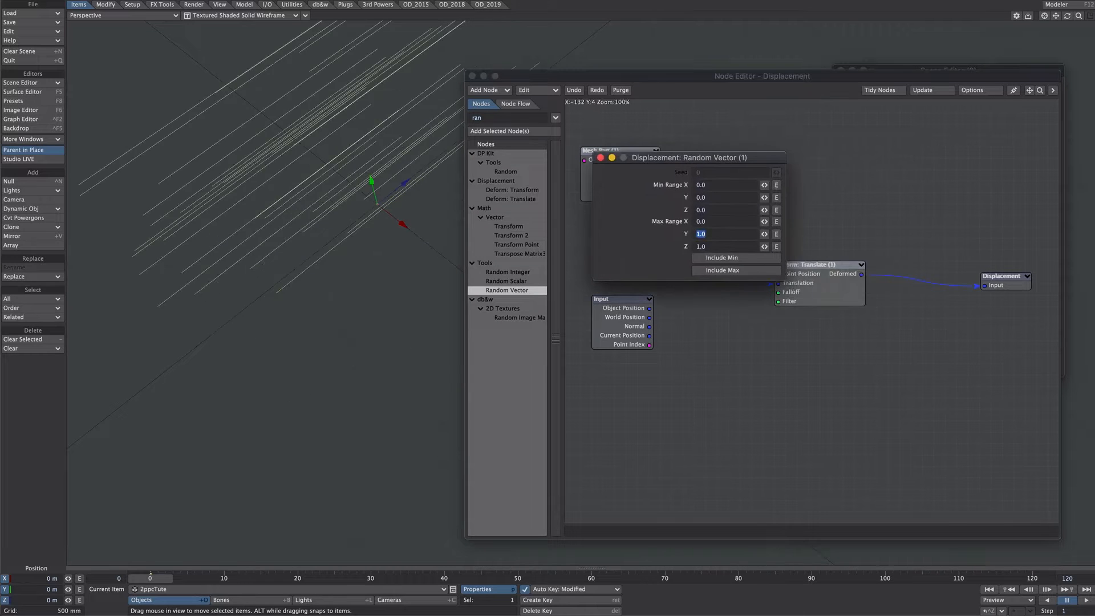
type("0")
key("Tab")
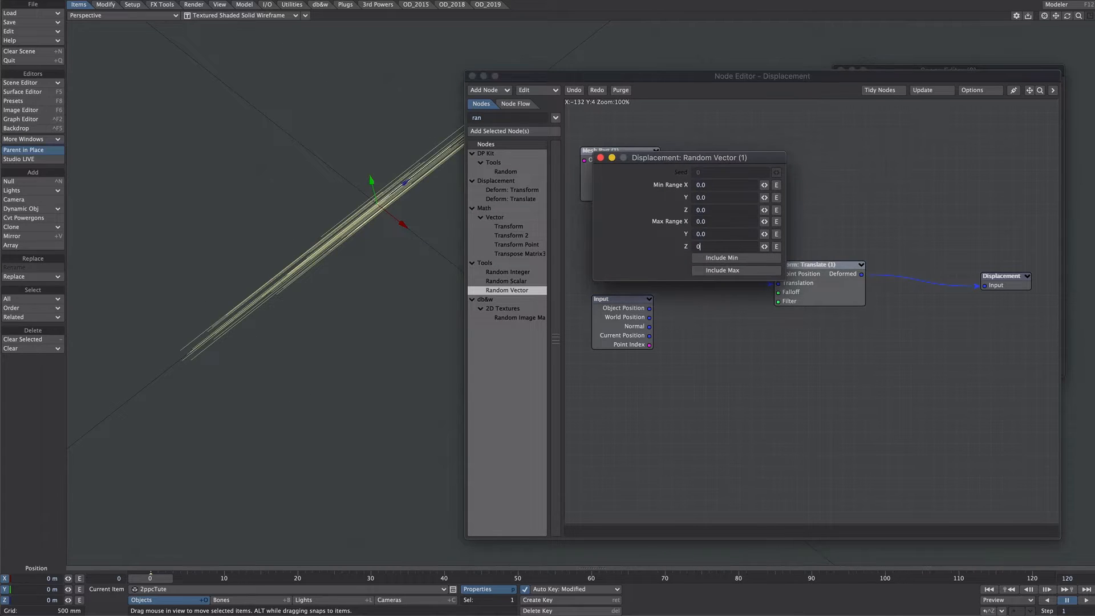
key("Return")
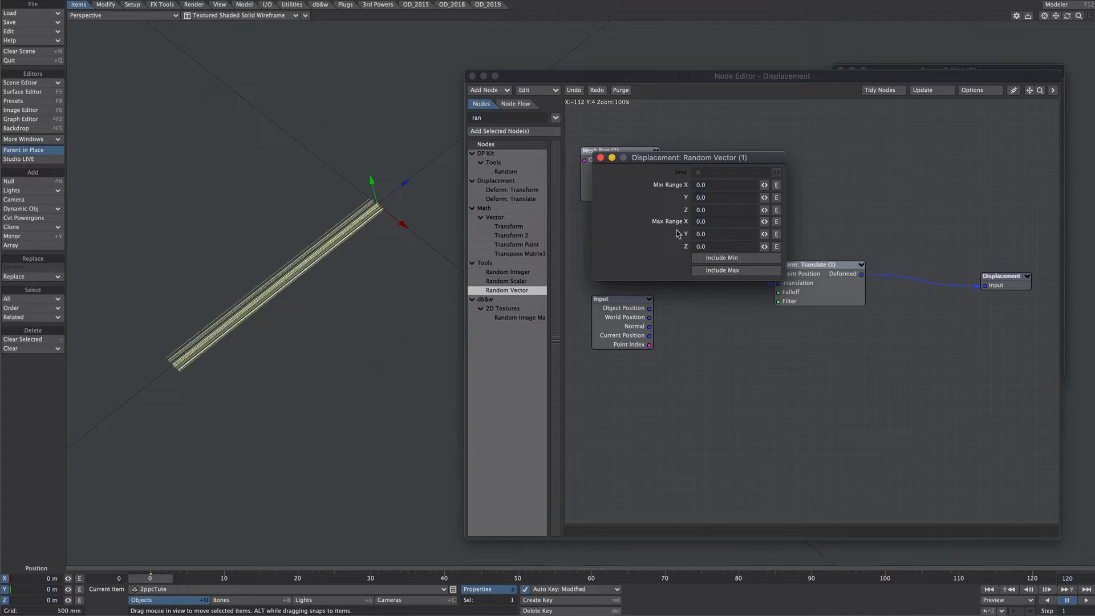
Set the Random Vector node's maximum Z range to -0.5 and close the displacement node network
left_click(709, 247)
type("-1")
key("Return")
scroll(331, 301, "down", 3)
left_click_drag(330, 300, 339, 292, "alt")
scroll(340, 292, "up", 3)
scroll(341, 290, "down", 1)
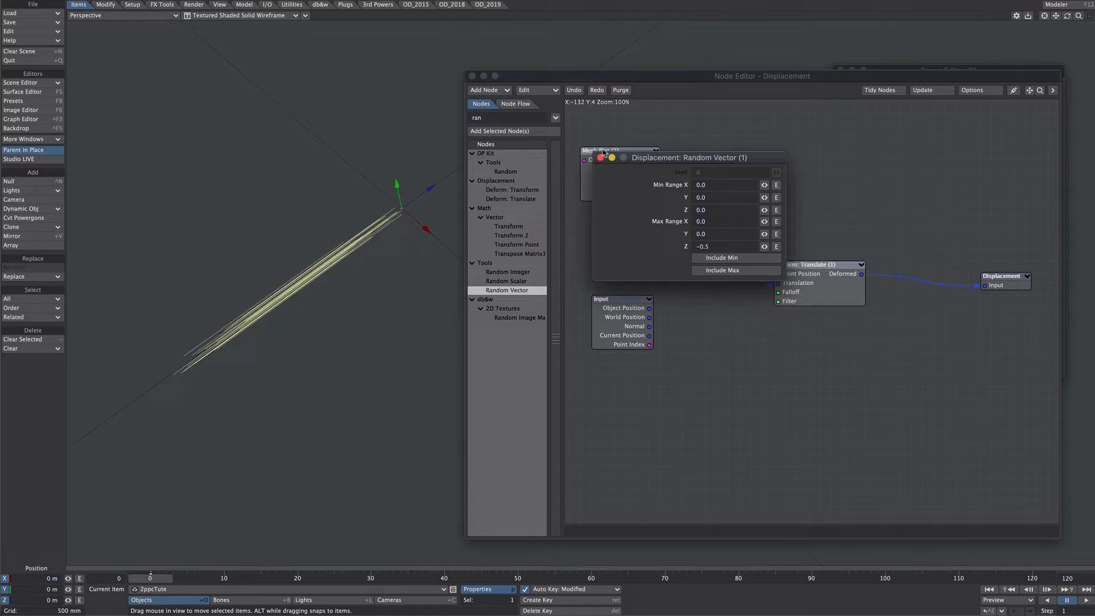
left_click(600, 157)
left_click(472, 76)
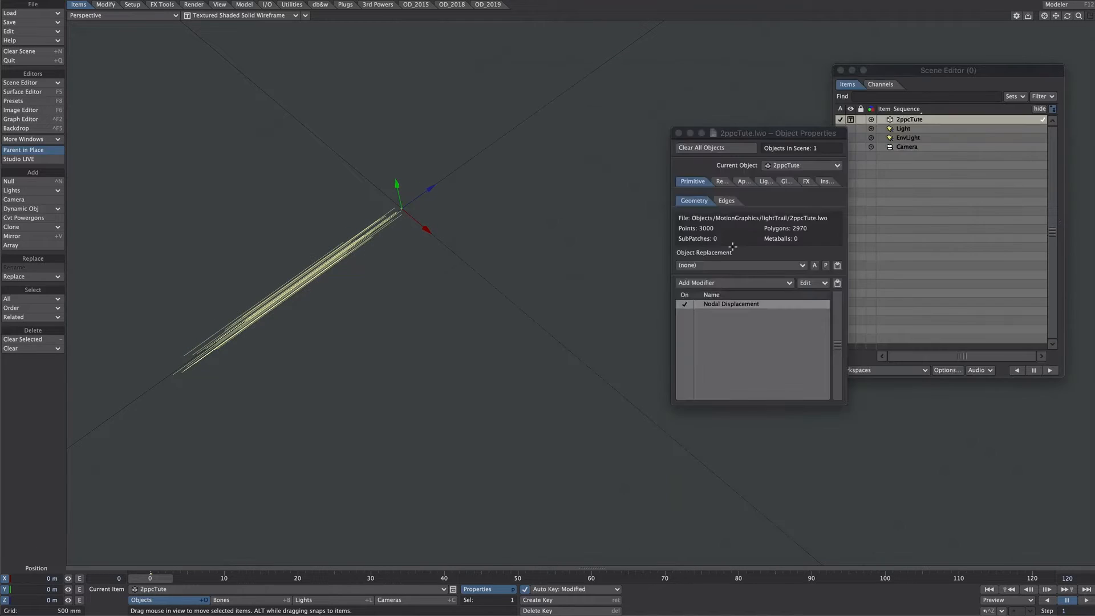
Rename the strand object's Nodal Displacement modifier as offset
right_click(712, 308)
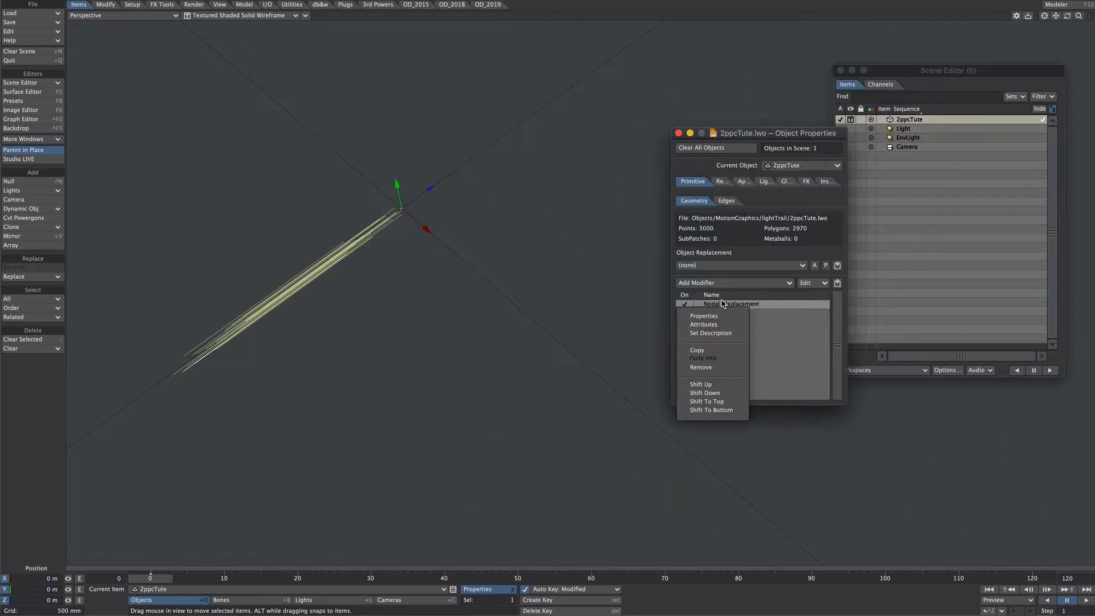
left_click(712, 333)
type("offset")
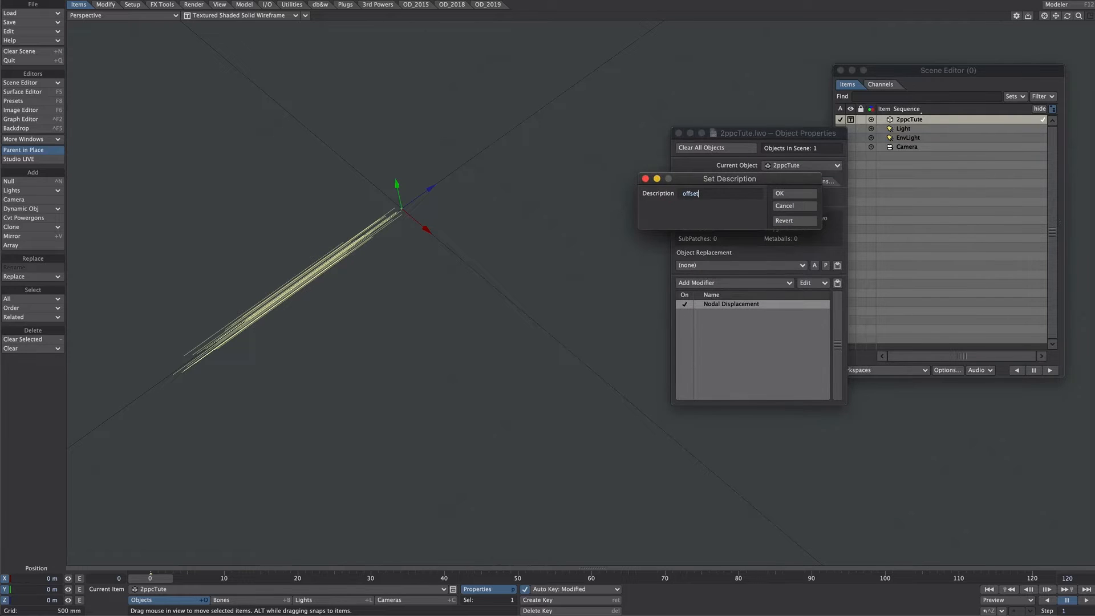
key("Return")
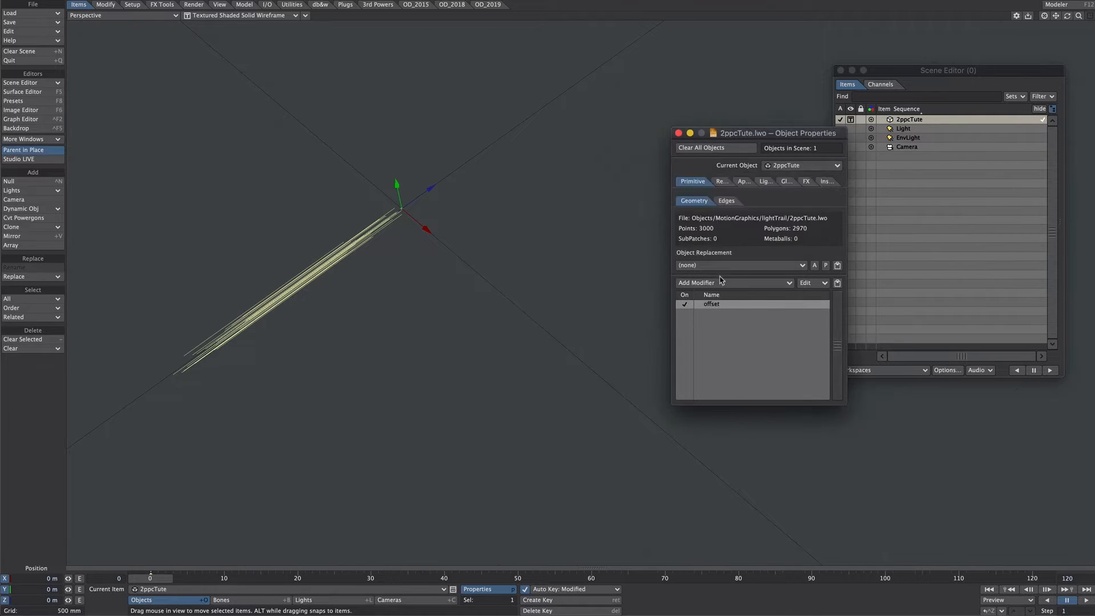
left_click(586, 322)
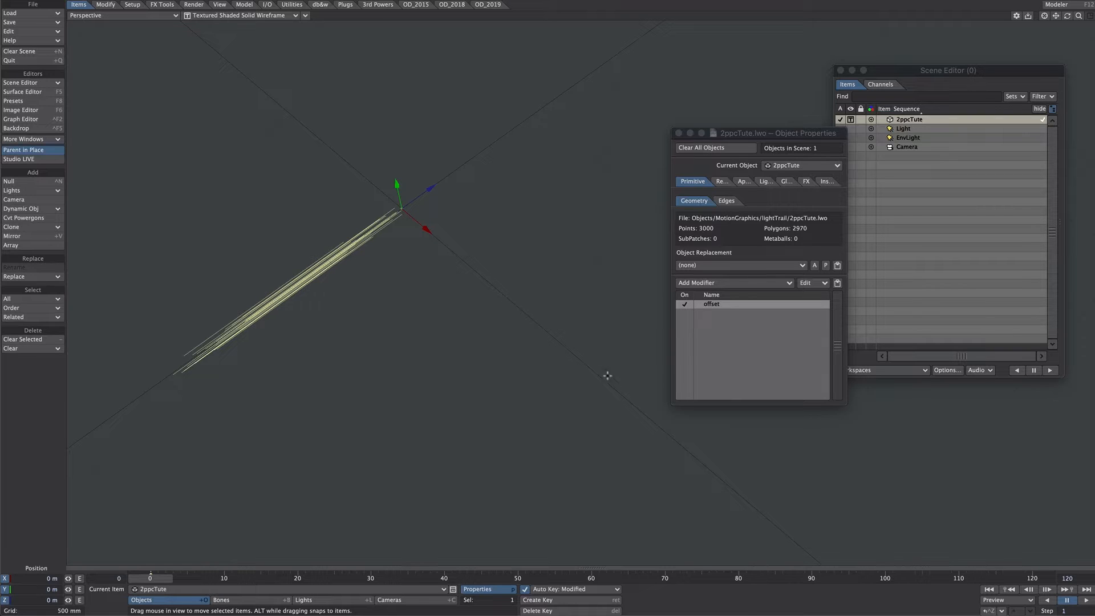
Switch to Top view and start a new db&w spline ready for knot editing
scroll(529, 325, "down", 4)
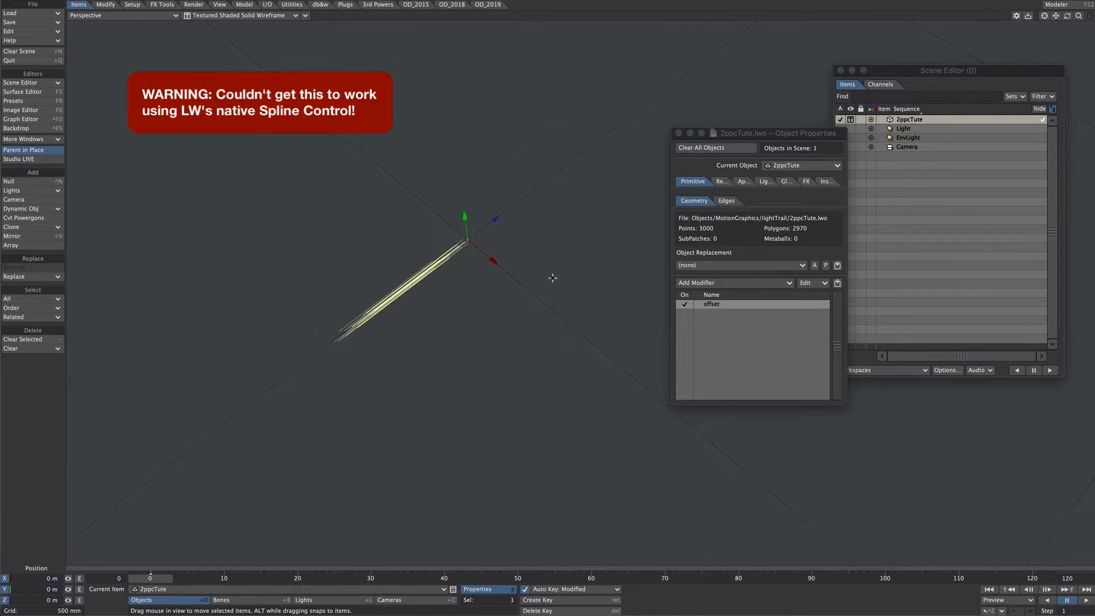
left_click_drag(550, 259, 483, 344, "alt+shift")
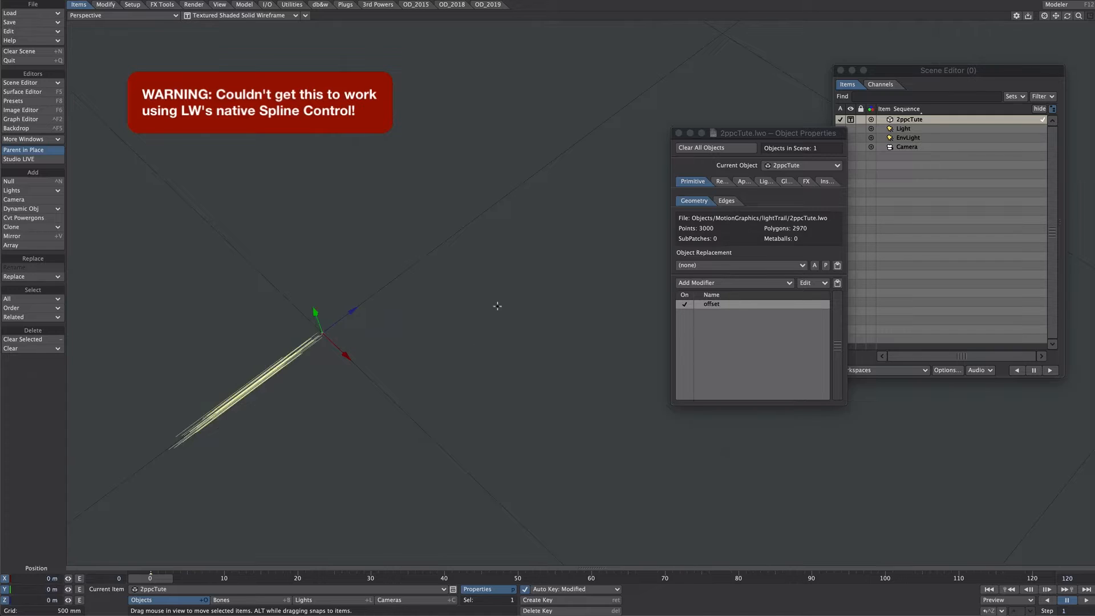
mouse_move(483, 342)
left_mouse_down("ctrl+alt")
mouse_move(488, 309)
mouse_move(484, 344)
left_mouse_up("ctrl+alt")
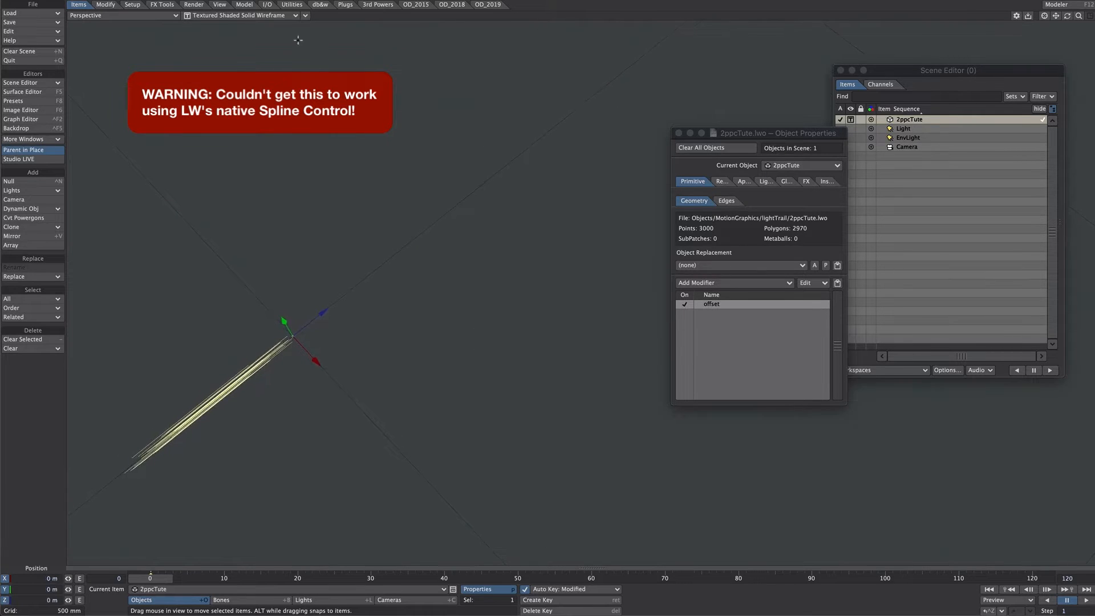
left_click(320, 4)
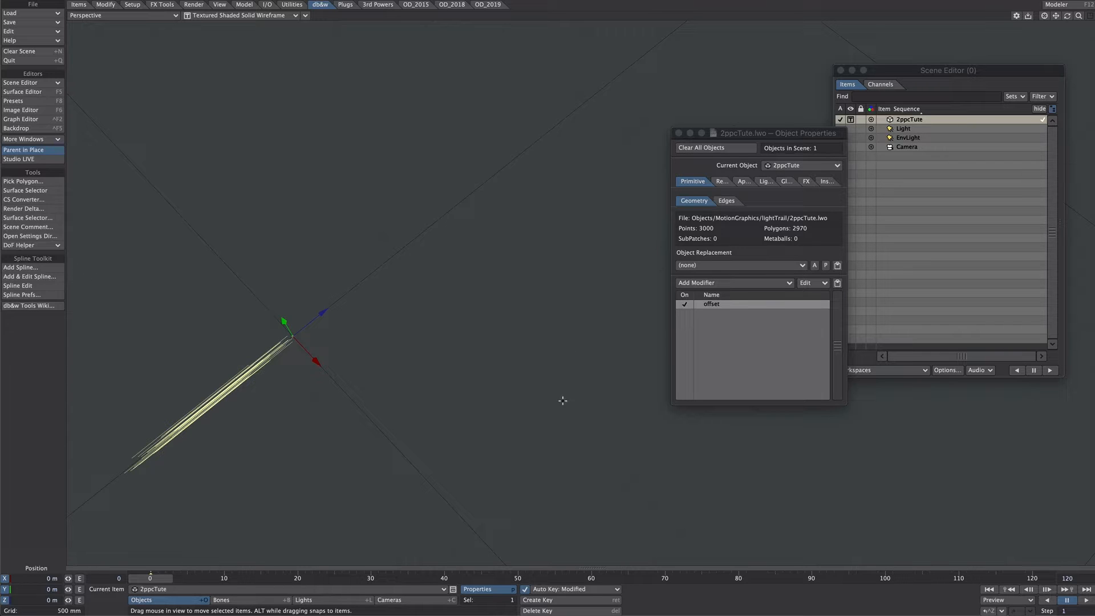
key("2")
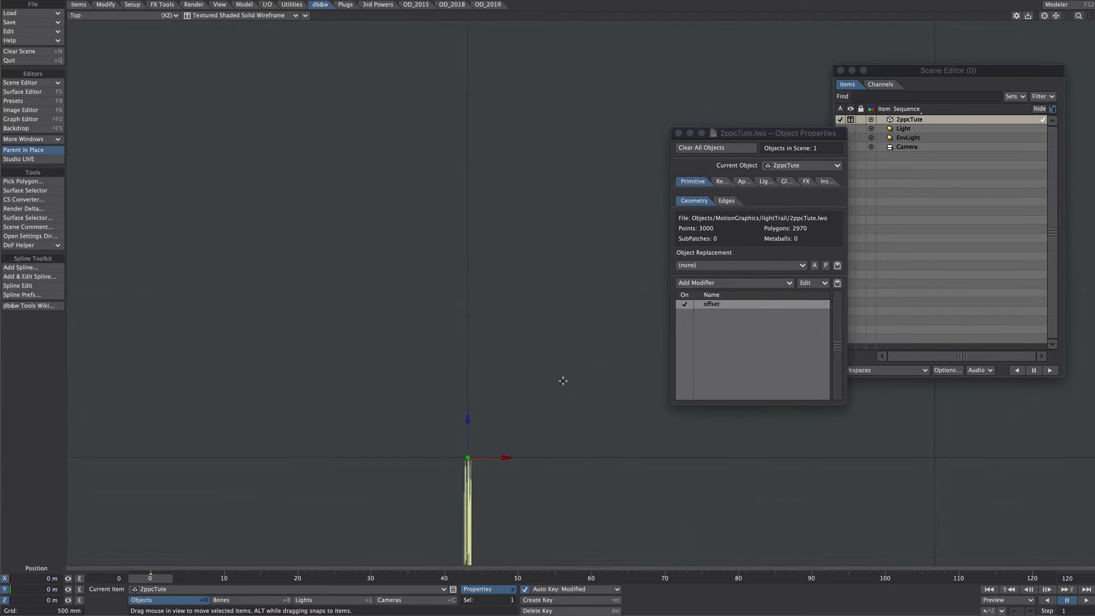
left_click_drag(562, 377, 430, 382, "alt")
left_click(40, 277)
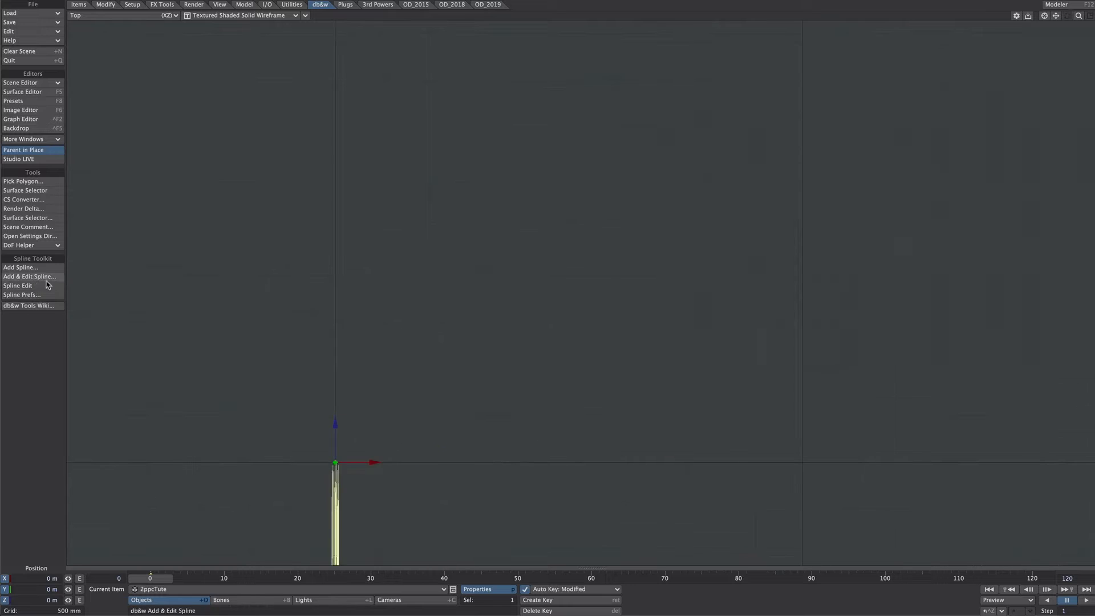
key("Up")
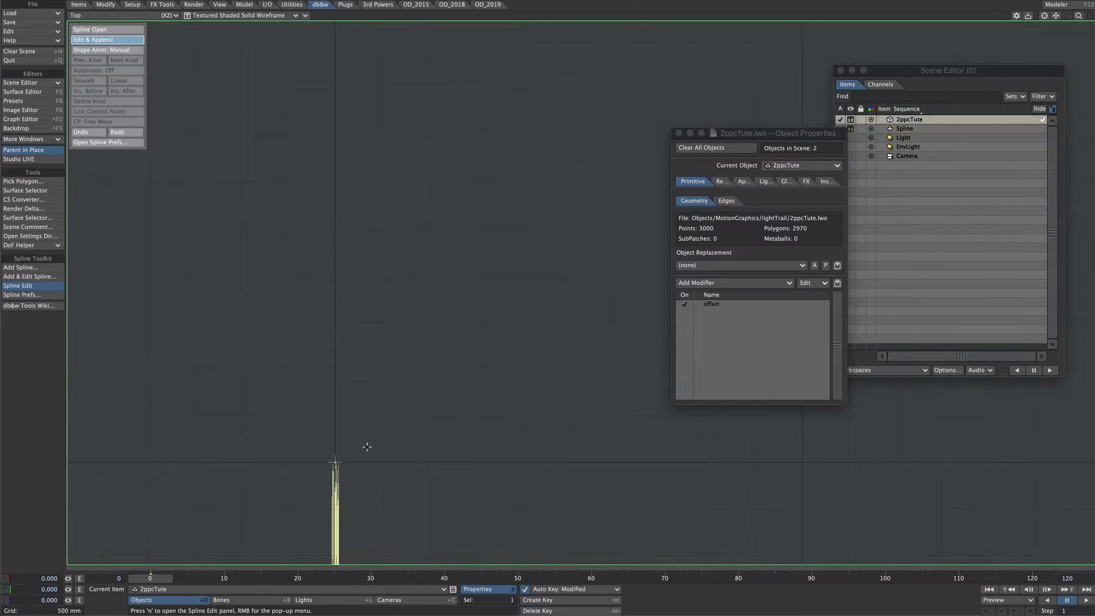
Draw a four-knot S-shaped spline starting beside the strand bundle's front end and running forward along Z
left_click_drag(372, 471, 391, 395)
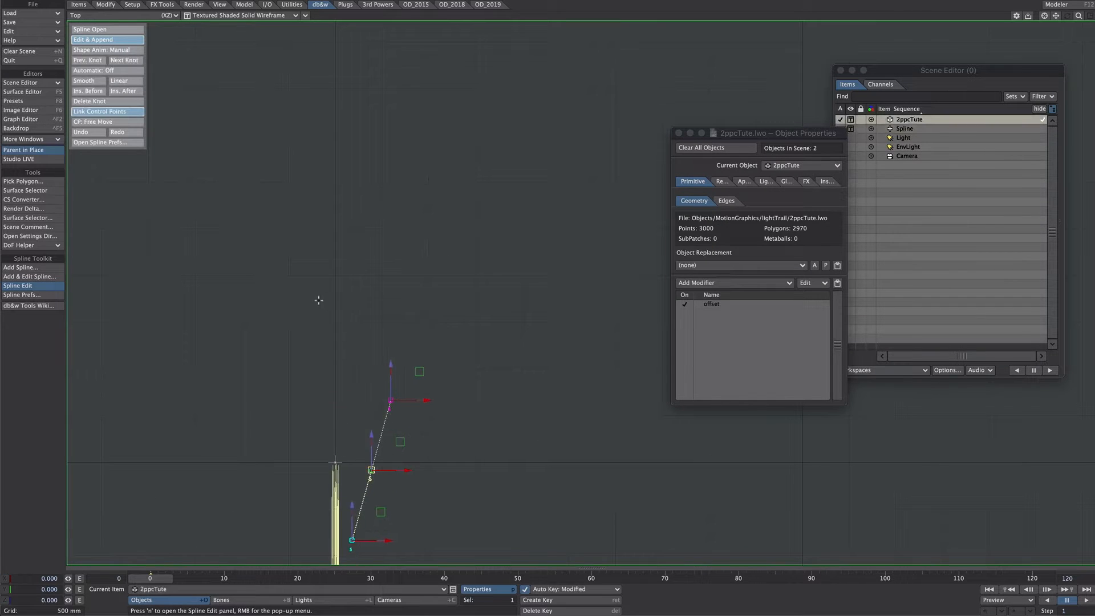
left_click(318, 279)
left_click_drag(317, 279, 333, 232)
left_click_drag(394, 133, 397, 68)
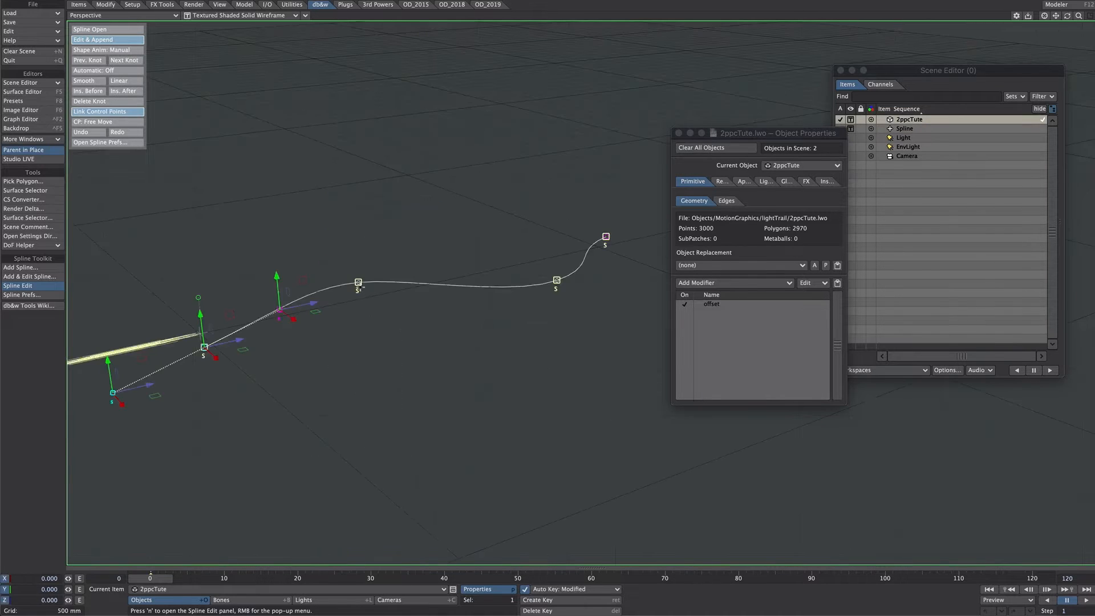
Raise the spline's second knot and adjust the third knot's height in Perspective view
left_click(358, 282)
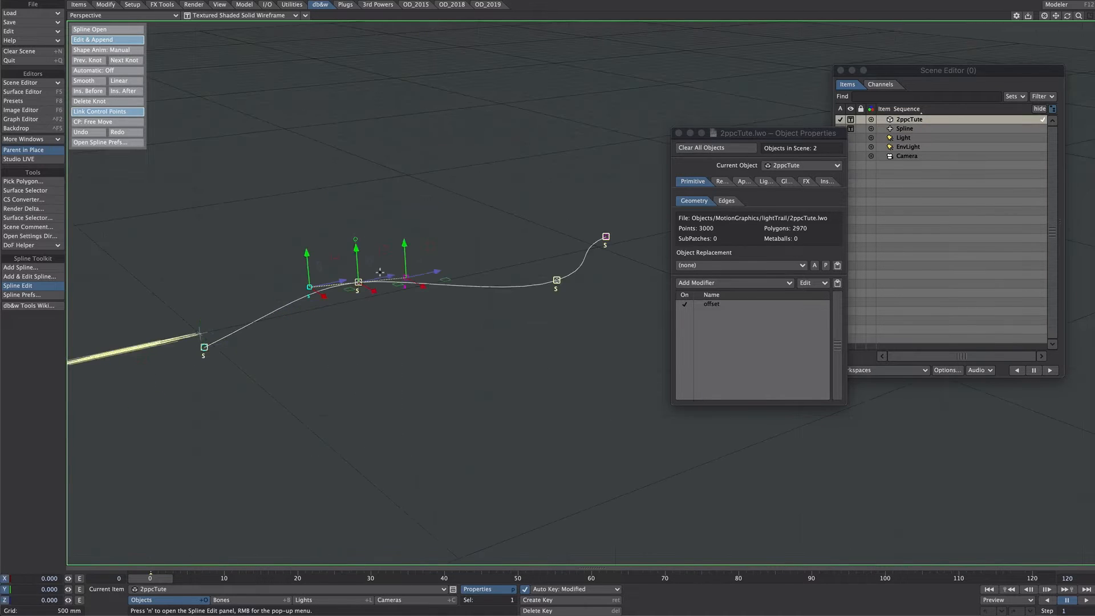
left_click_drag(383, 252, 387, 220)
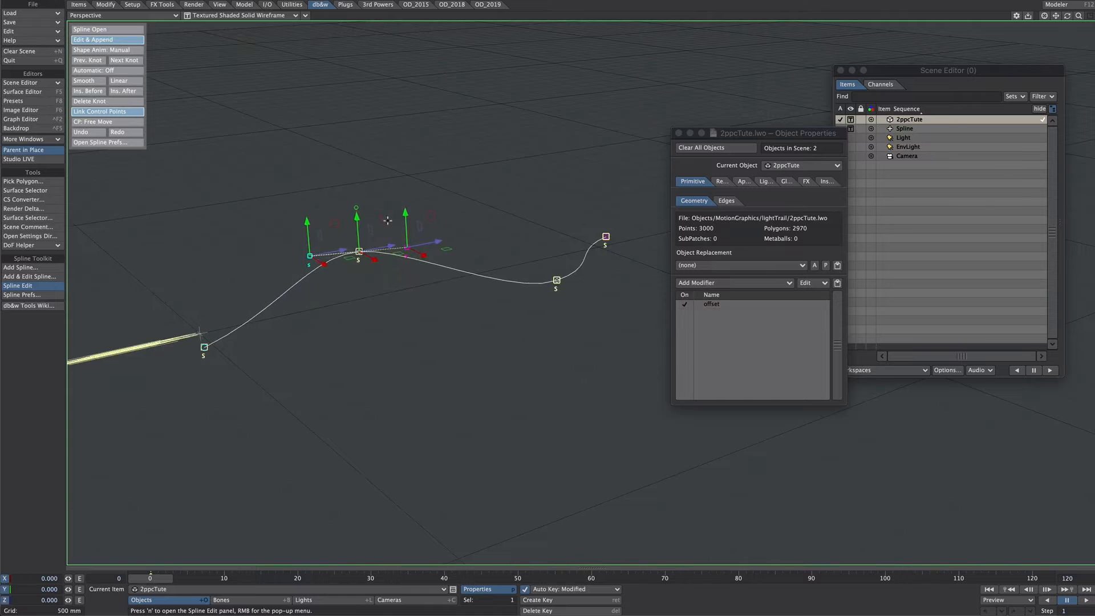
left_click(557, 280)
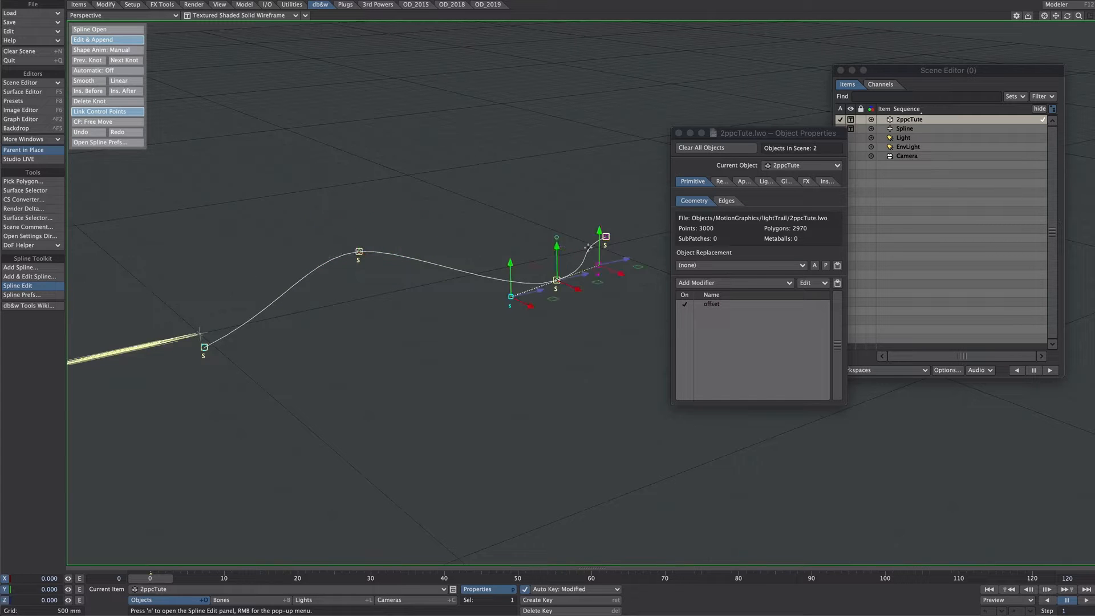
left_click_drag(585, 248, 580, 266)
Set the selected spline's display alignment to Ribbon in the db&w spline preferences
left_click_drag(565, 302, 512, 284, "alt")
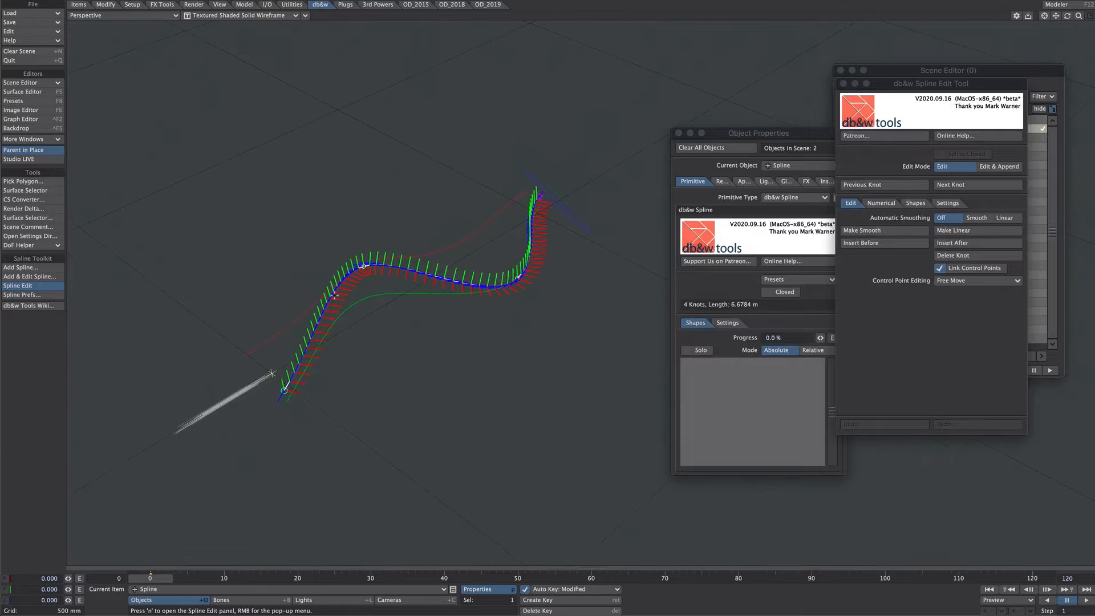
left_click_drag(440, 328, 479, 365, "alt")
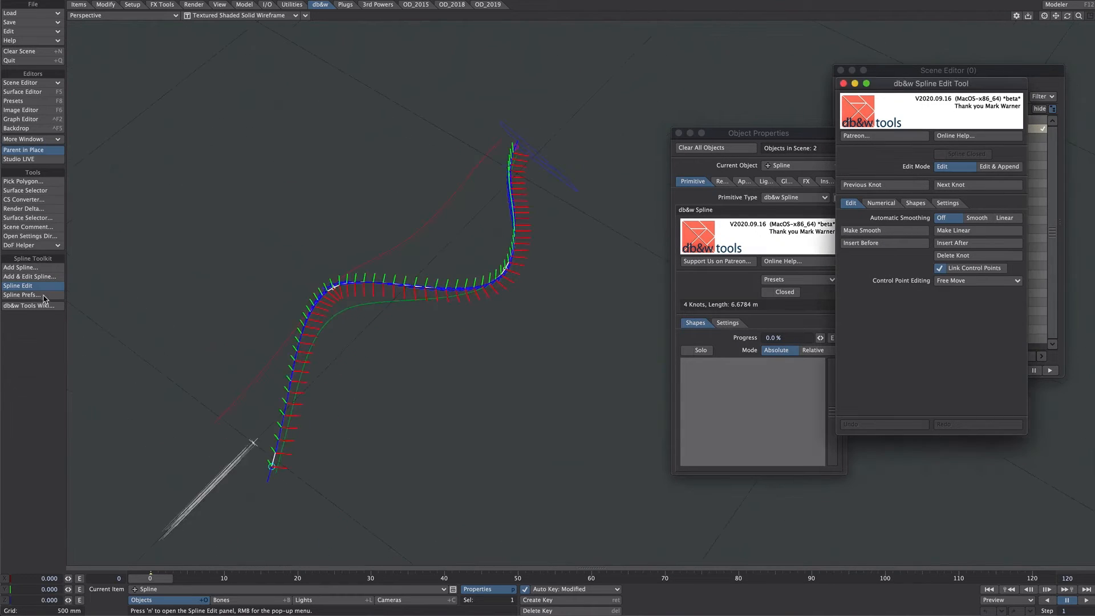
left_click(44, 296)
left_click(634, 465)
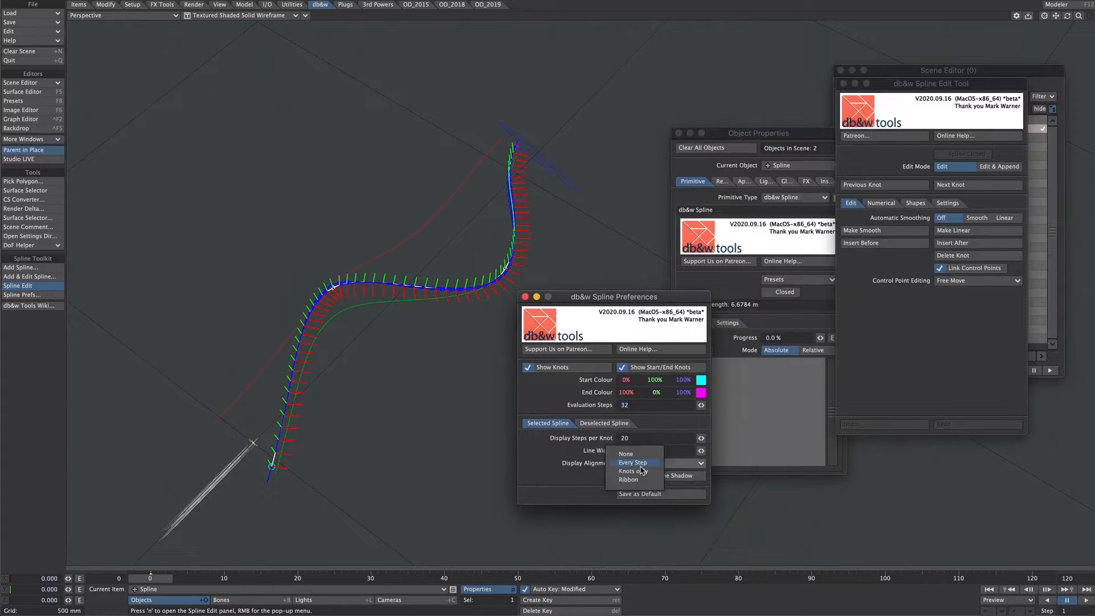
left_click(638, 482)
Match the selected camera to a perspective framing of the spline and shift it to about X 2.21 m, Y 2.85 m, Z -414 mm
mouse_move(469, 329)
left_mouse_down("alt")
mouse_move(464, 321)
mouse_move(471, 350)
left_mouse_up("alt")
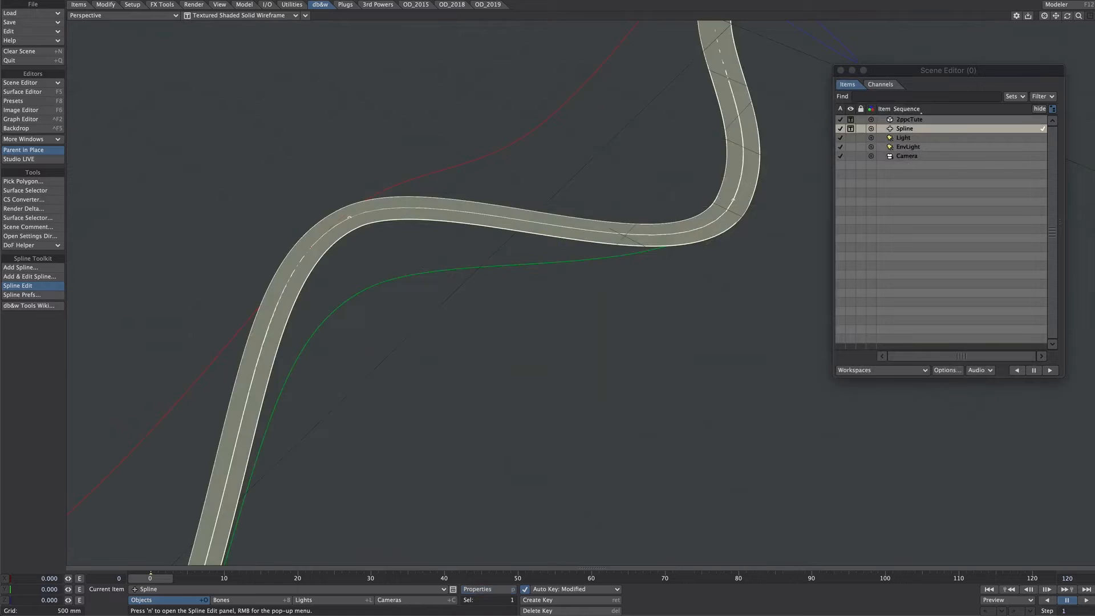
scroll(639, 262, "down", 3)
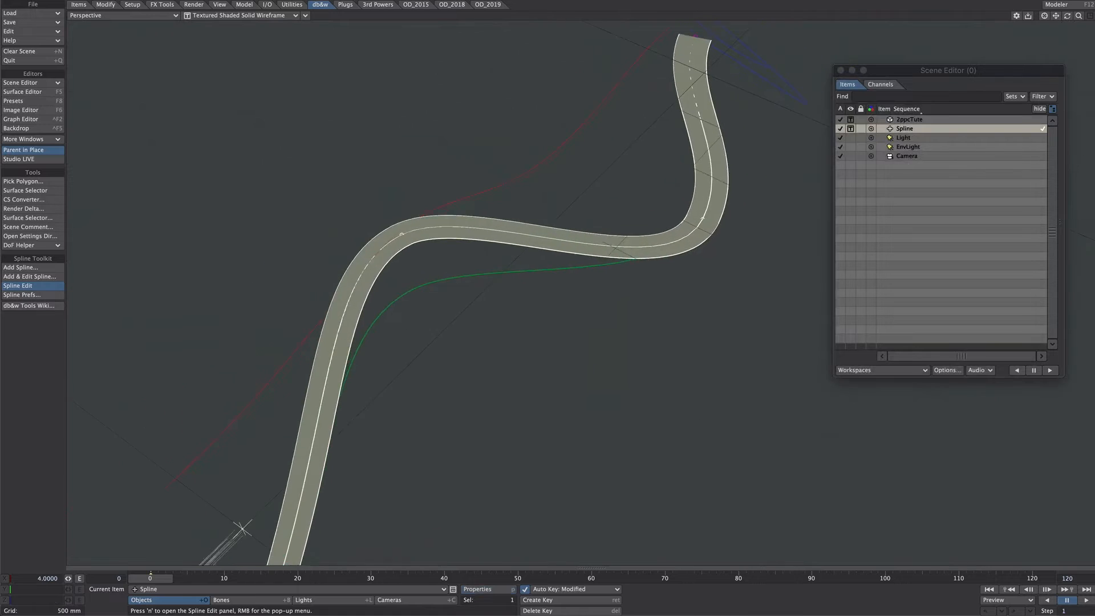
scroll(639, 263, "up", 4)
left_click_drag(638, 262, 678, 277, "alt")
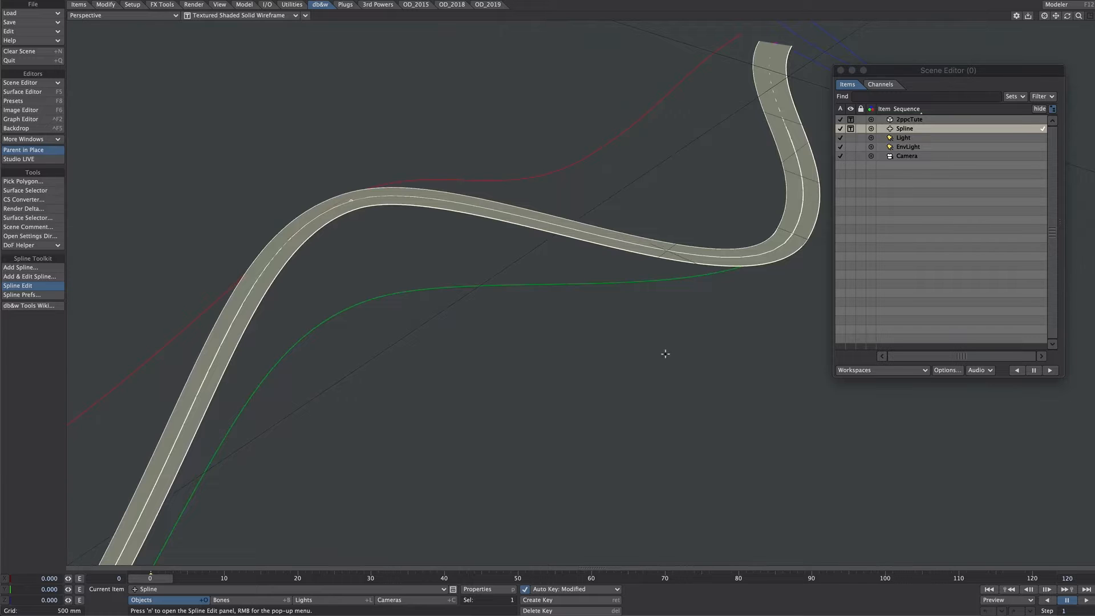
left_click_drag(665, 354, 589, 312, "alt")
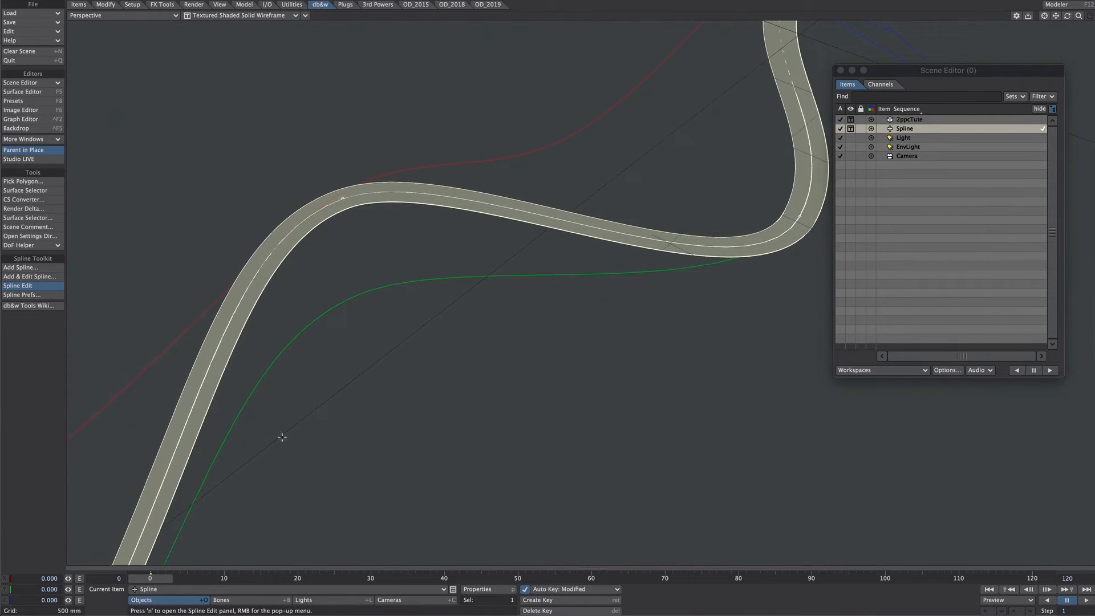
left_click(415, 600)
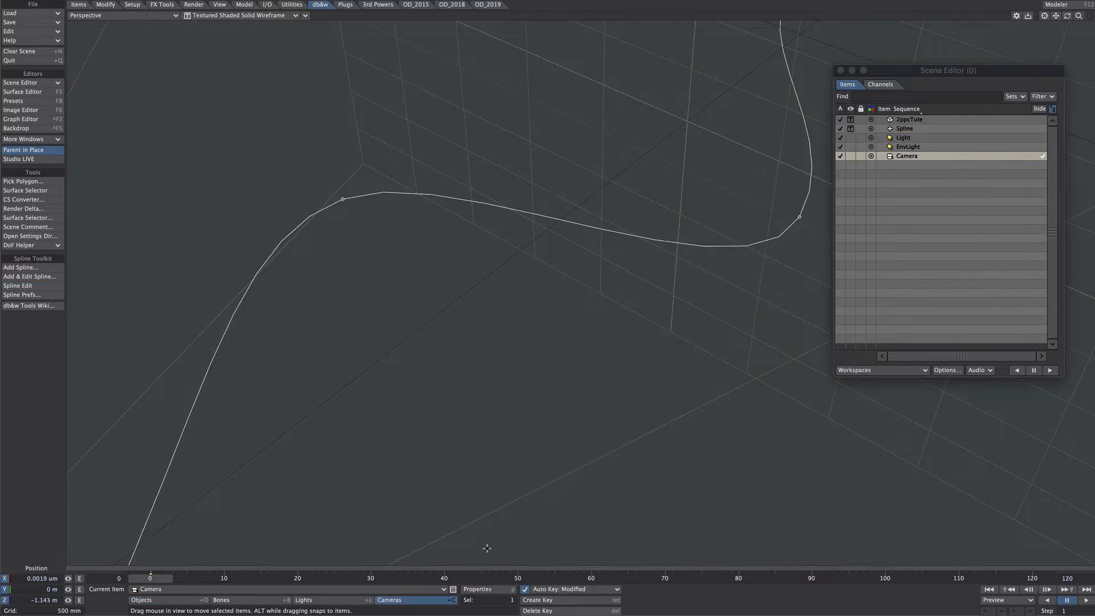
left_click(305, 16)
mouse_move(301, 170)
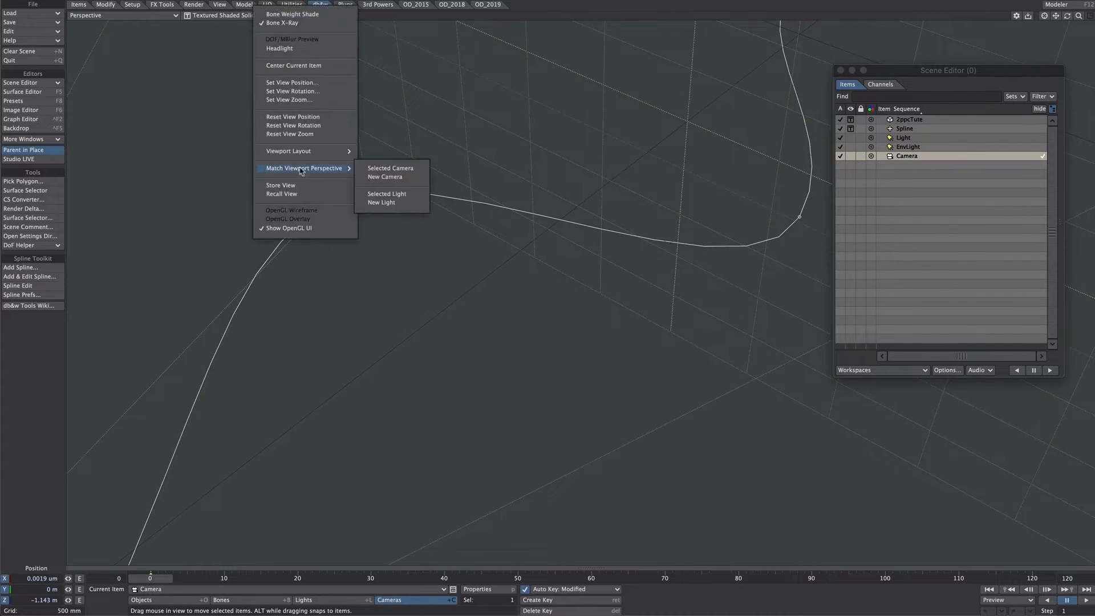
left_click(390, 168)
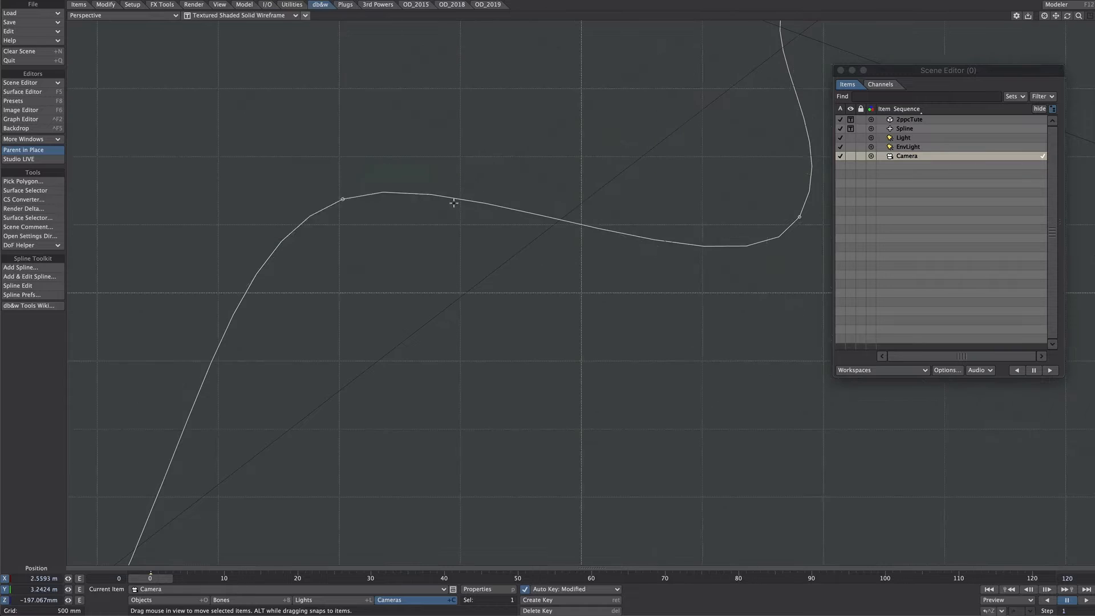
key("6")
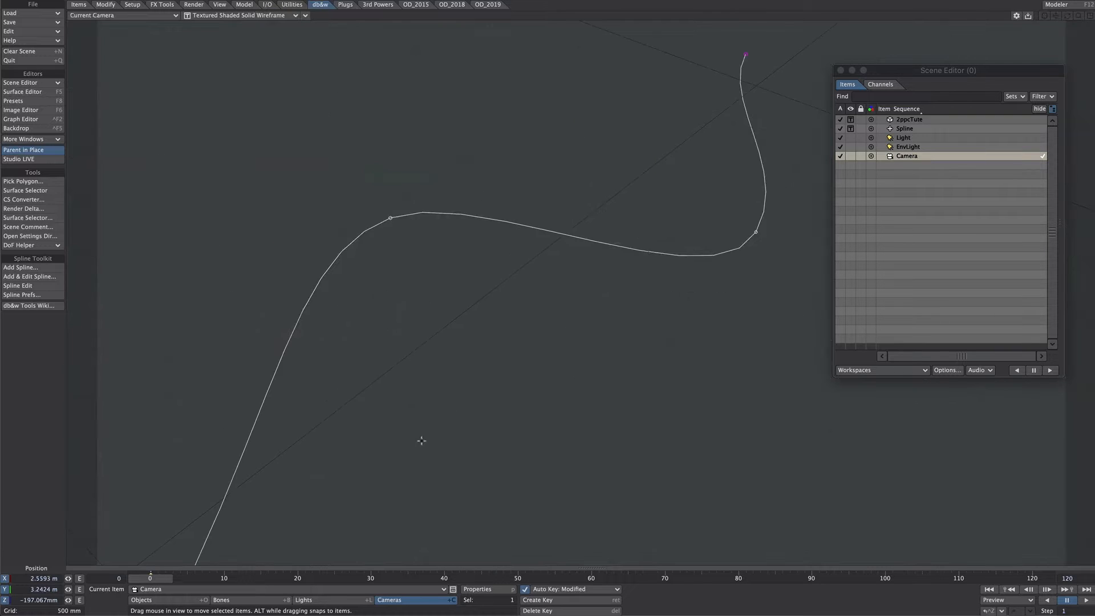
left_click_drag(421, 440, 580, 340)
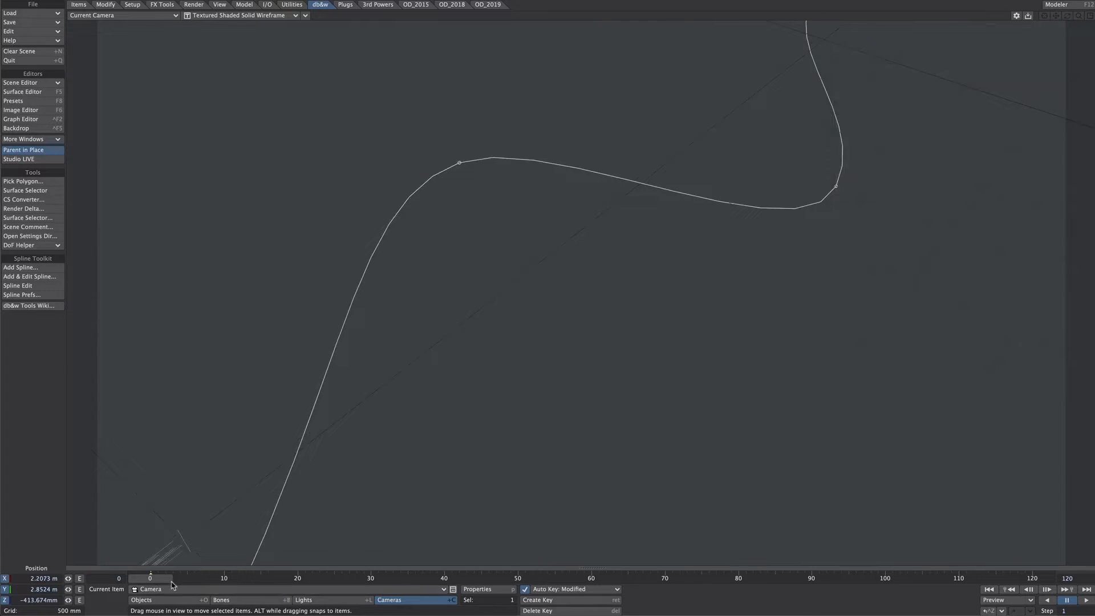
Return to Perspective view and disable the offset modifier on the 2ppcTute object
left_click(158, 602)
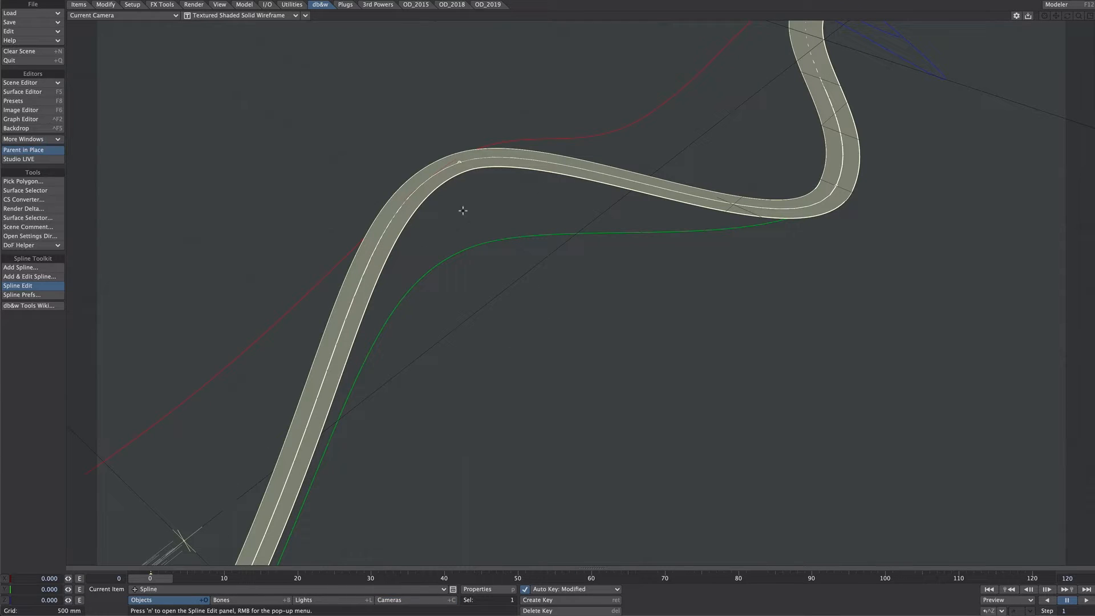
key("4")
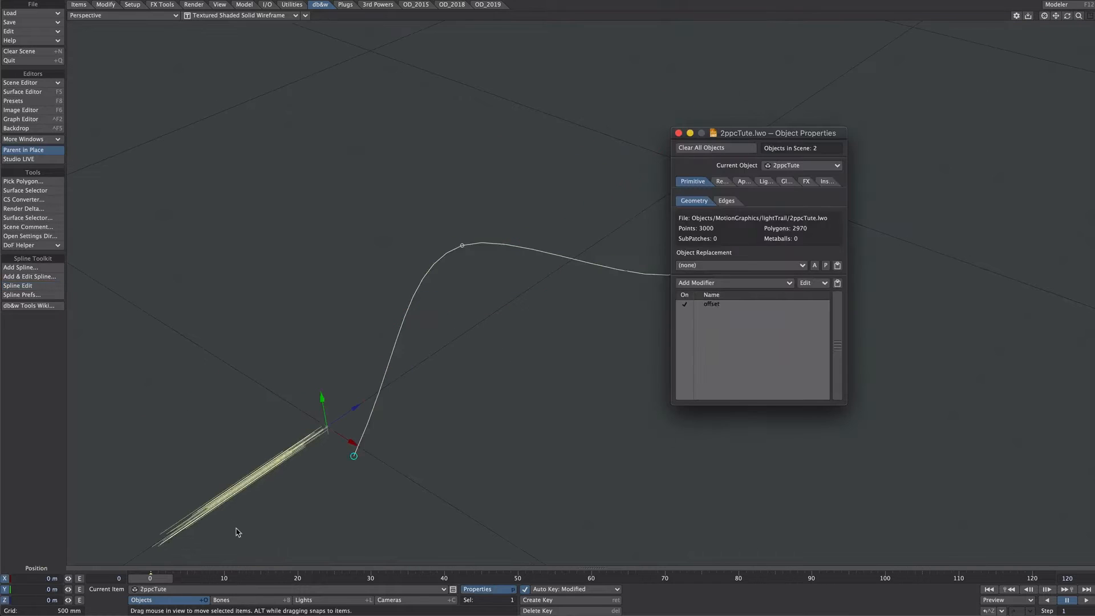
left_click(695, 307)
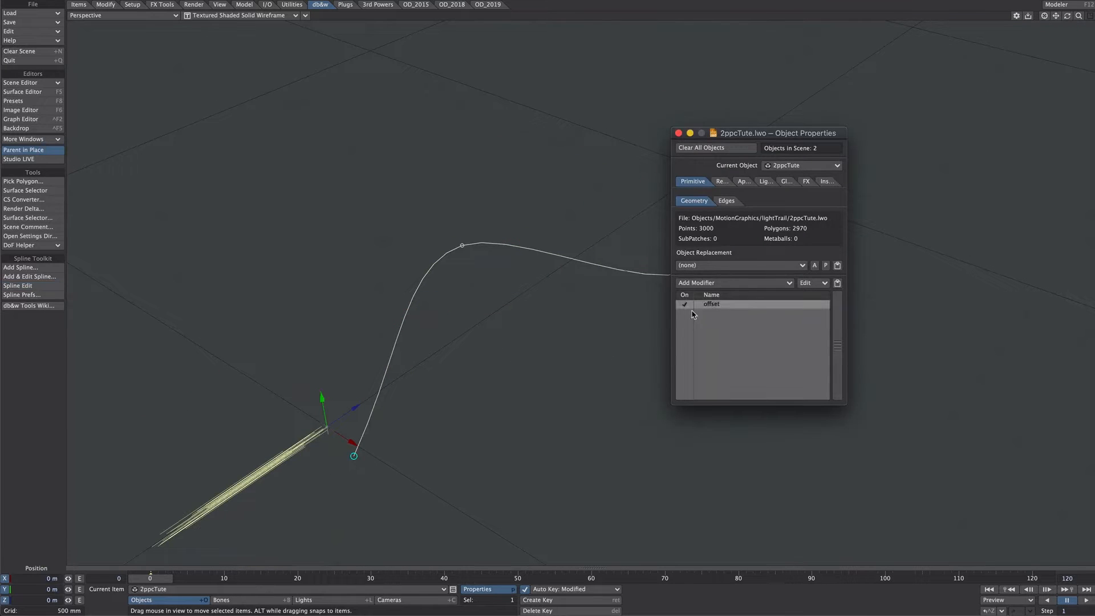
left_click(685, 306)
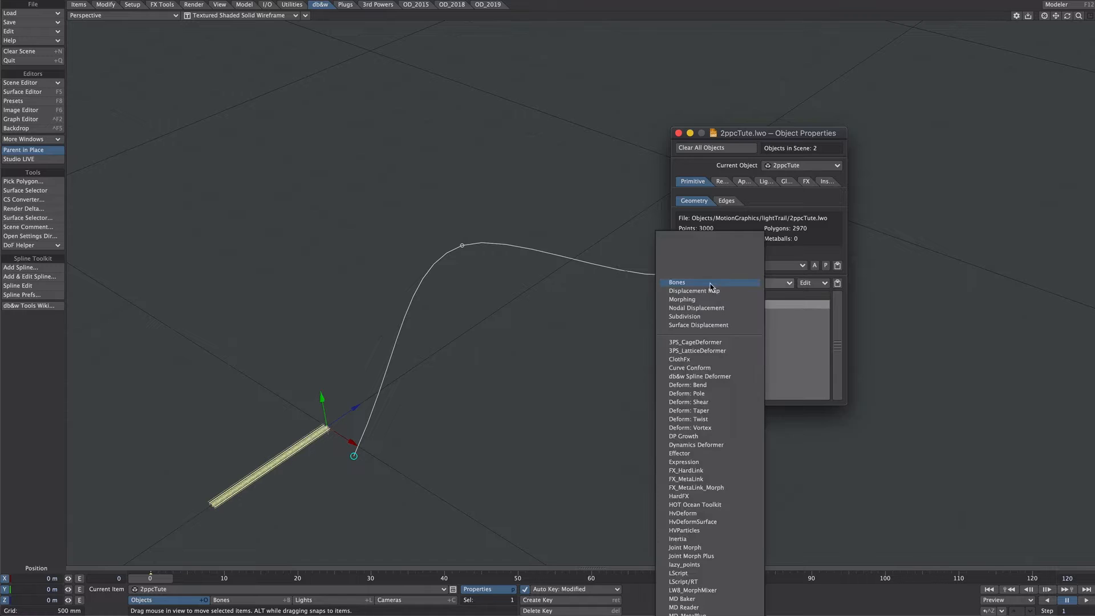
Add a second Nodal Displacement modifier to the 2ppcTute object and rename it Spline
left_click(711, 285)
left_click(723, 308)
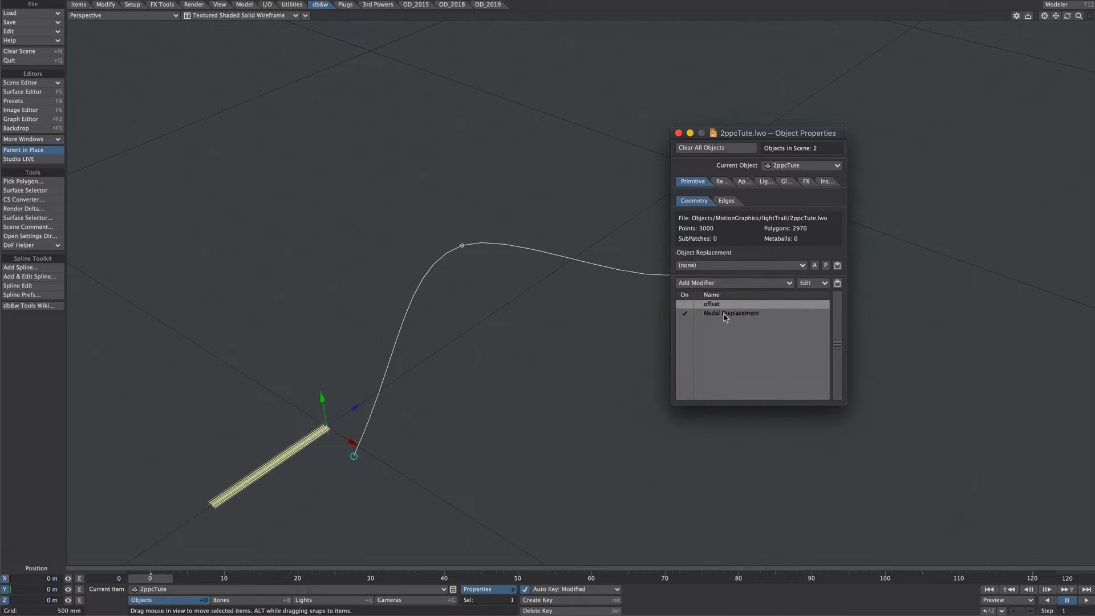
left_click(725, 316)
right_click(724, 316)
left_click(720, 344)
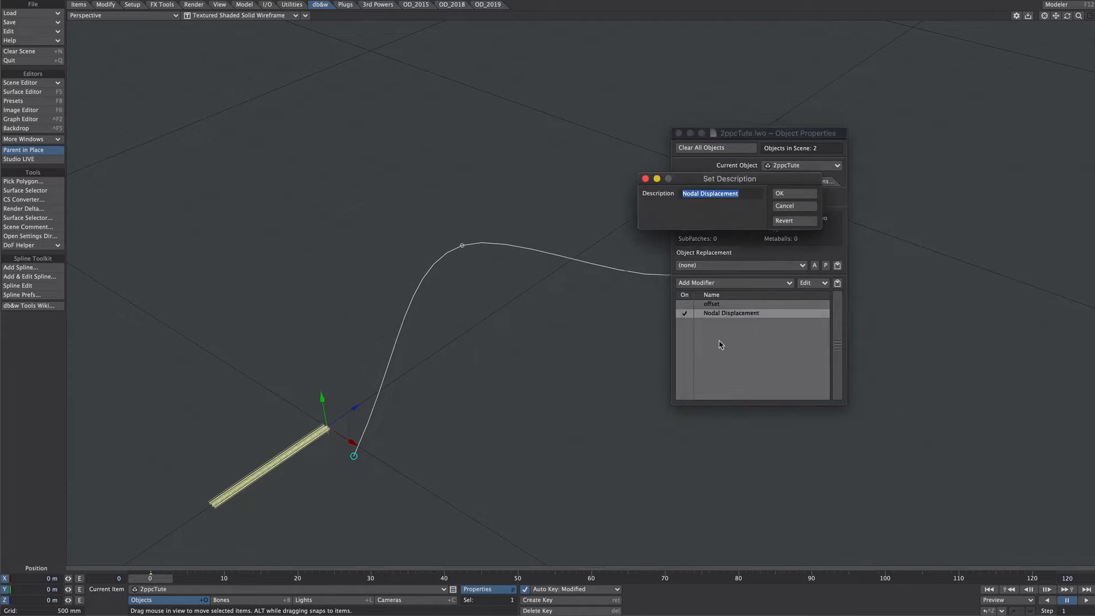
type("Spline")
key("Return")
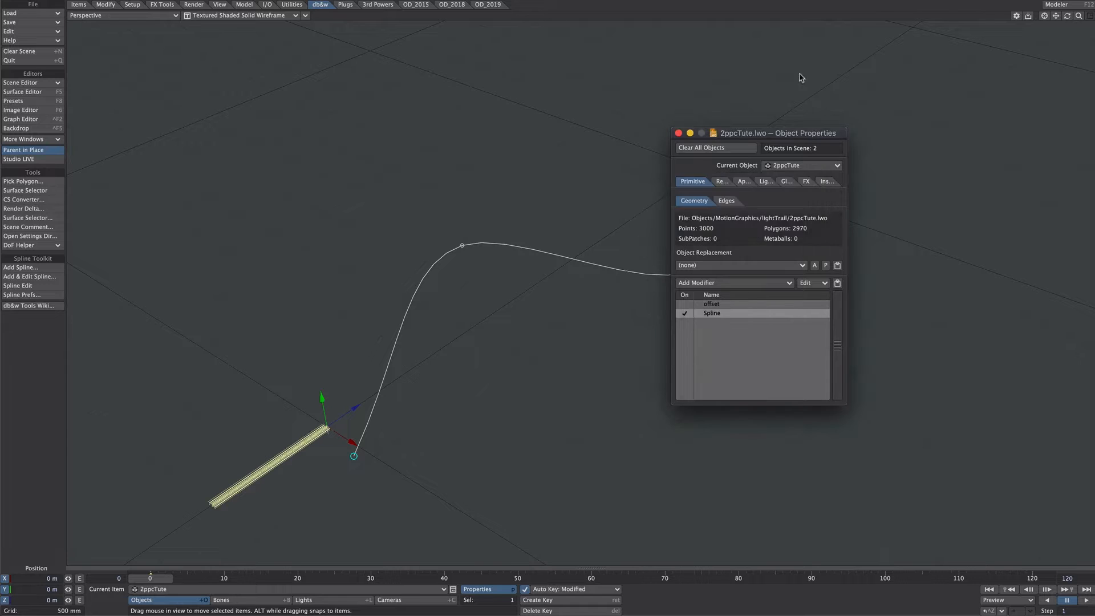
Add a db&w Spline Deformation node to the Spline modifier's node graph and set its spline to Spline
double_click(712, 313)
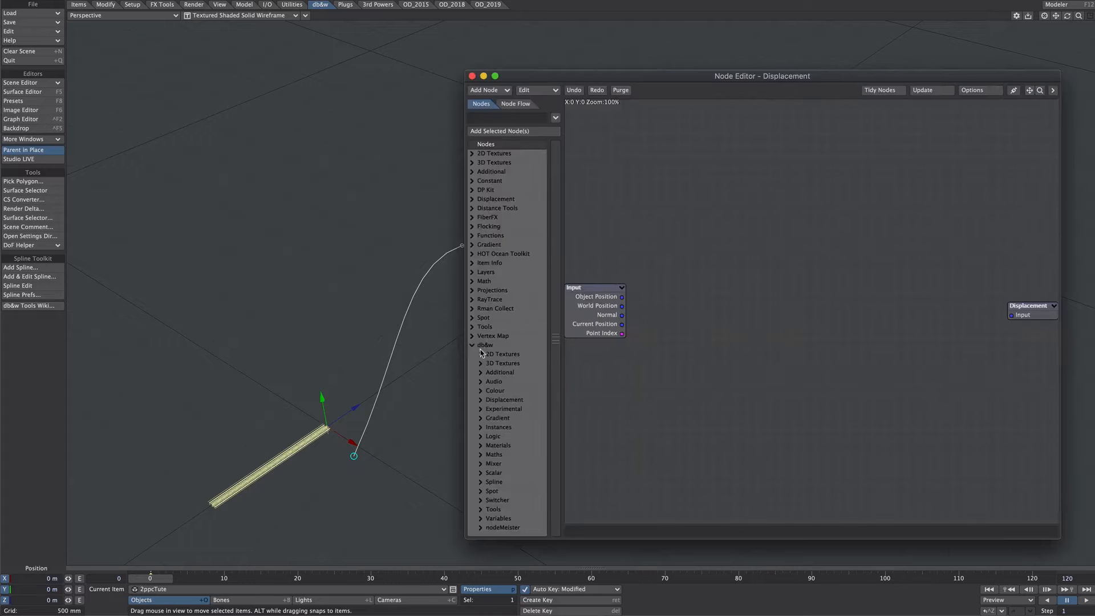
left_click(481, 483)
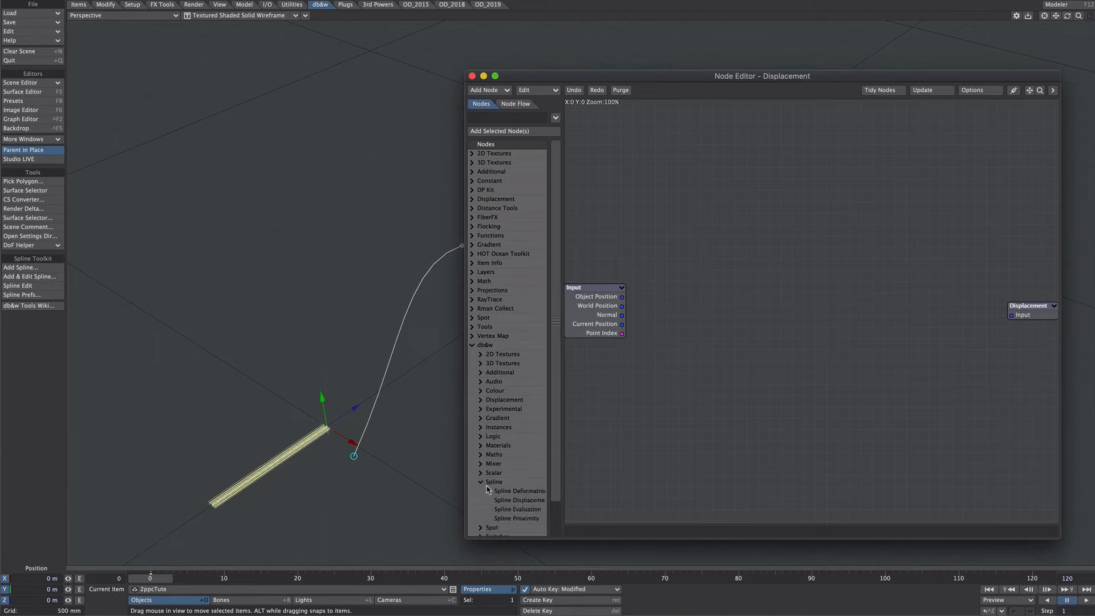
double_click(520, 490)
double_click(794, 321)
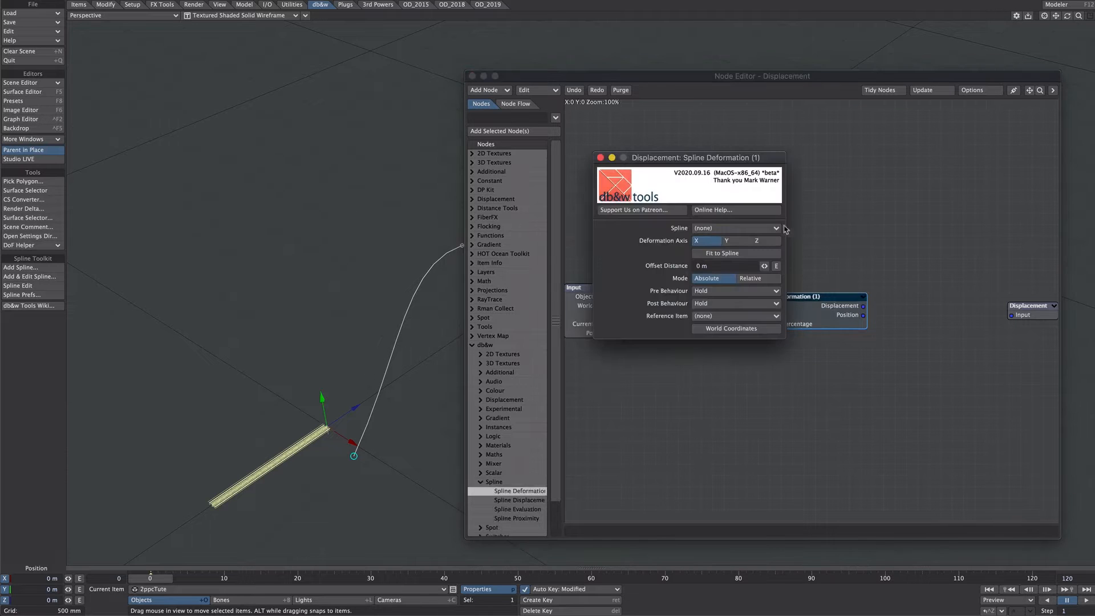
left_click(710, 228)
left_click(707, 232)
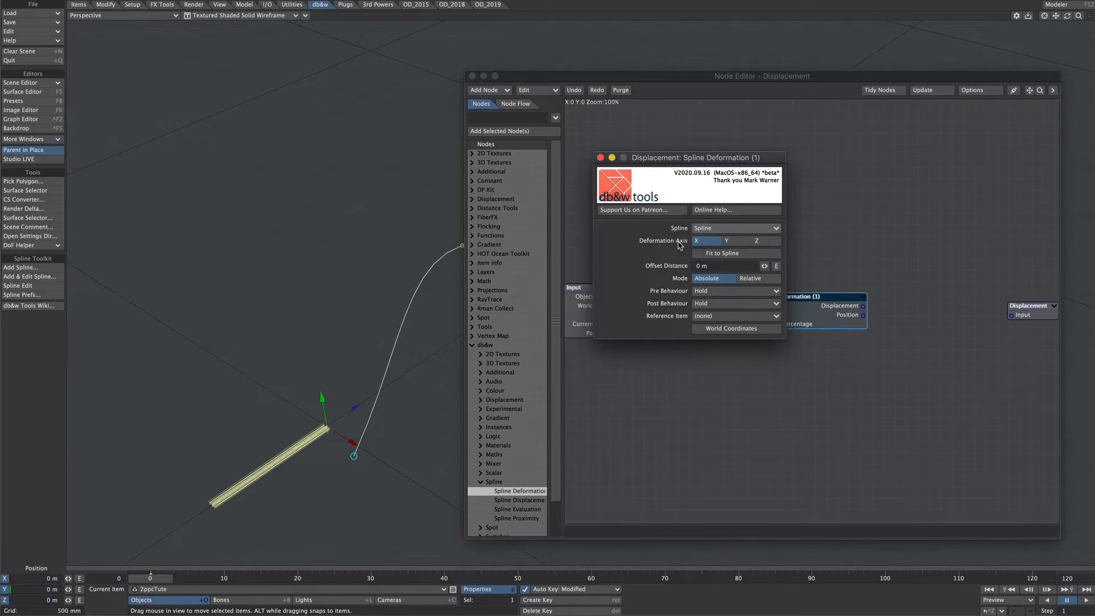
Connect the Spline Deformation node's Displacement output to the Displacement node's Input
left_click(864, 308)
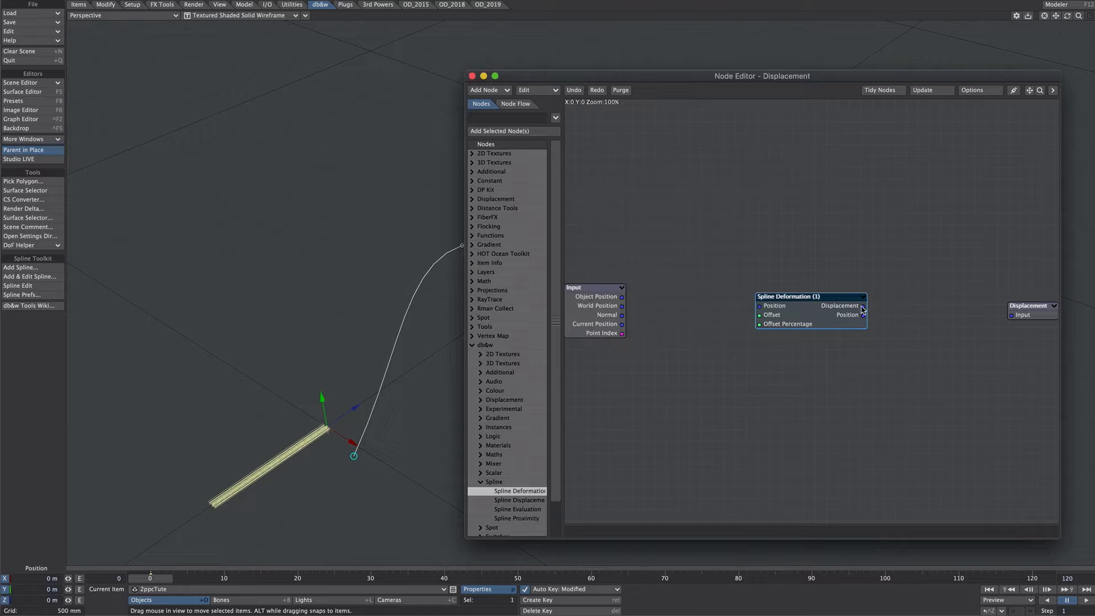
left_click_drag(862, 306, 1011, 315)
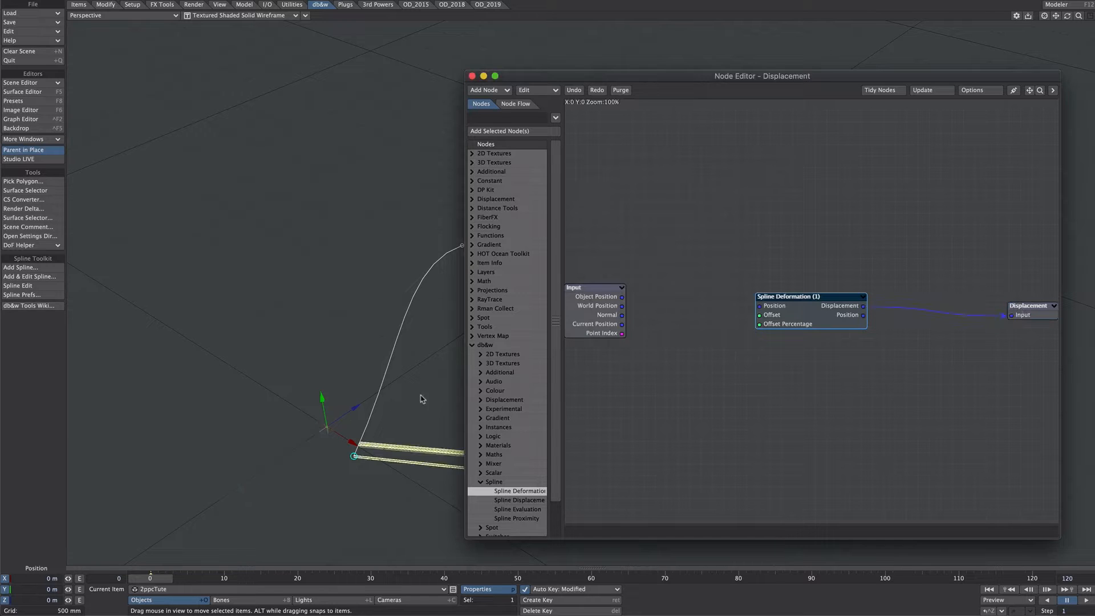
left_click_drag(421, 399, 376, 367, "alt")
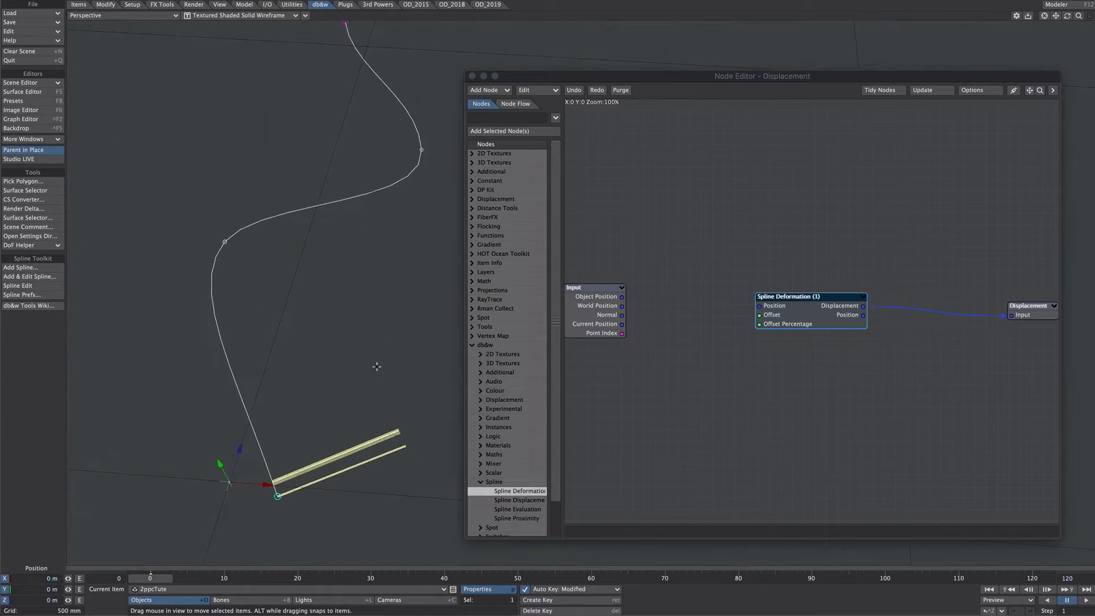
Set the Spline Deformation node's deformation axis to Z
double_click(814, 318)
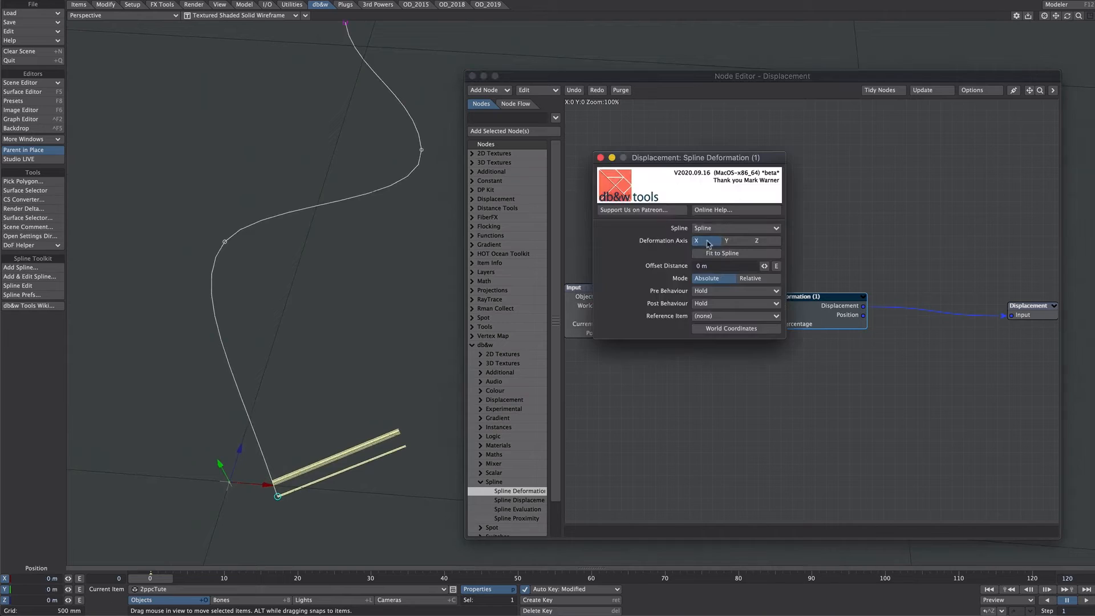
left_click(759, 242)
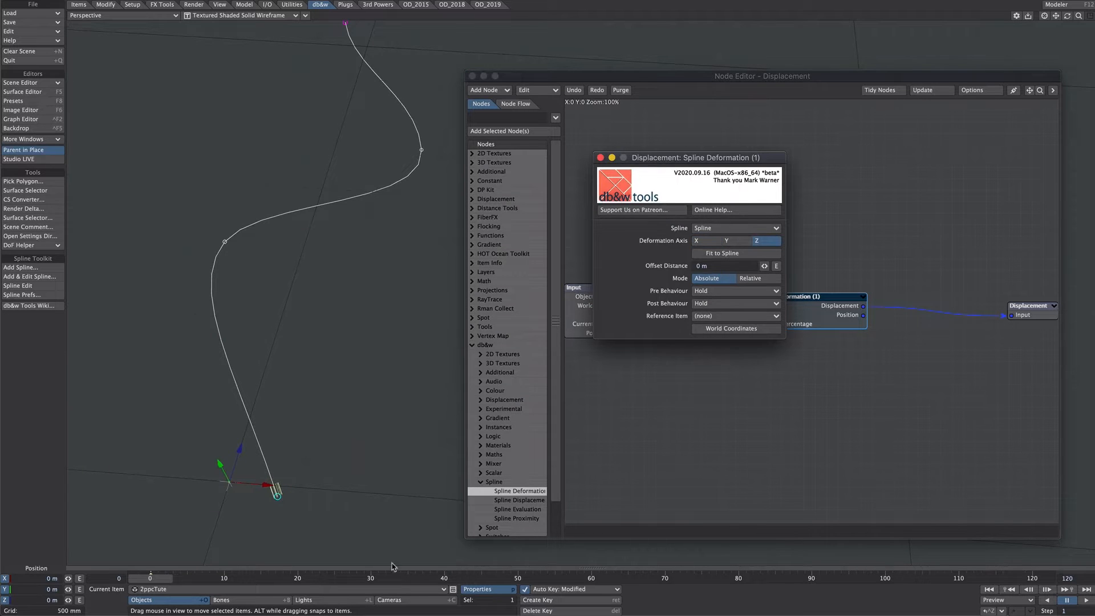
left_click(308, 517)
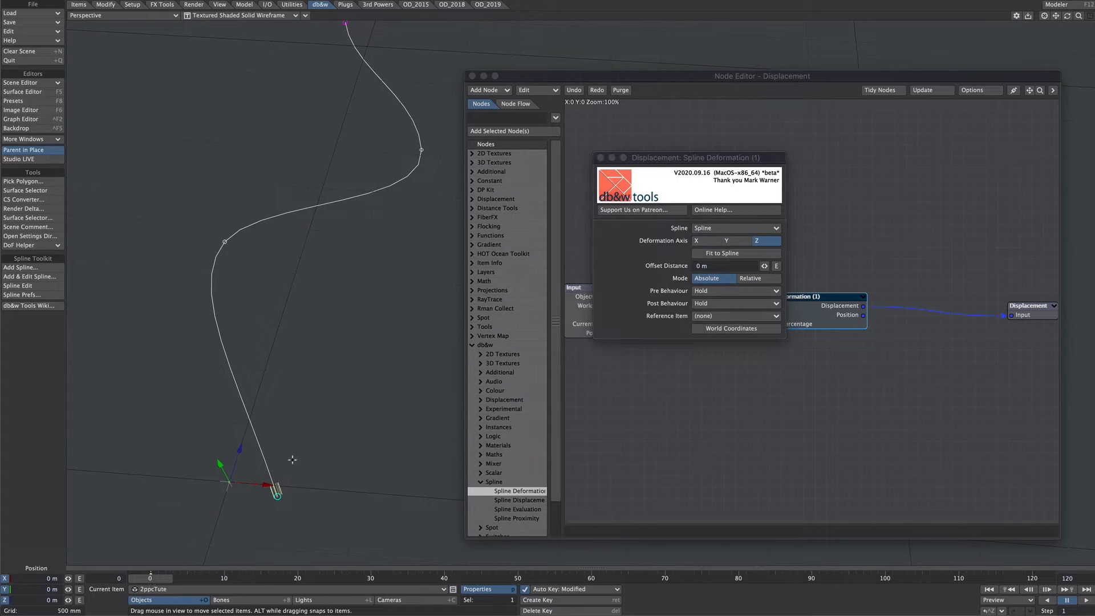
Set both the Pre Behaviour and Post Behaviour of the spline deformation to Extend
left_click(703, 291)
left_click(707, 292)
left_click(706, 293)
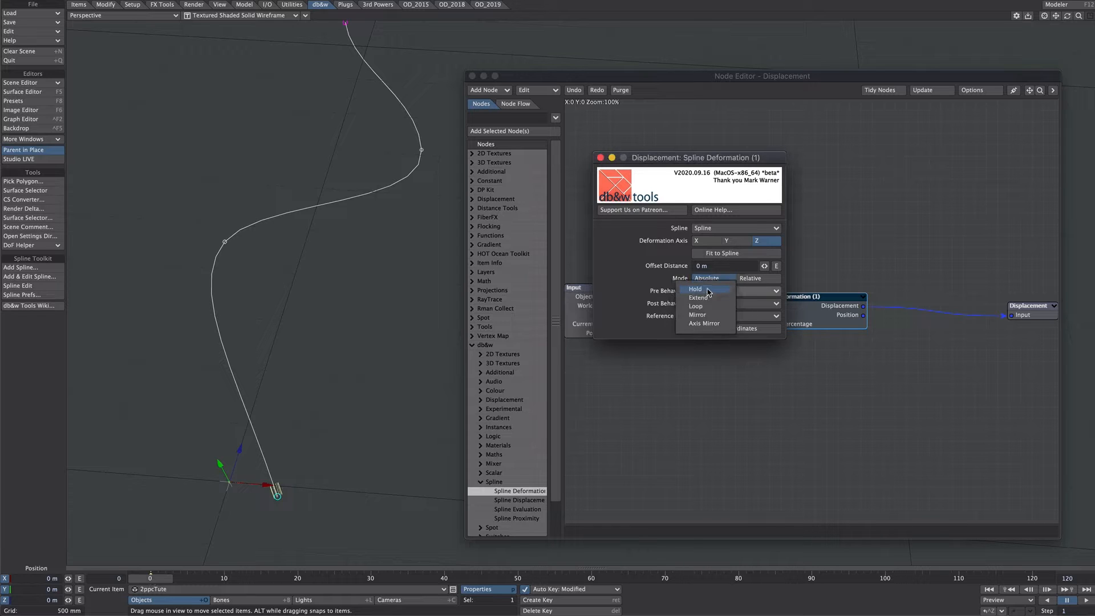
left_click(704, 298)
left_click(710, 303)
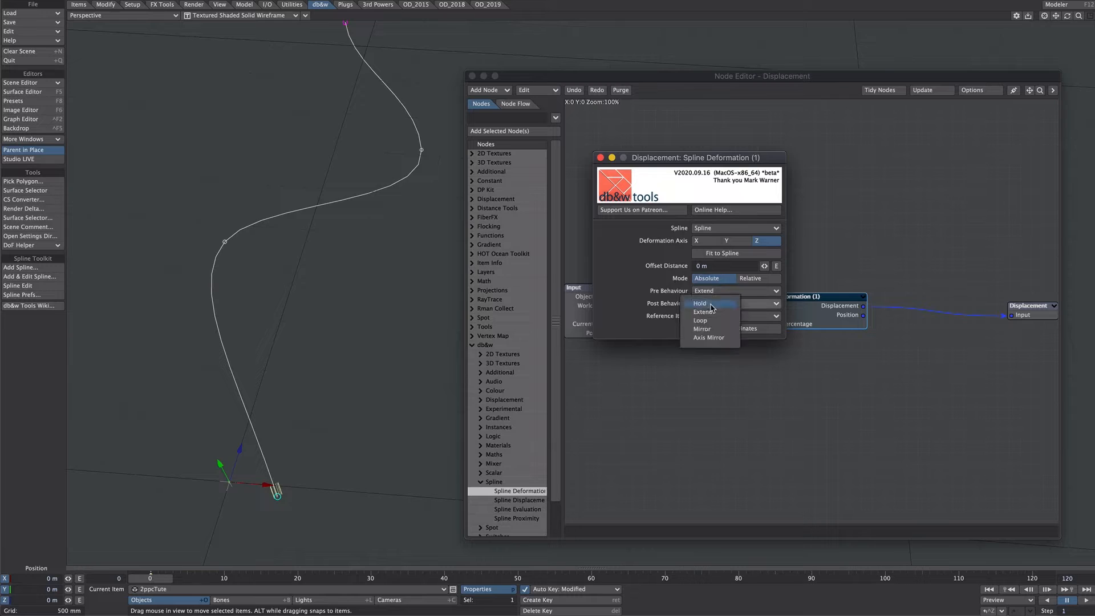
left_click(701, 310)
Enable Studio LIVE and slide the strands along the spline with an Offset Distance of about 1.43 m
left_click(50, 160)
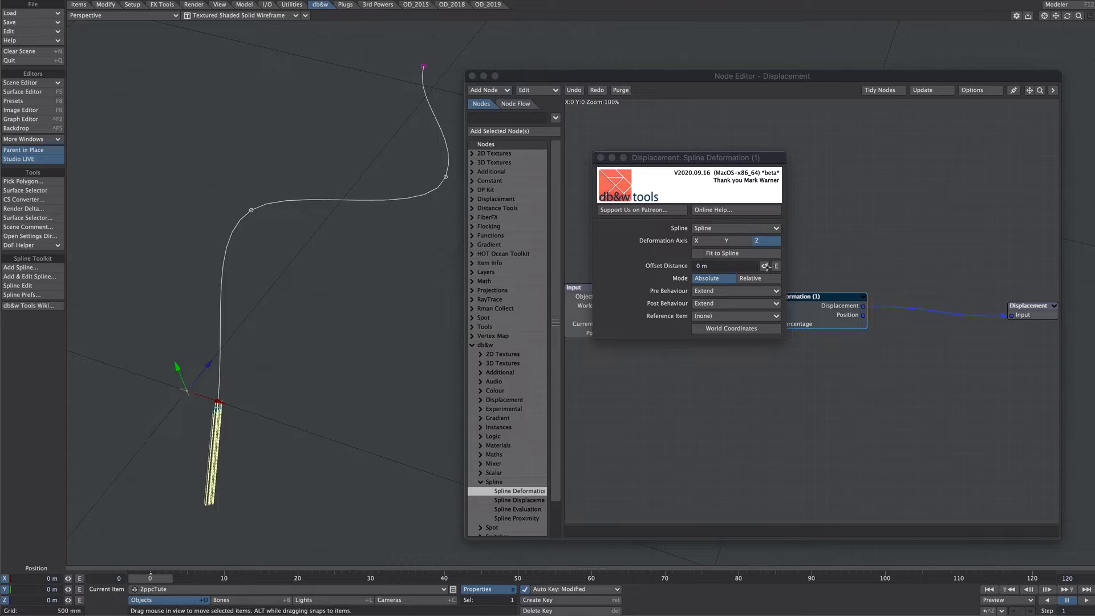
mouse_move(764, 266)
left_mouse_down()
mouse_move(816, 265)
mouse_move(785, 262)
left_mouse_up()
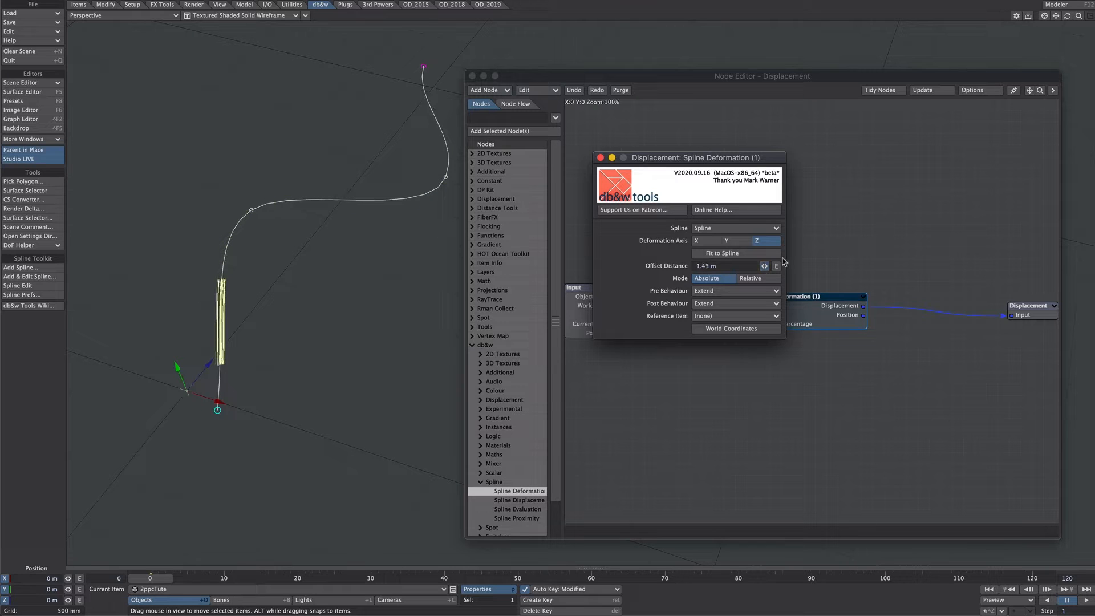
Switch the spline deformation mode to Relative, test an Offset Percentage of 100%, and return it to 0%
left_click(756, 278)
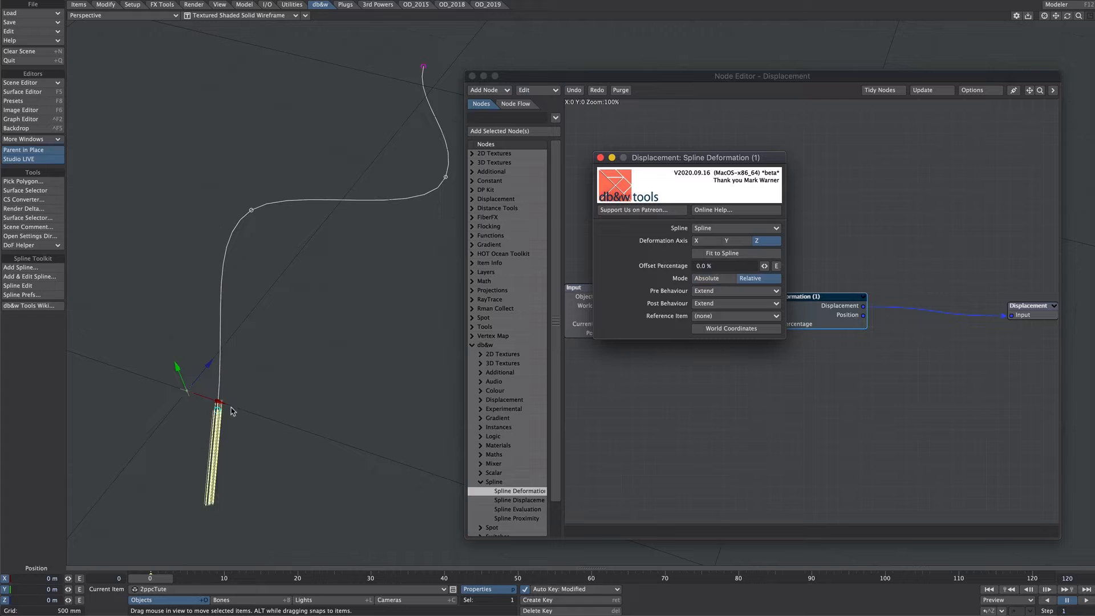
left_click(714, 267)
type("100")
key("Return")
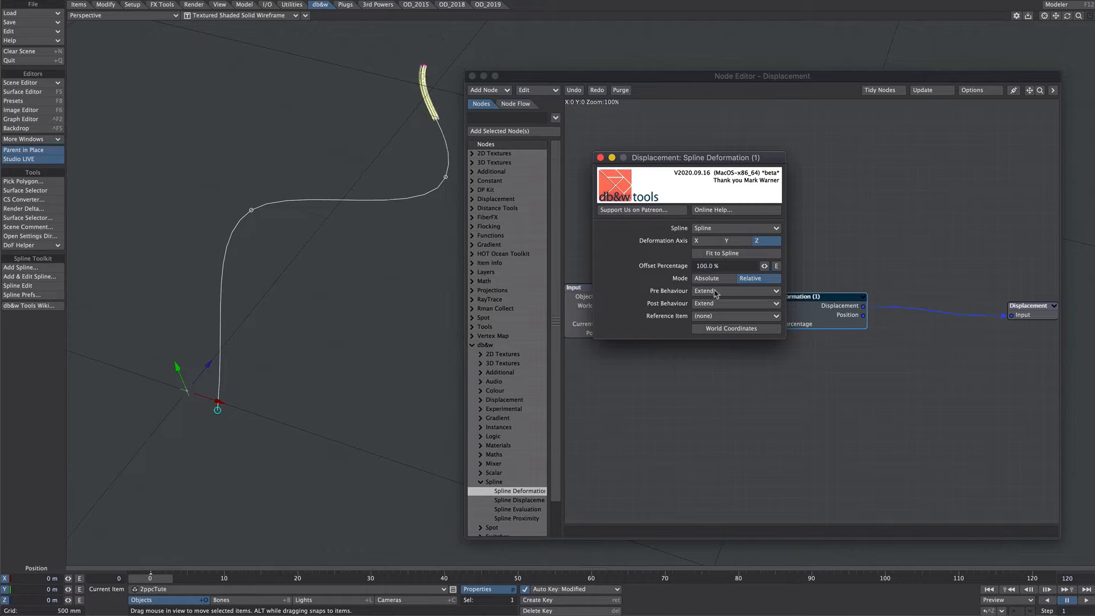
left_click_drag(764, 266, 241, 430)
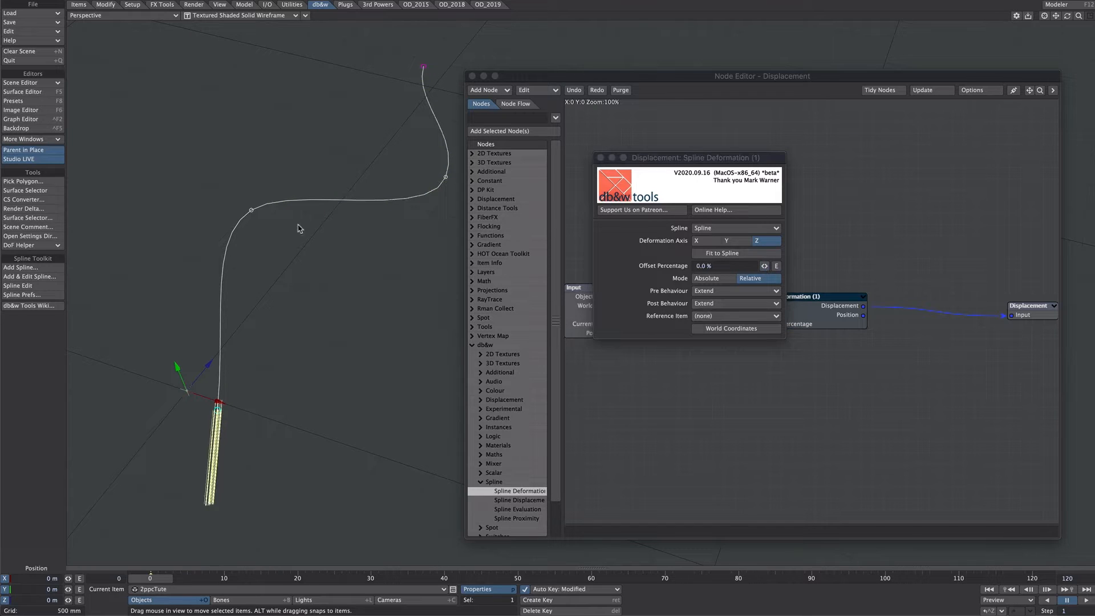
left_click(599, 158)
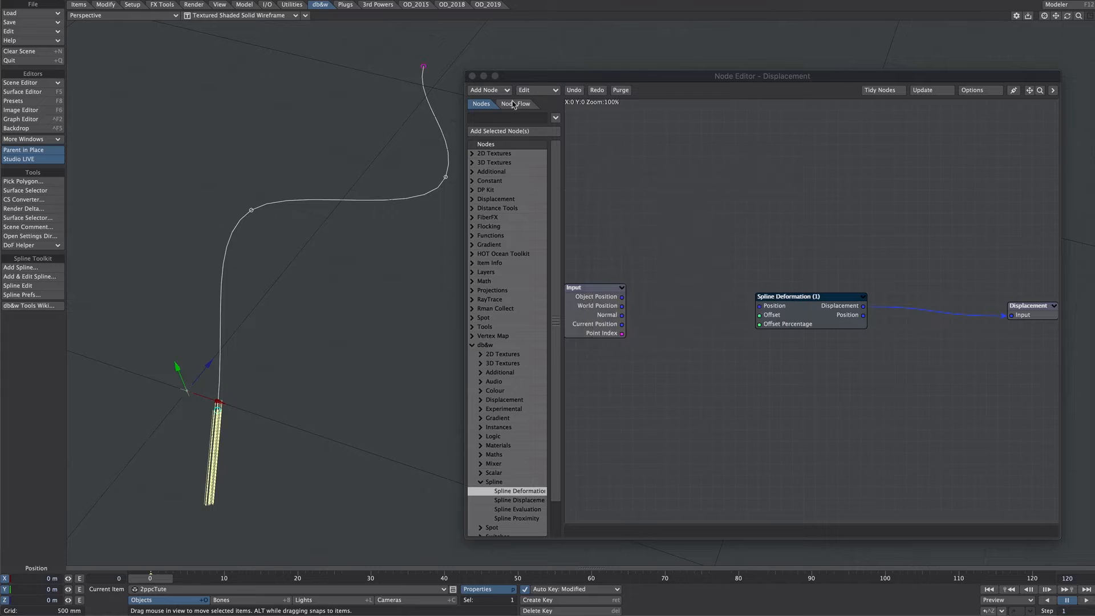
Find the Mesh Part node and place it below the Input node in the displacement graph
left_click(512, 117)
type("mesh")
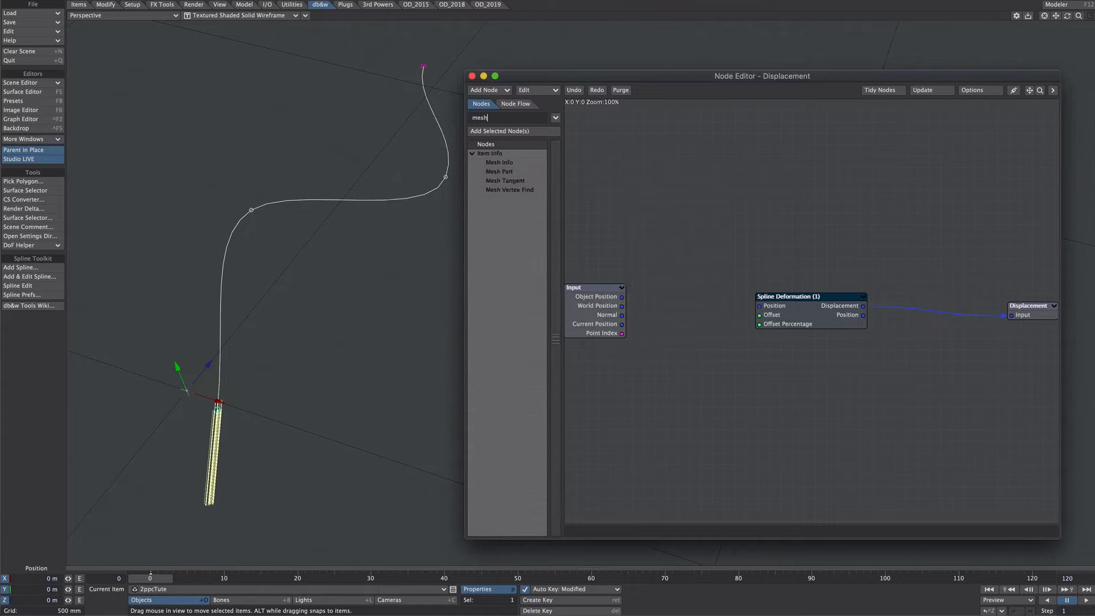
left_click_drag(496, 172, 614, 420)
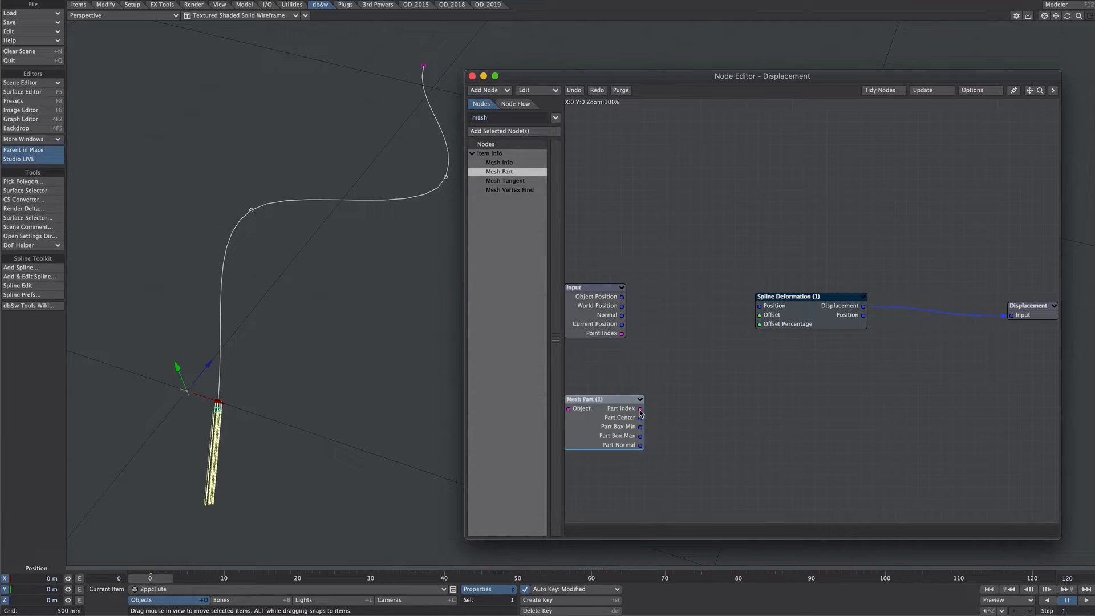
Add a Random Scalar node seeded by Mesh Part's Part Index and feed its output into Spline Deformation's Offset Percentage
double_click(491, 118)
type("rand")
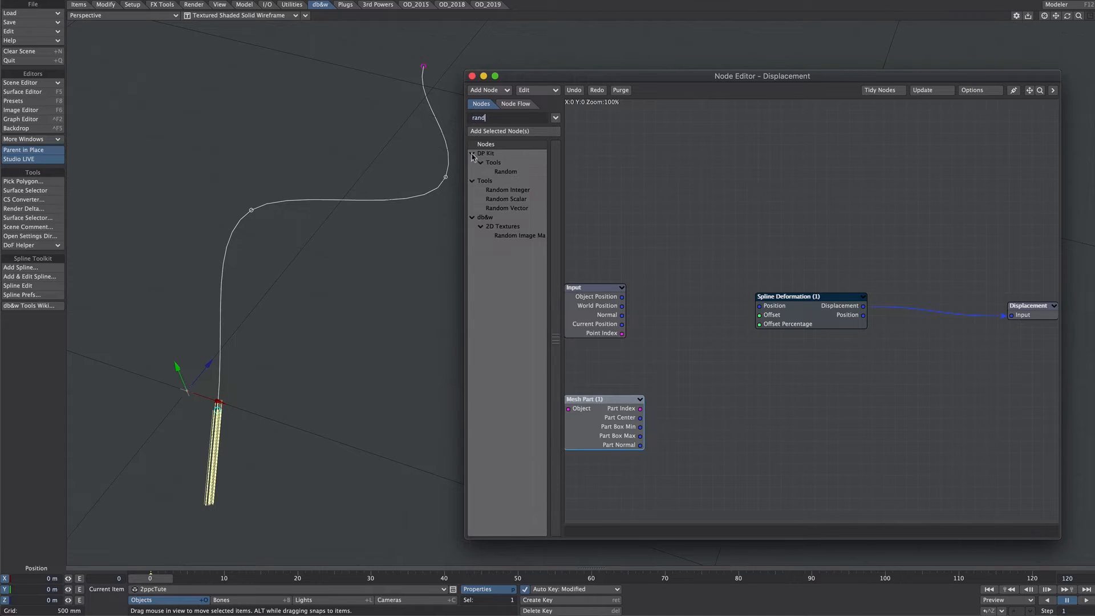
double_click(506, 198)
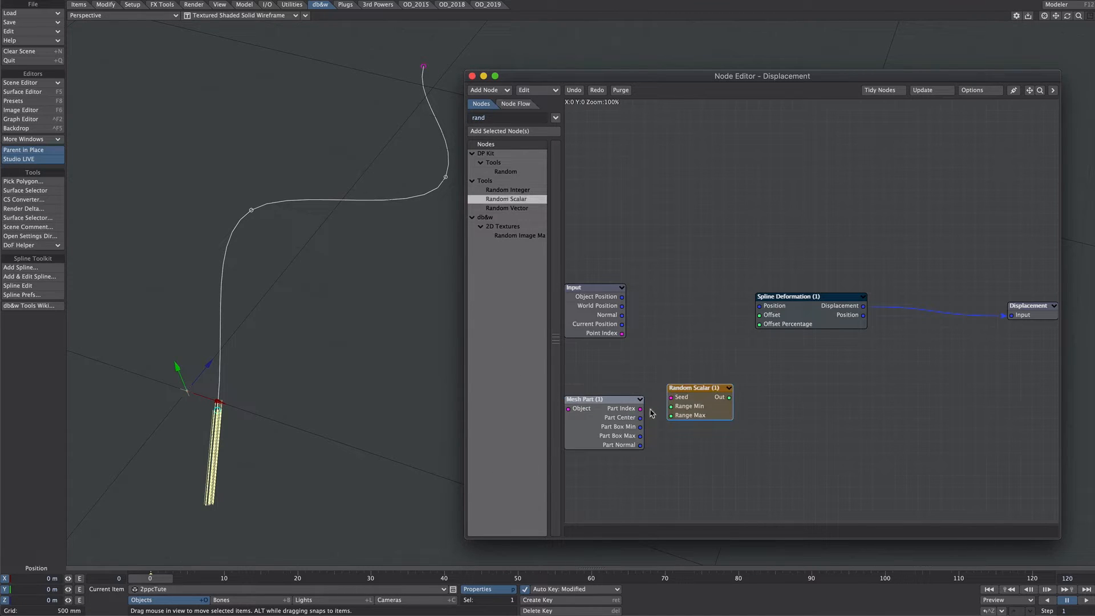
left_click_drag(639, 409, 671, 396)
double_click(697, 417)
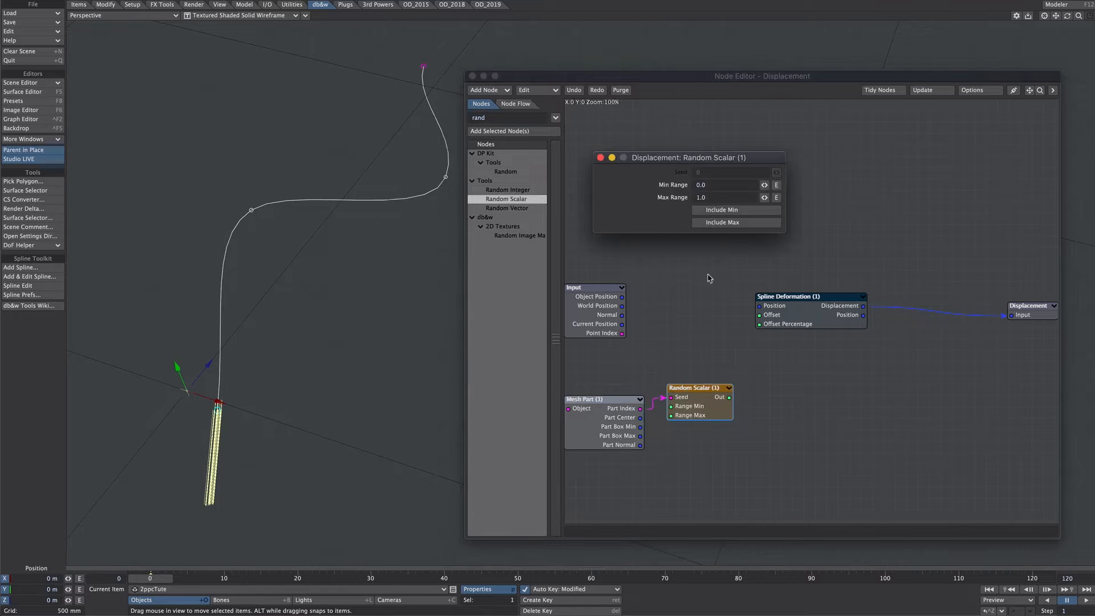
left_click(601, 158)
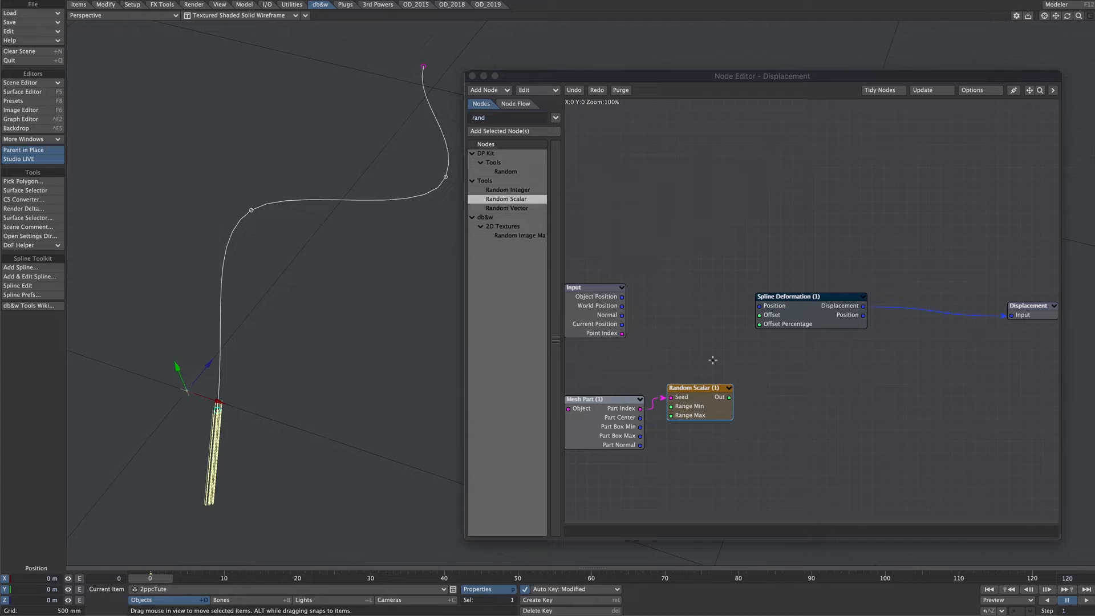
left_click_drag(729, 397, 769, 326)
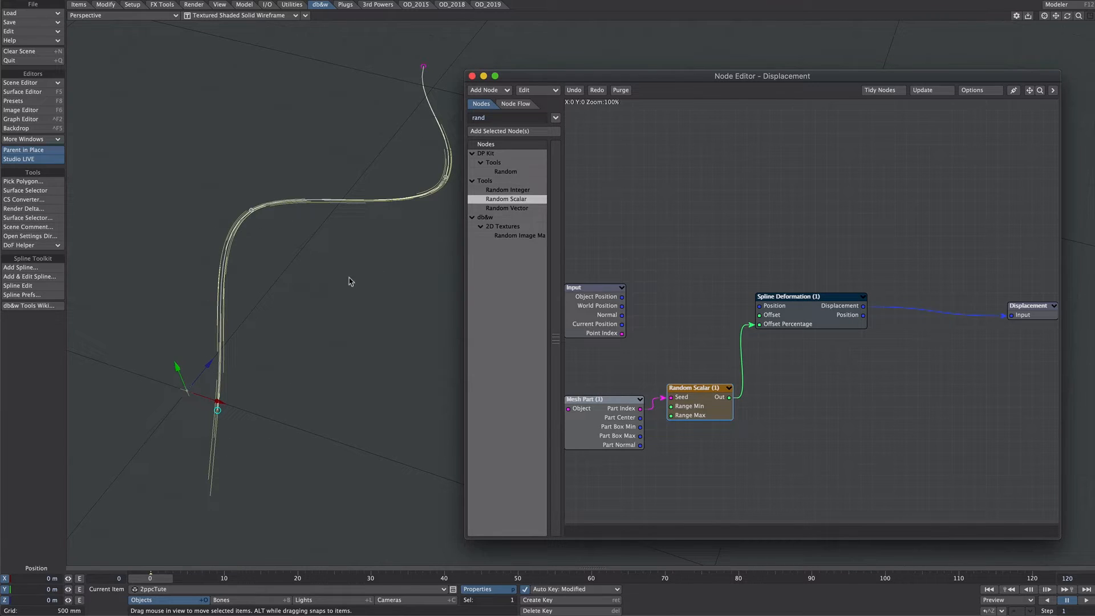
Add a Time node and a scalar math Add node to the displacement graph
left_click(812, 230)
left_click(493, 117)
type("time")
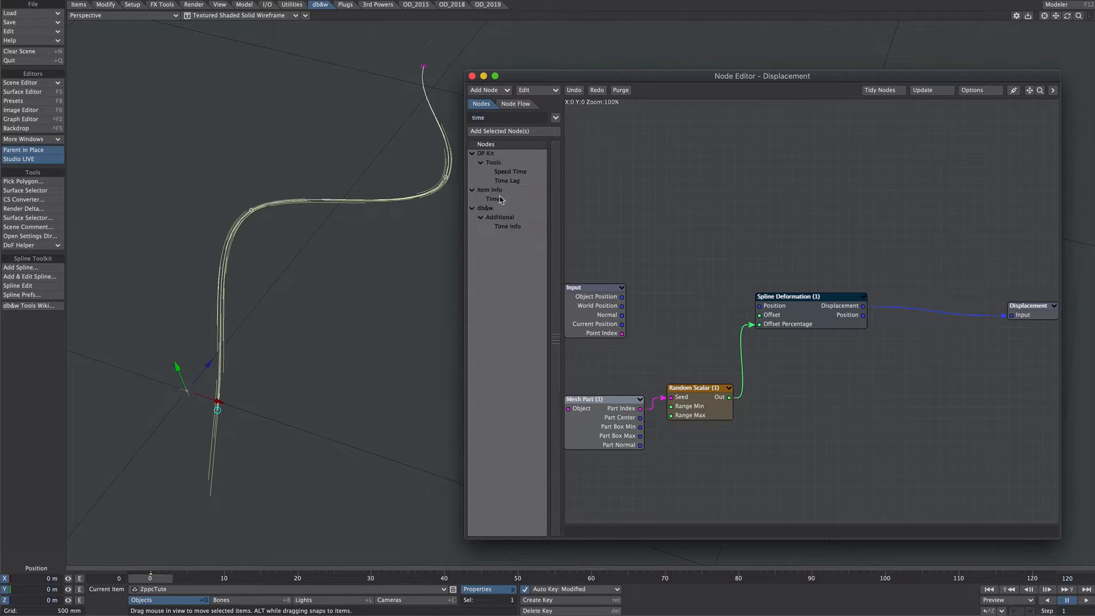
double_click(500, 199)
type("add")
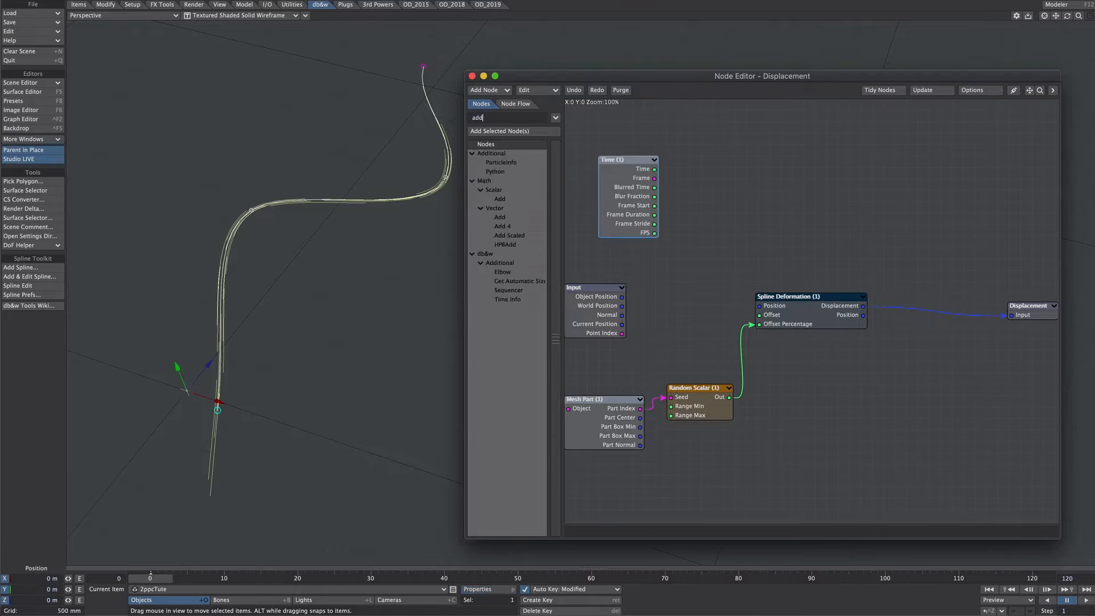
double_click(500, 199)
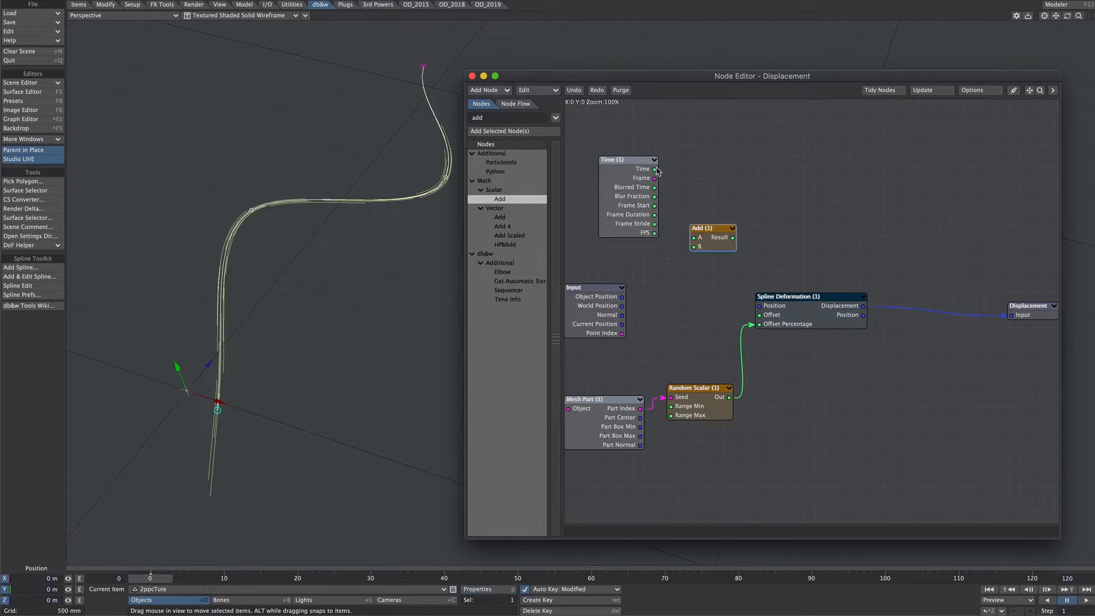
Feed Time and the Random Scalar output into the Add node and connect its Result to Offset Percentage
left_click_drag(655, 171, 694, 237)
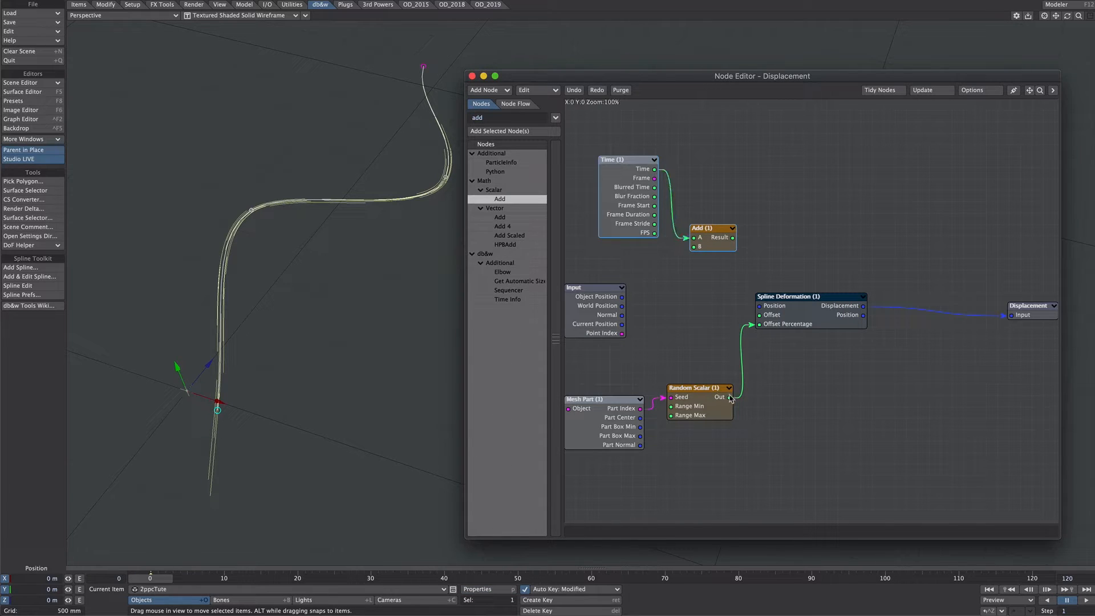
left_click_drag(731, 398, 759, 324)
left_click(188, 555)
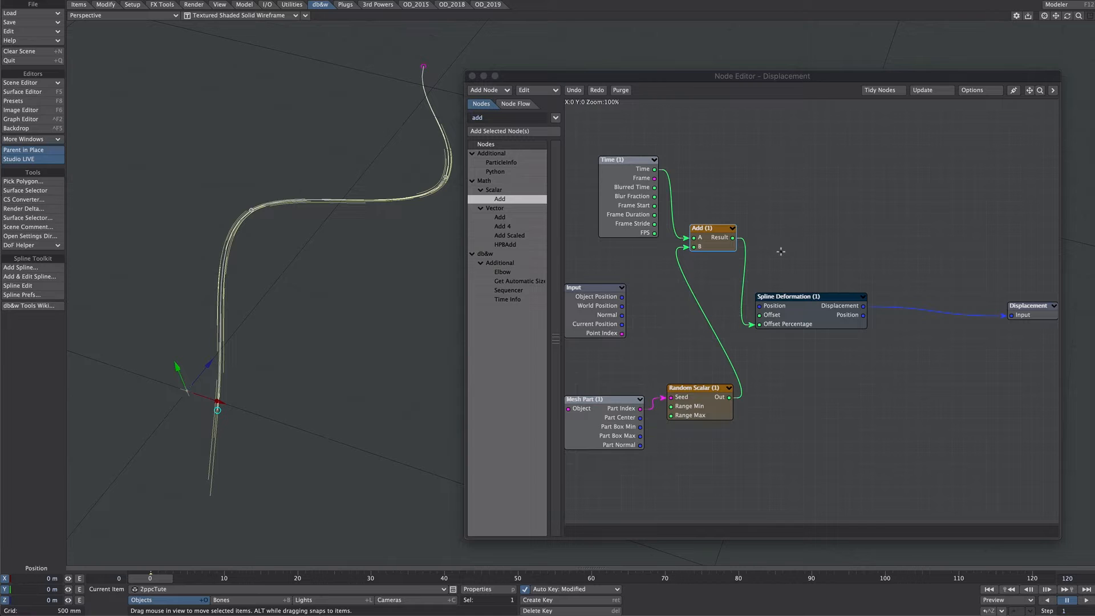
Add a constant Scalar node above the Mesh Part node and set its value to 4
left_click(917, 198)
type("f")
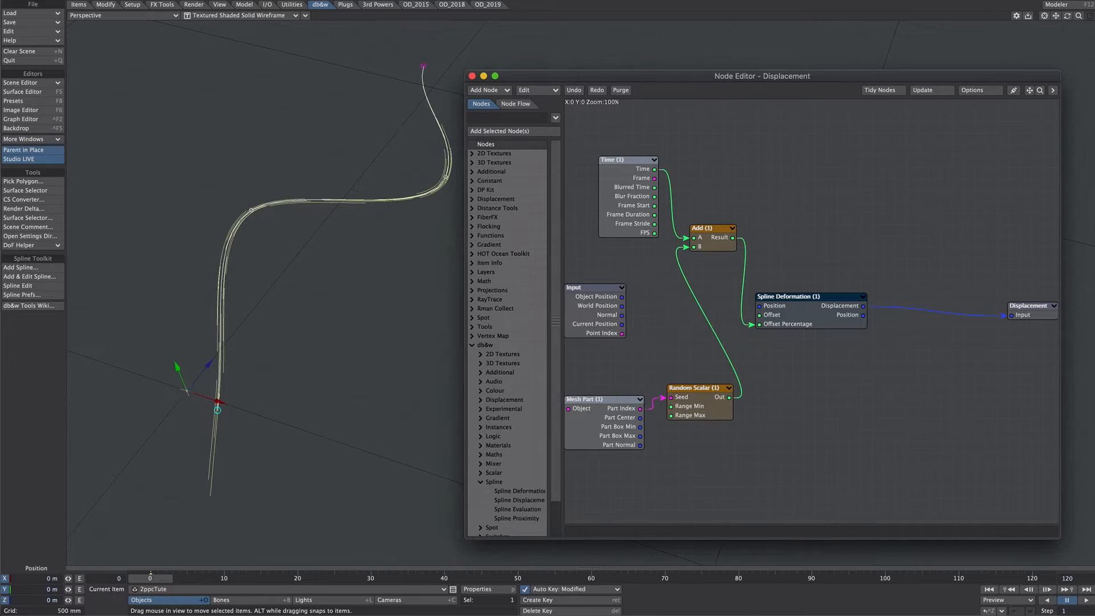
type("scal")
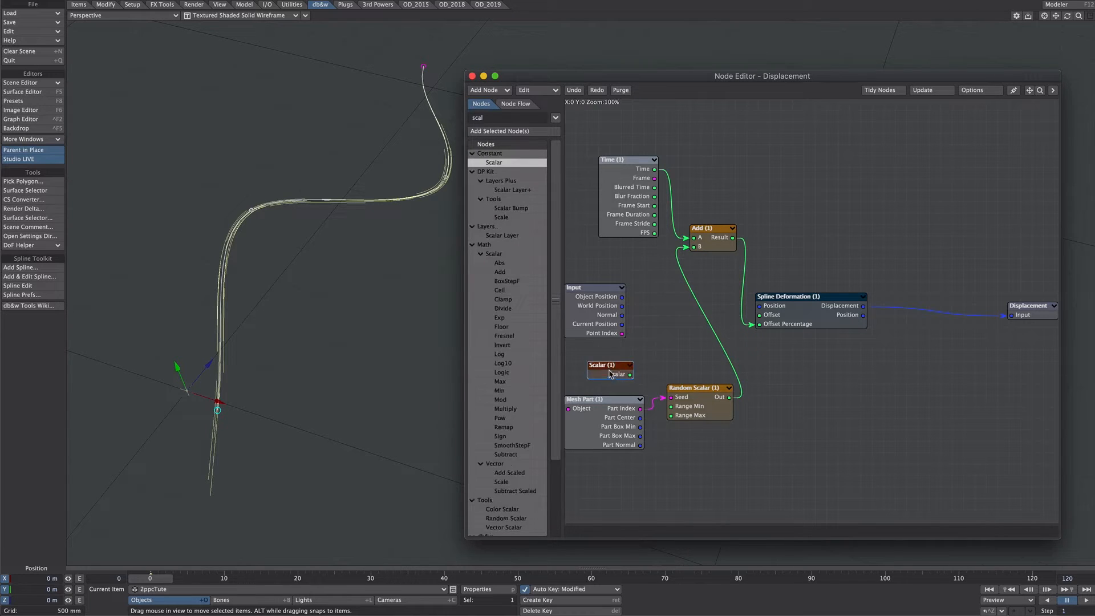
double_click(610, 374)
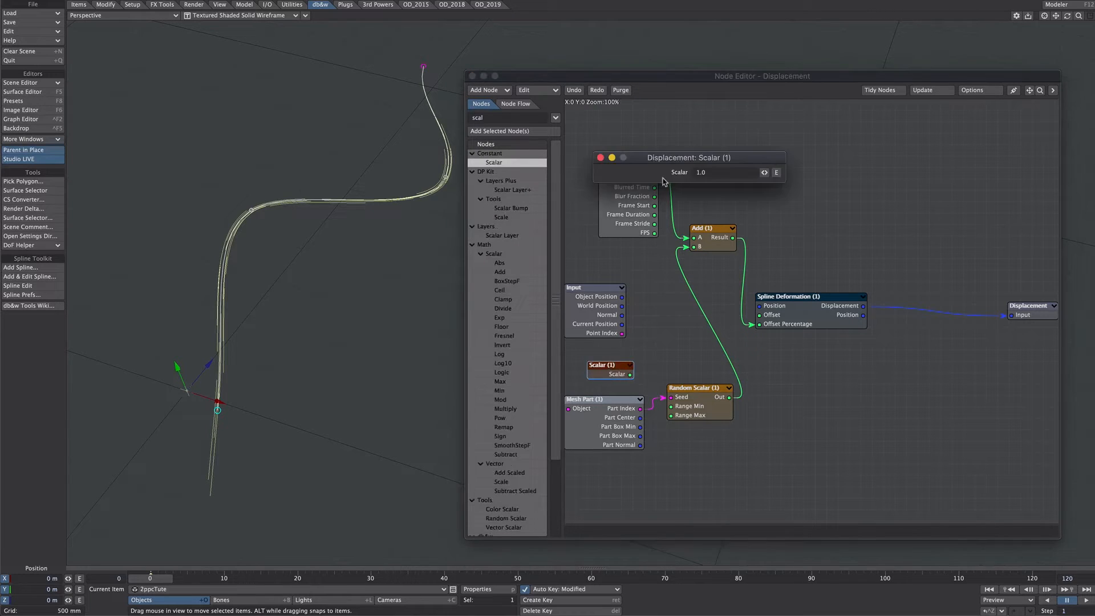
left_click(711, 172)
type("4")
key("Return")
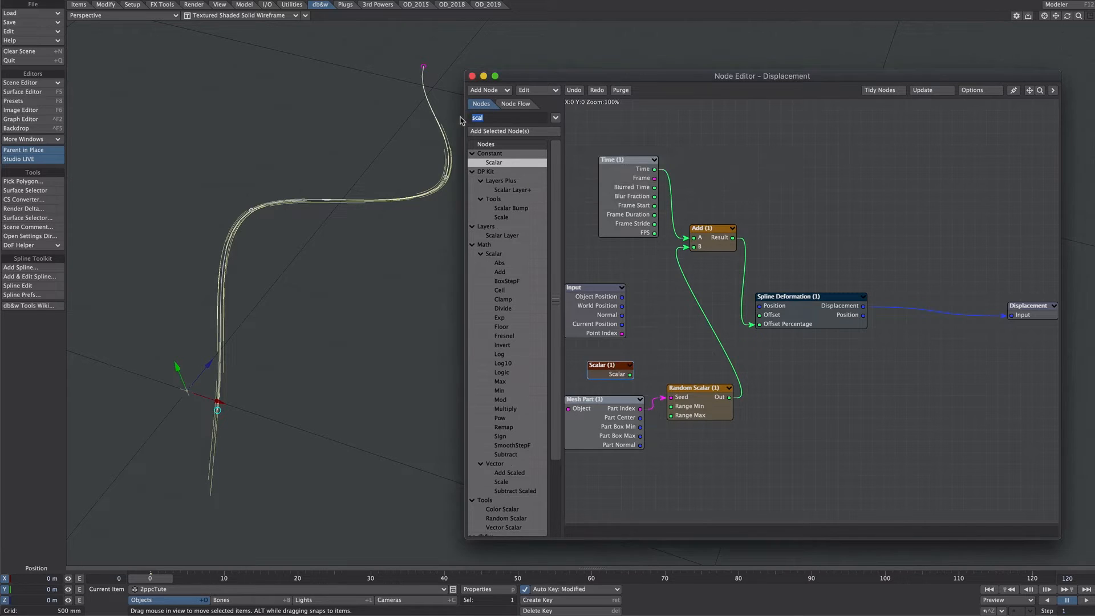
Add scalar Multiply and Mod math nodes and arrange them ahead of the Spline Deformation node
type("multipl")
key("Return")
type("mod")
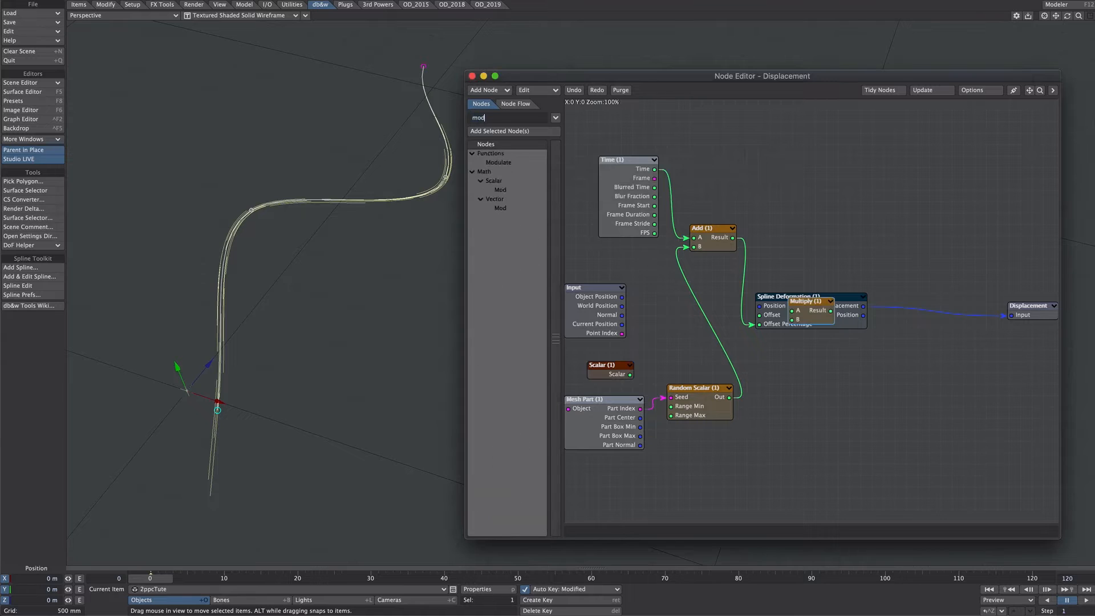
key("Return")
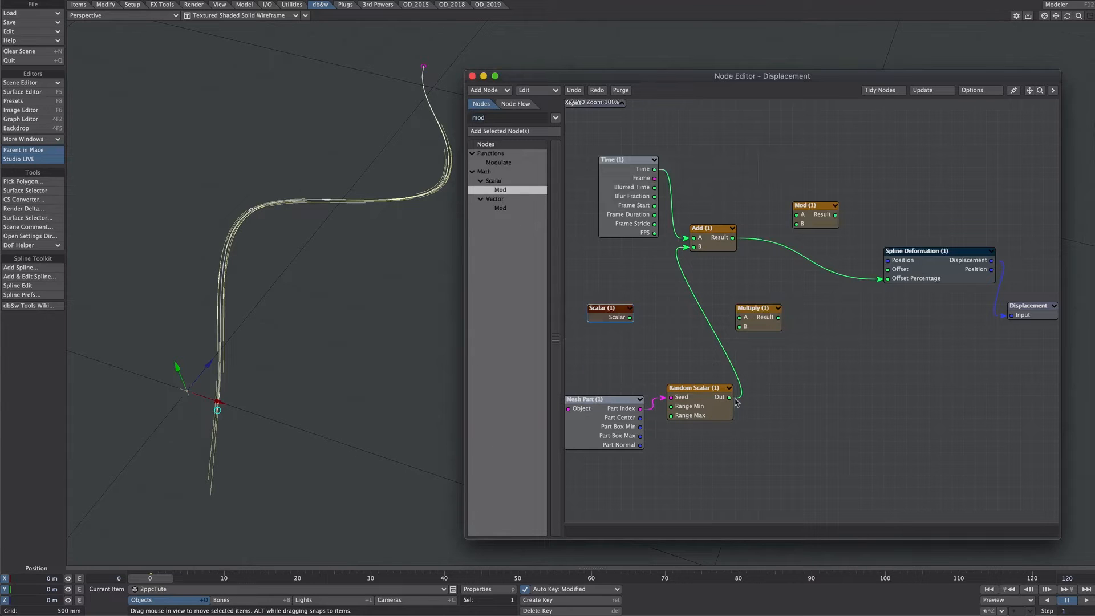
Wire Scalar and Random Scalar through Multiply into Add B, feed Add and Scalar into Mod, and connect Mod's Result to Offset Percentage
left_click_drag(727, 399, 740, 326)
double_click(627, 318)
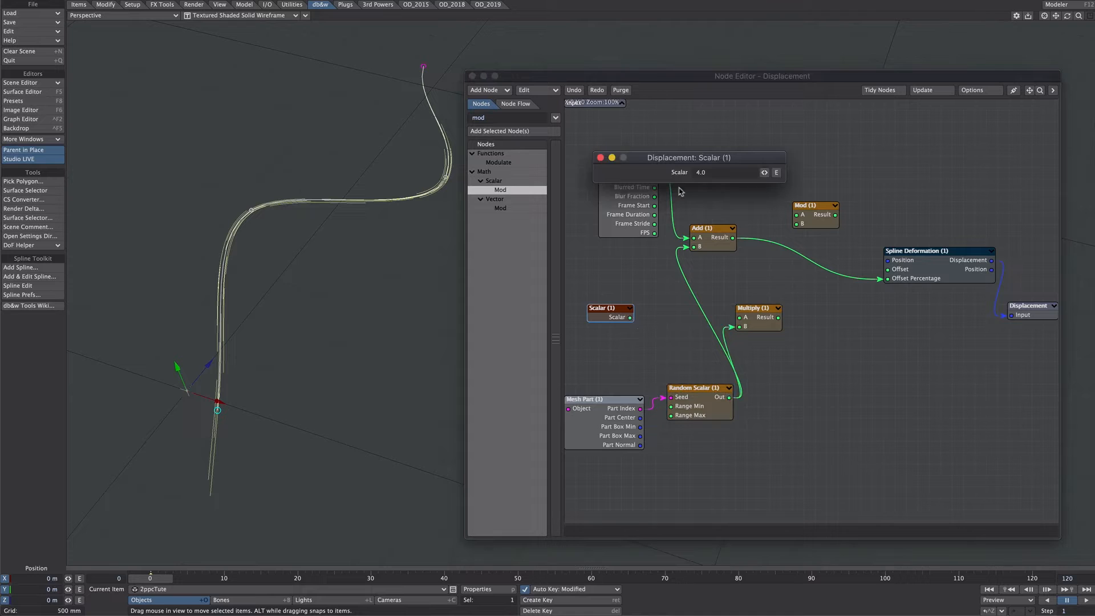
left_click(599, 158)
left_click_drag(630, 317, 797, 215)
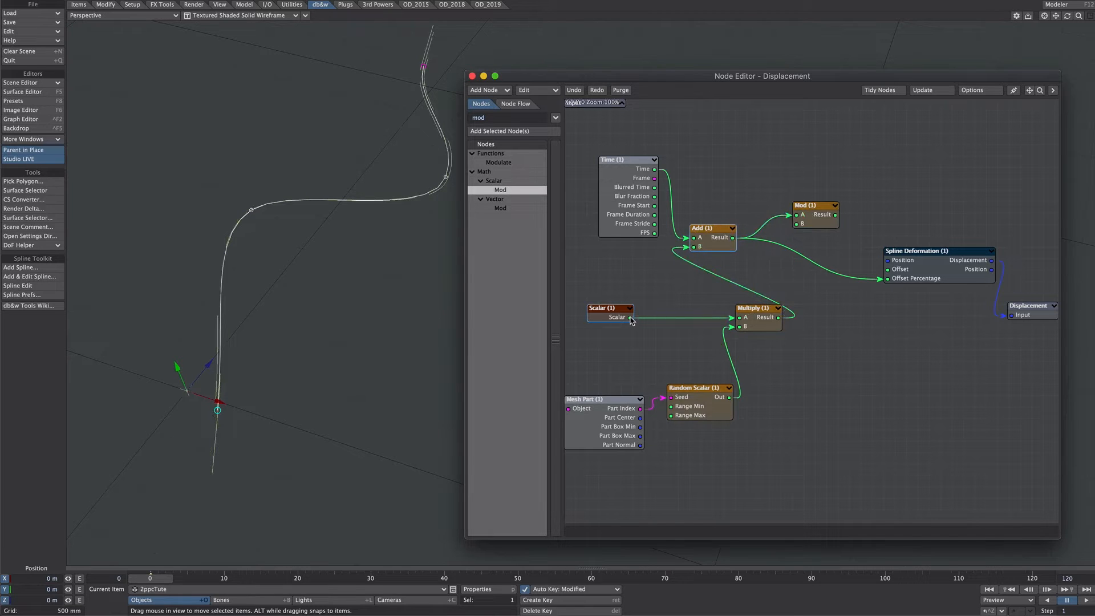
left_click_drag(630, 317, 898, 285)
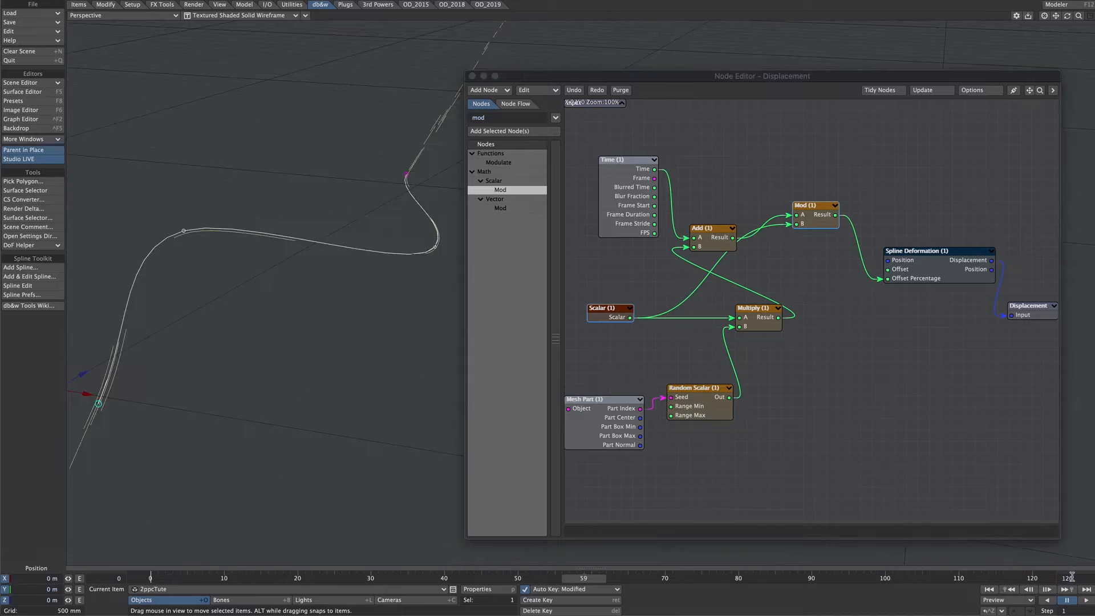
Set the timeline's last frame to 100 and compare the end frame with the first frame
left_click(1071, 577)
type("4*25")
key("Return")
left_click(1086, 590)
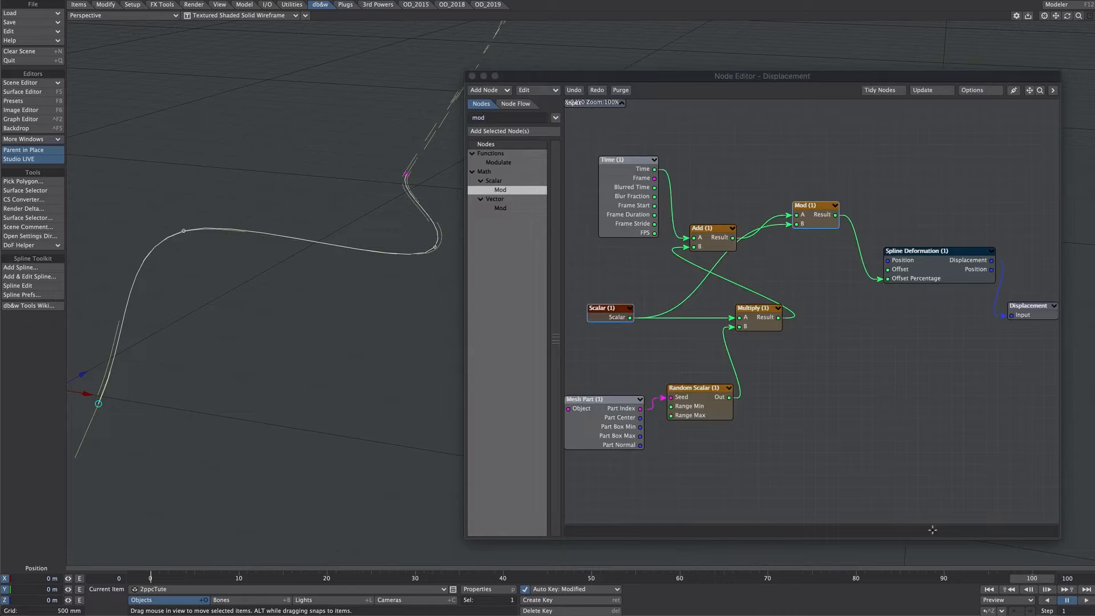
left_click(989, 591)
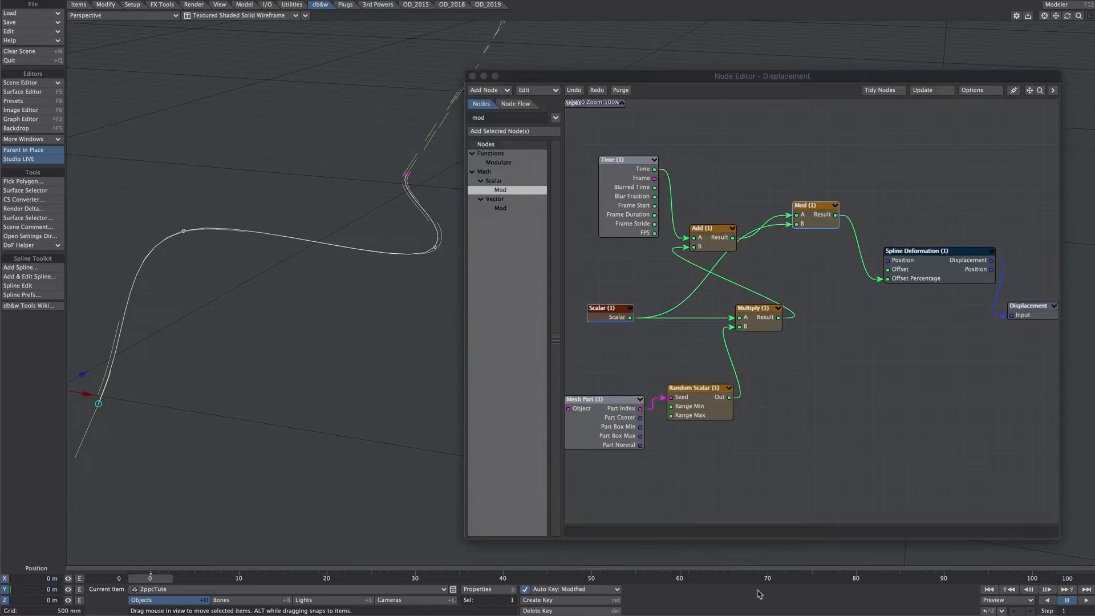
Set the timeline's last frame to 99 and play the animation loop
left_click(1072, 577)
type("99")
key("Return")
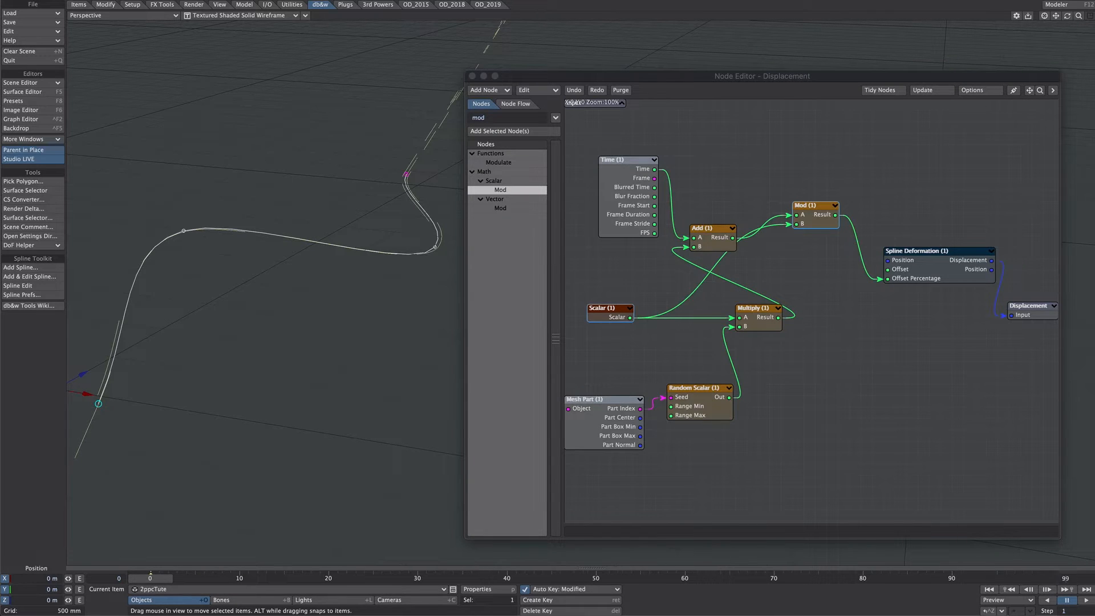
left_click(1085, 600)
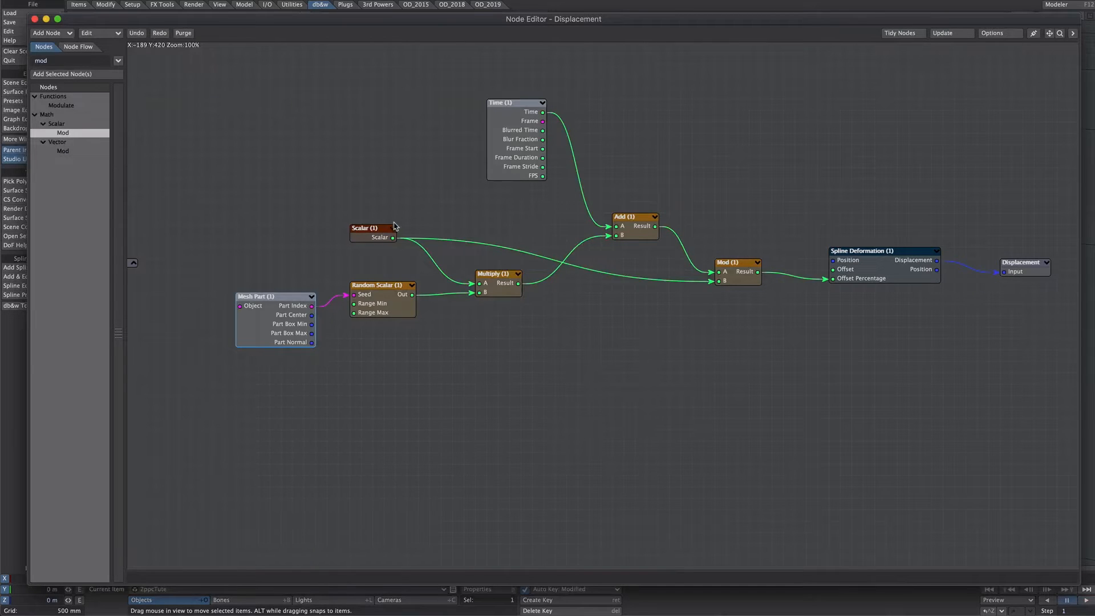
Check the Scalar node's value and the Random Scalar node's minimum and maximum range
double_click(381, 240)
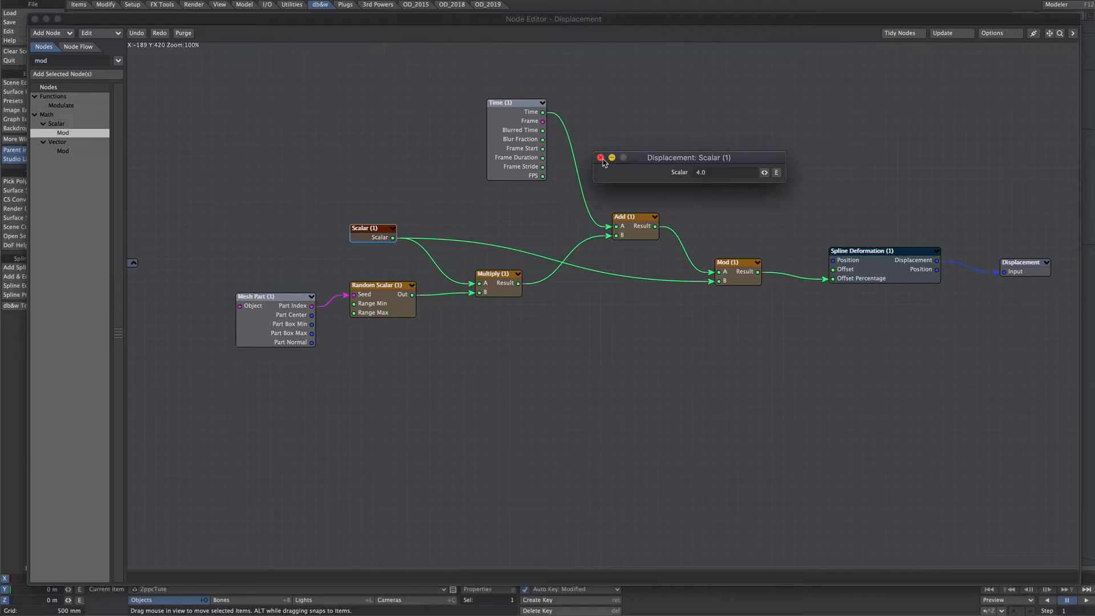
left_click(600, 158)
double_click(386, 301)
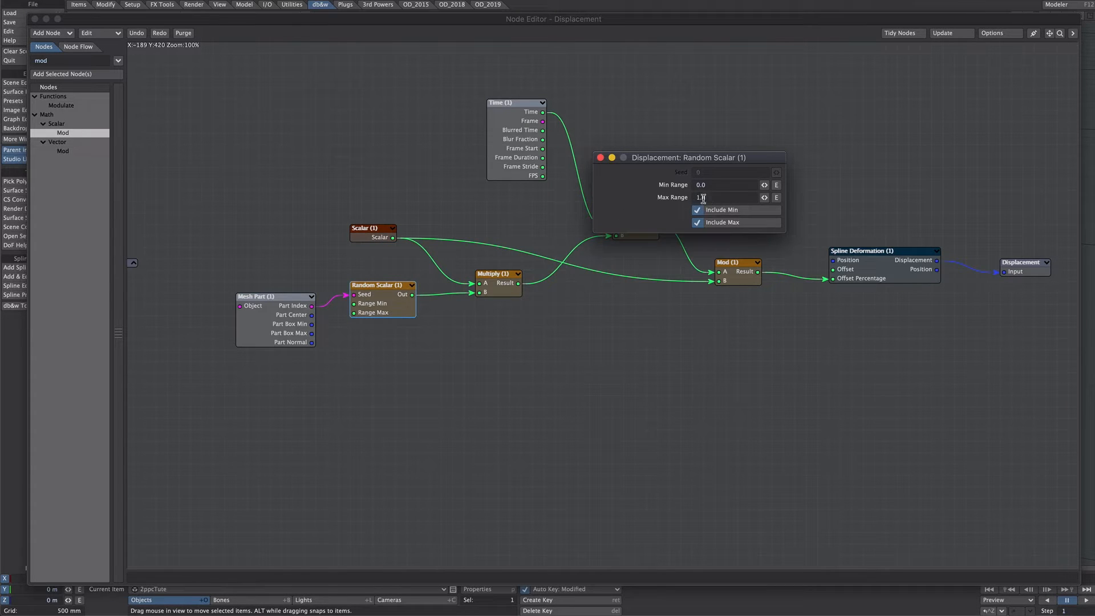
left_click(600, 157)
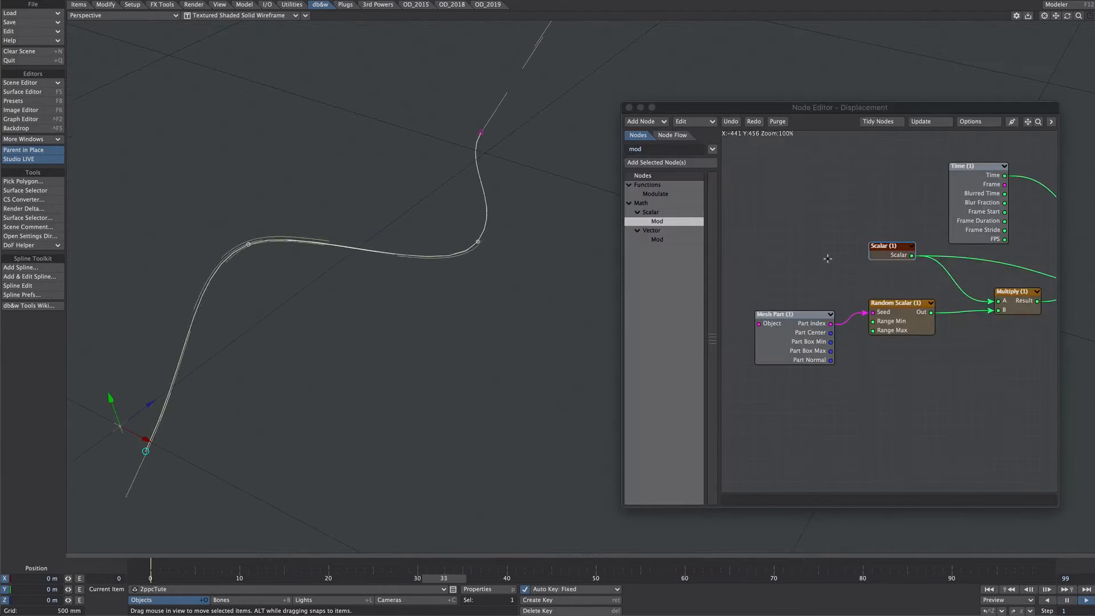
Try values of 2 and 1 in the constant Scalar node while the animation plays
double_click(884, 254)
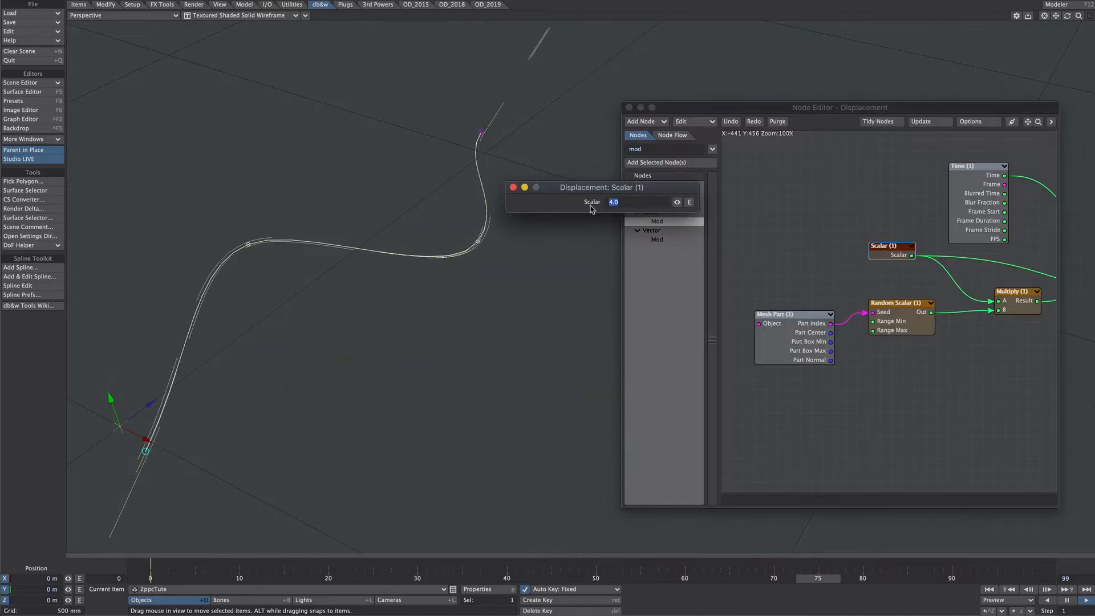
double_click(627, 202)
type("2")
key("Return")
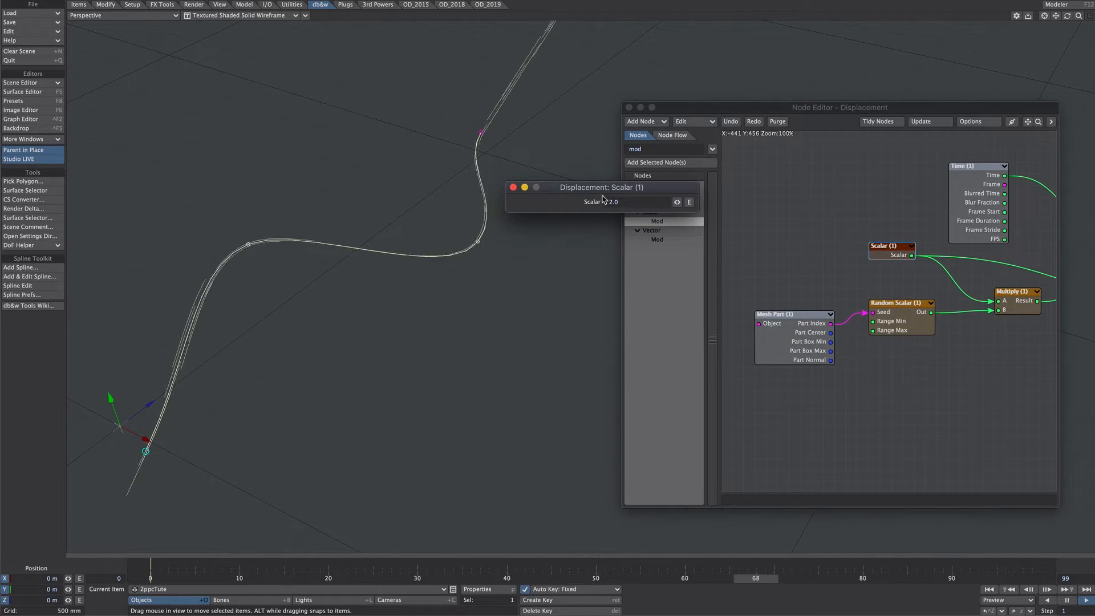
double_click(628, 202)
type("1")
key("Return")
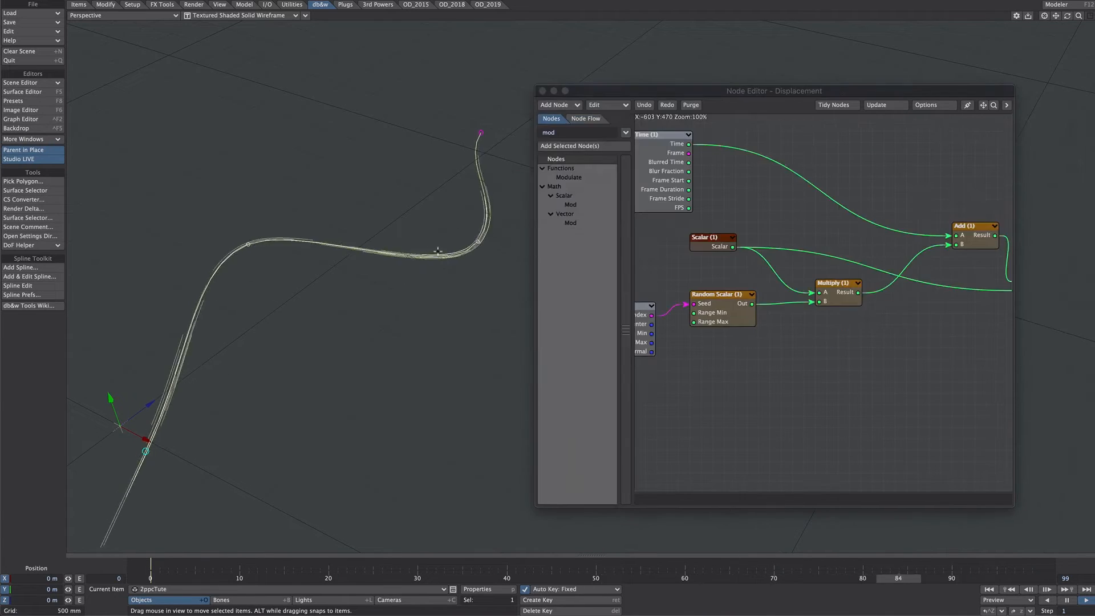
Insert a scalar Multiply node between Time and the Add node's A input, with its B value set to 0.5
left_click(539, 150)
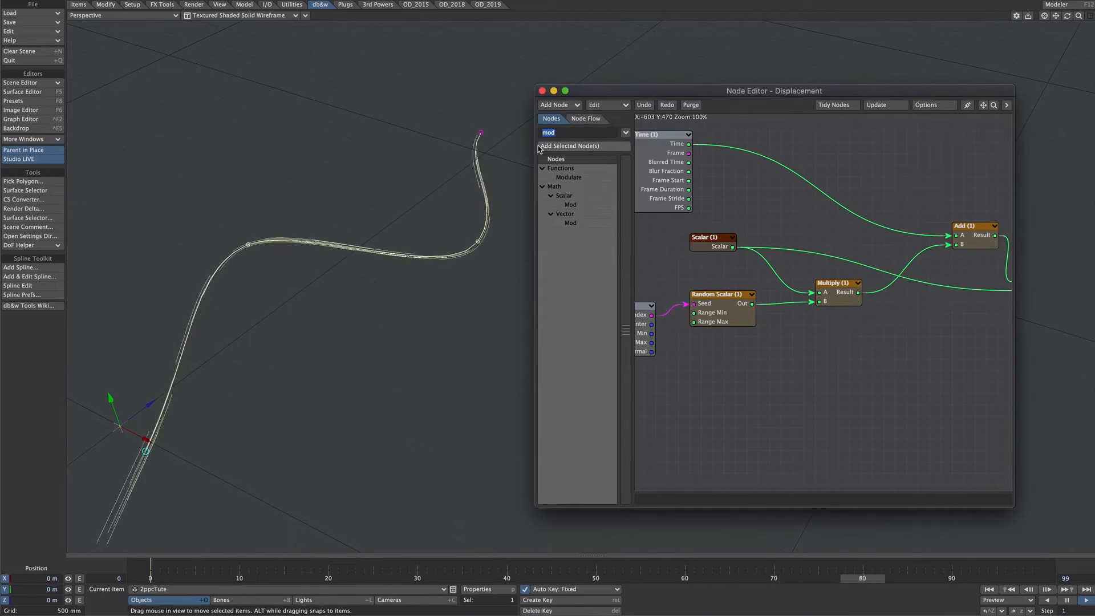
type("mul")
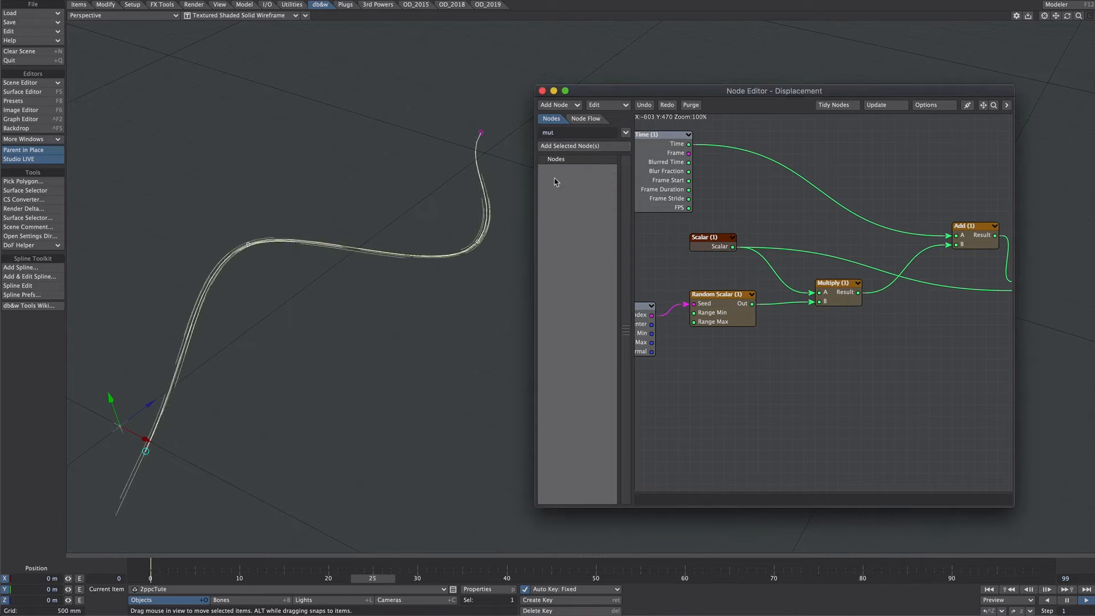
left_click_drag(824, 292, 770, 147)
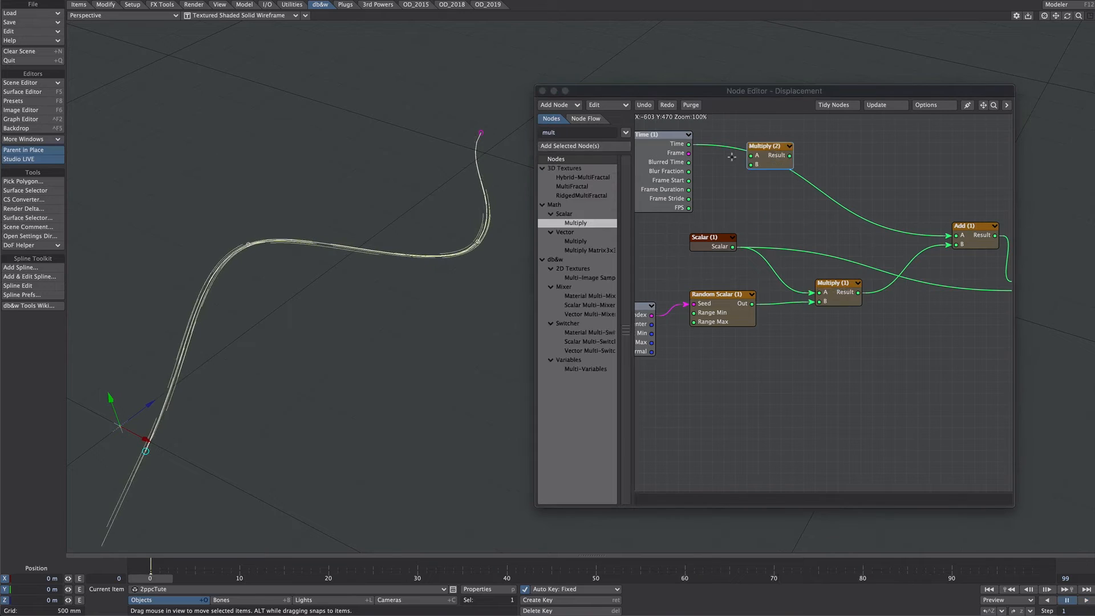
left_click_drag(689, 145, 956, 235)
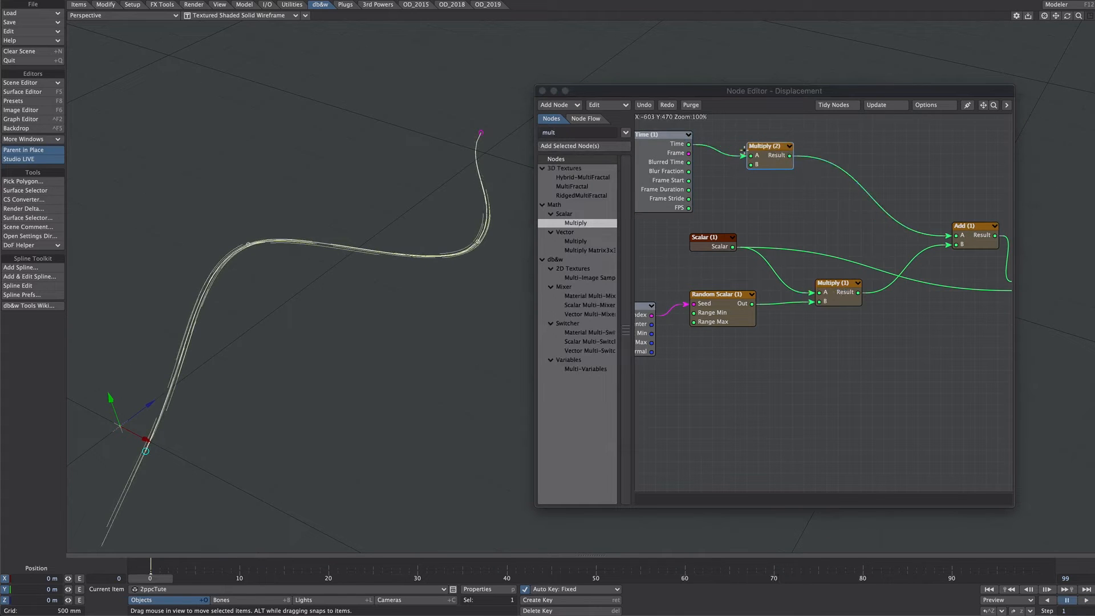
double_click(761, 158)
left_click(746, 284)
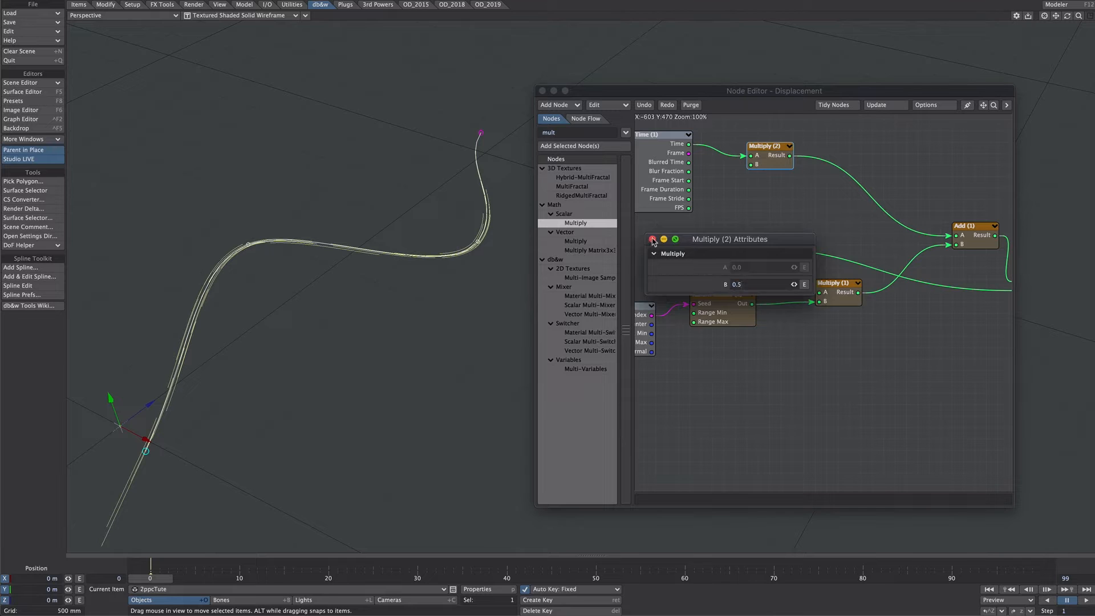
left_click(653, 239)
Check the Scalar and Multiply (2) values, and set the timeline's last frame to 49
double_click(700, 241)
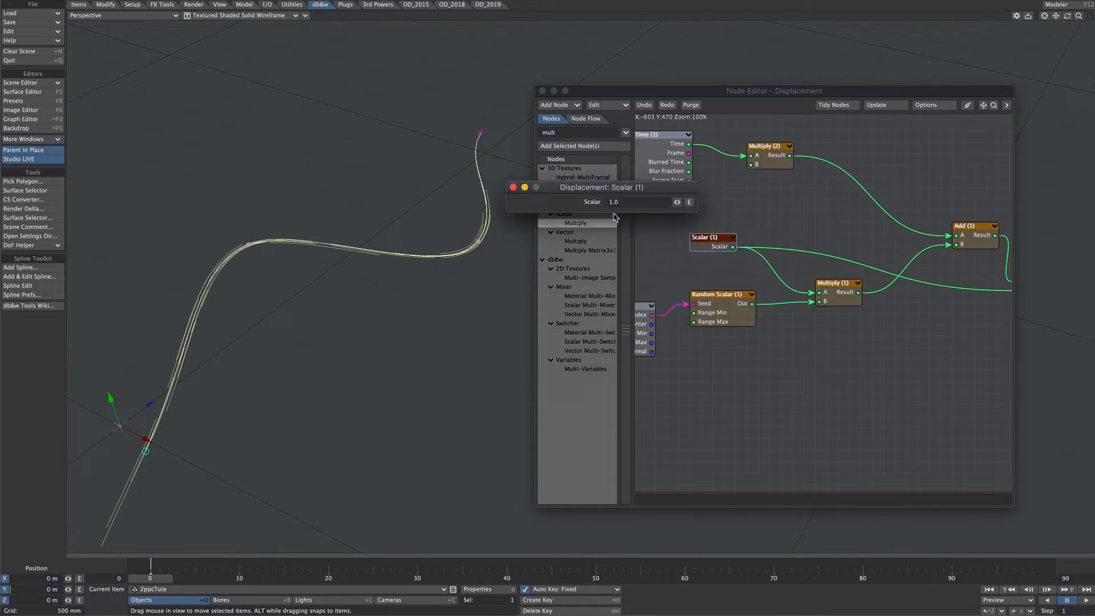
left_click(513, 188)
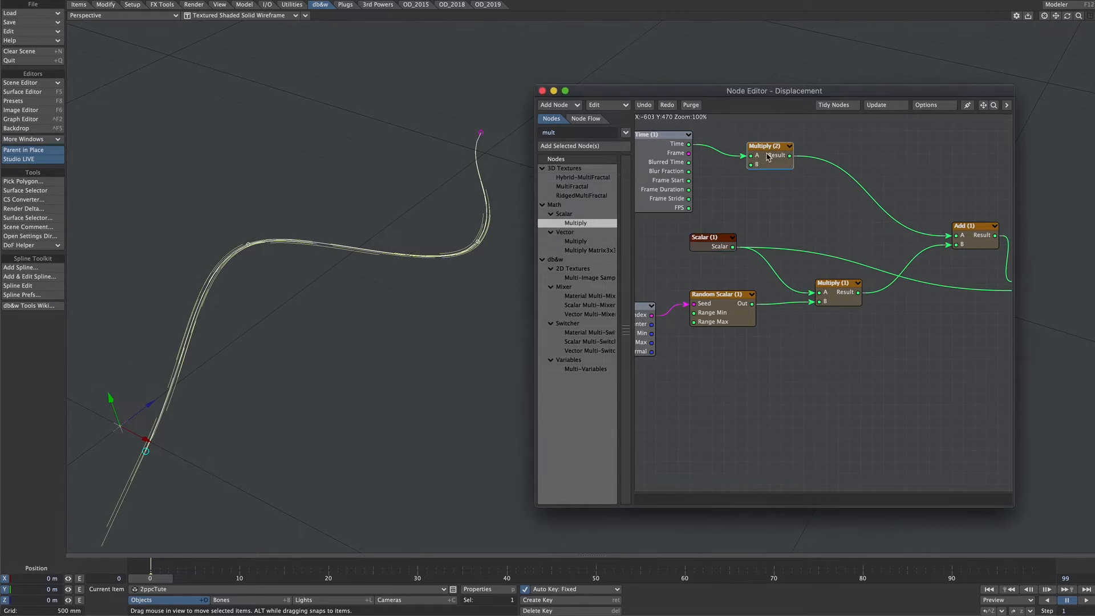
double_click(762, 156)
left_click(652, 239)
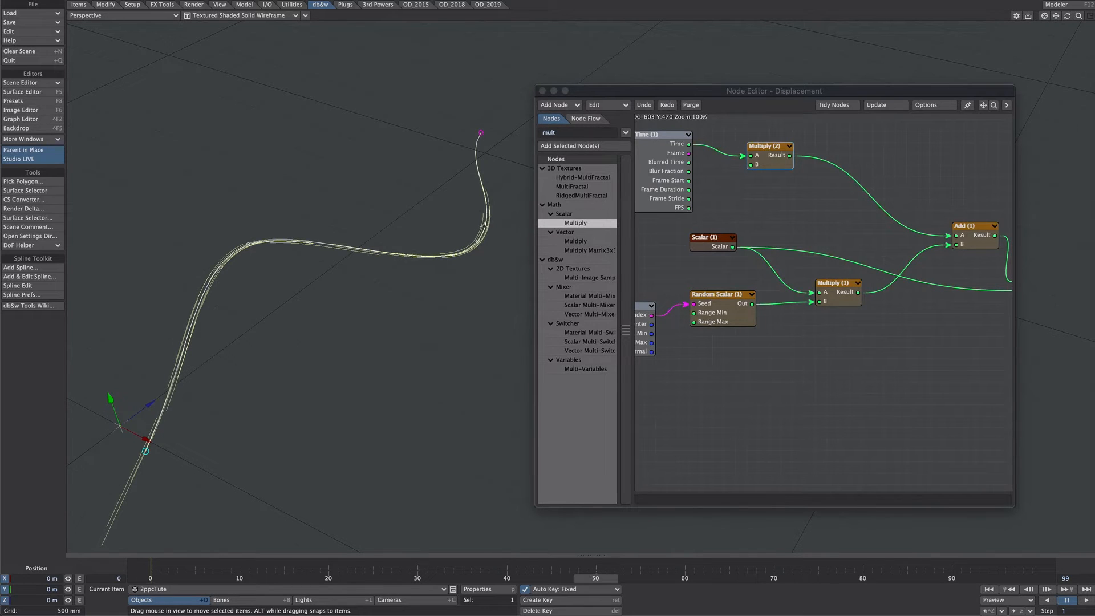
left_click(989, 590)
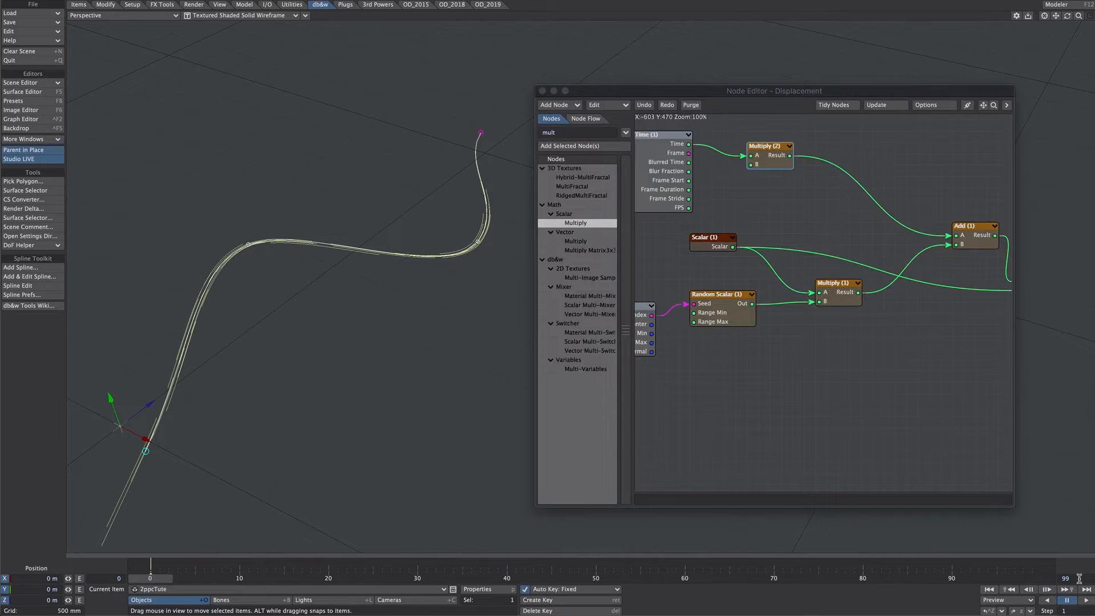
left_click_drag(1079, 579, 1049, 578)
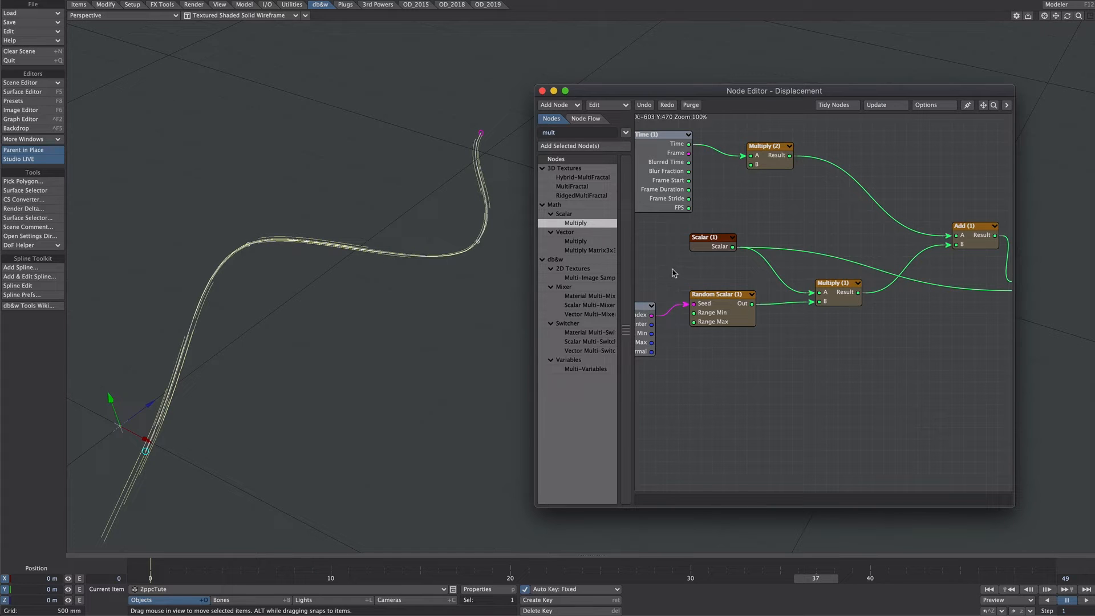
Set the constant Scalar node's value to 4
double_click(707, 249)
left_click(621, 202)
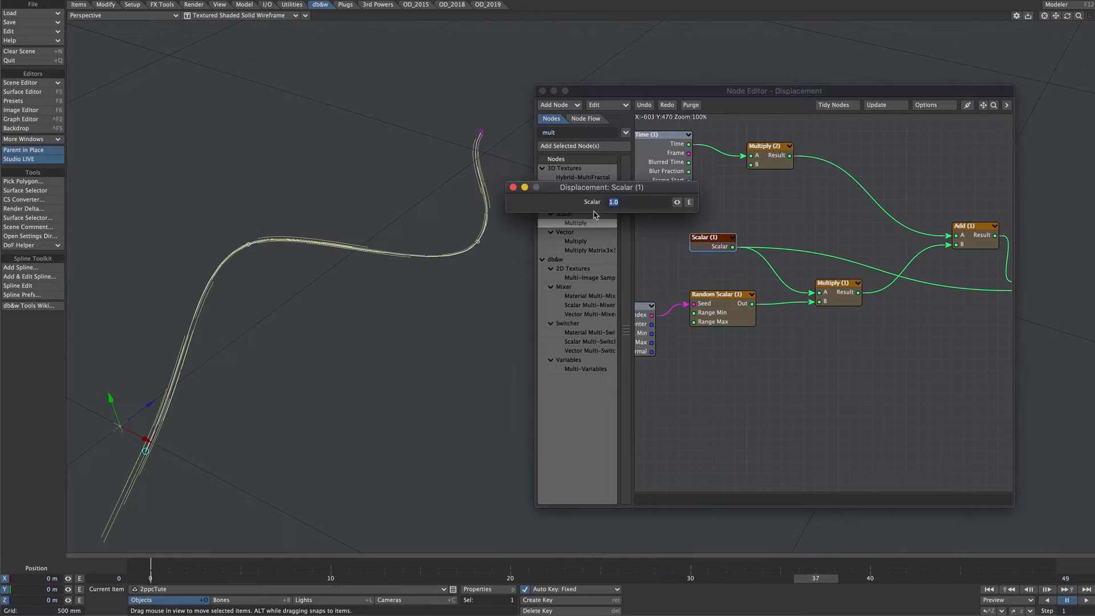
type("4")
key("Return")
left_click(514, 188)
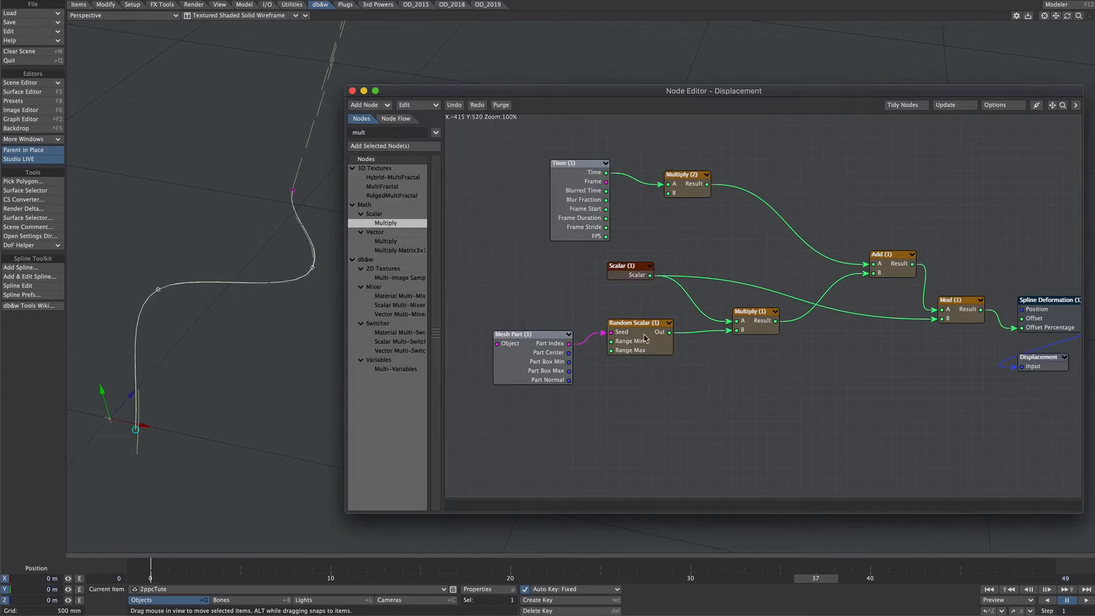
Duplicate the Random Scalar node, seed it with Part Index, connect its Out to Multiply (2) B, and play the animation
left_click(646, 349)
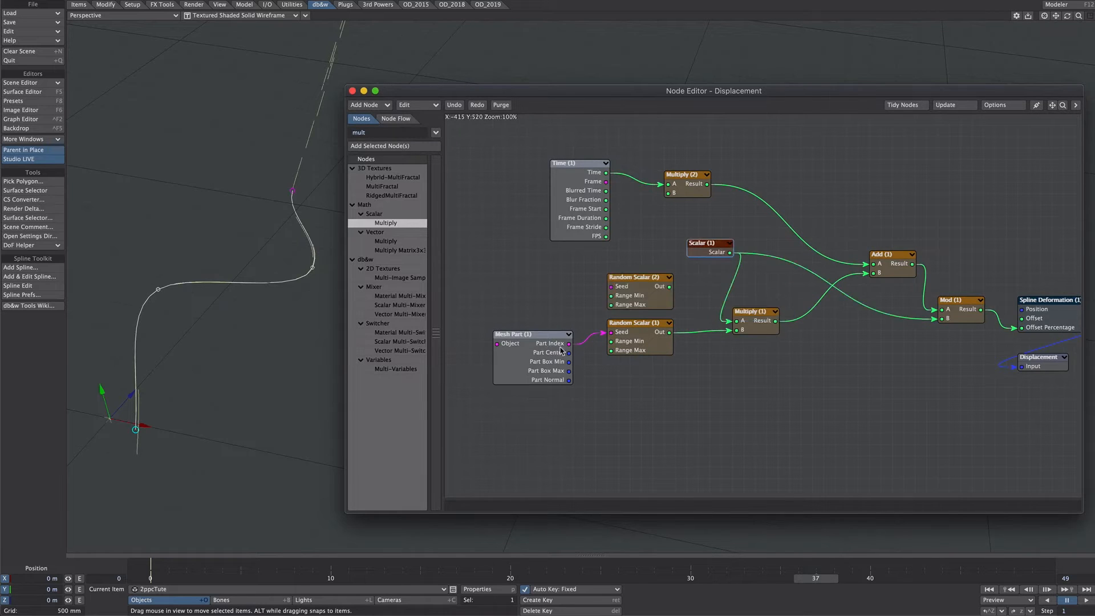
left_click(562, 349)
mouse_move(568, 343)
left_mouse_down()
mouse_move(611, 287)
mouse_move(617, 225)
mouse_move(668, 194)
left_mouse_up()
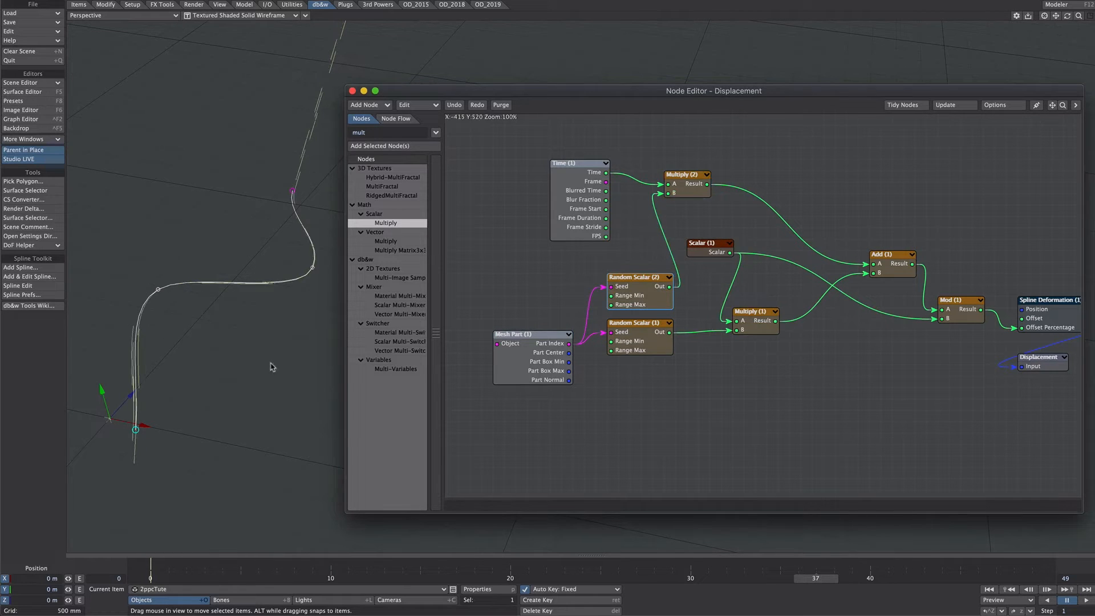
left_click(1085, 600)
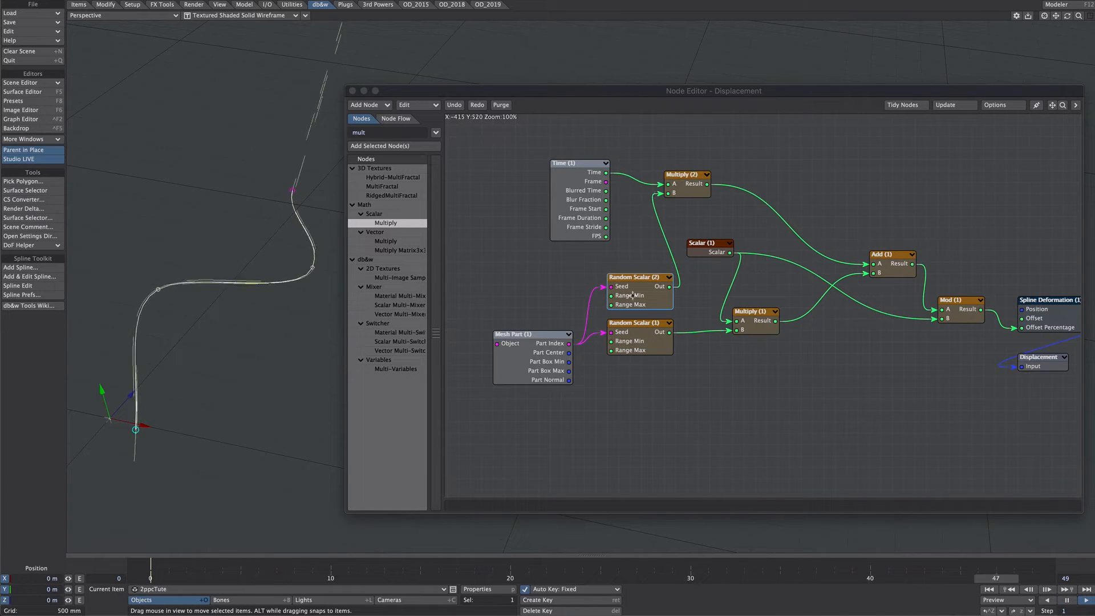
Set Random Scalar (2)'s Min Range to 0.4 and Max Range to 0.8
double_click(634, 279)
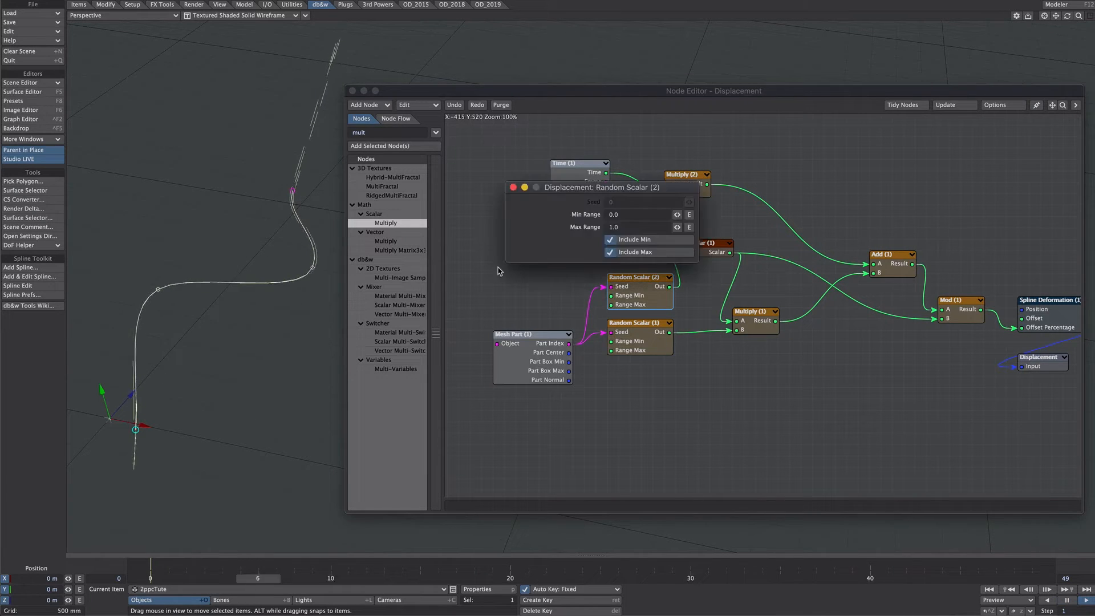
left_click(610, 215)
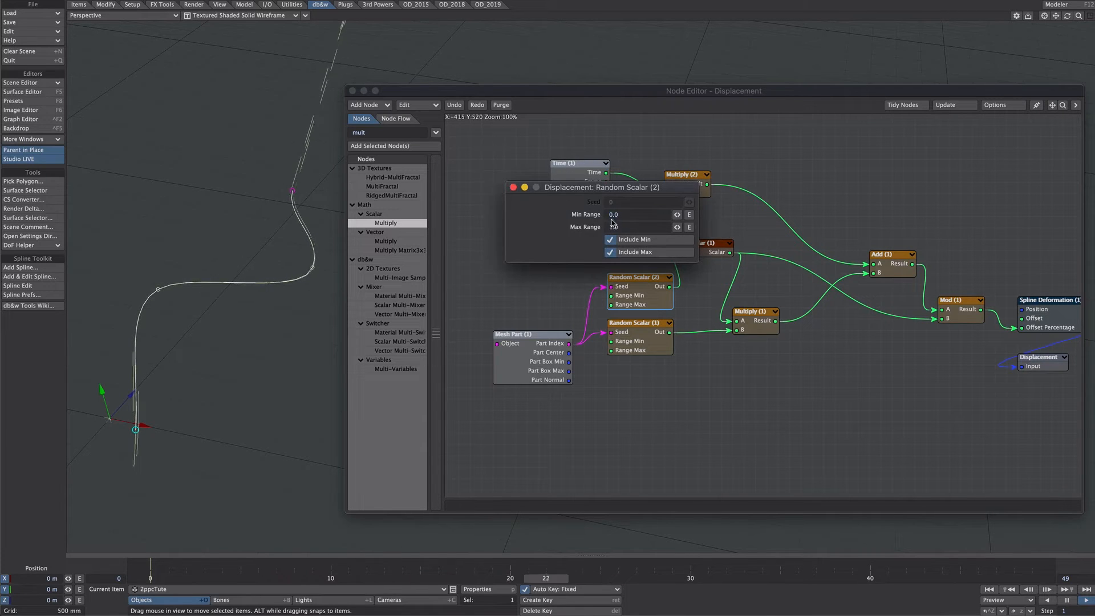
type("0.5")
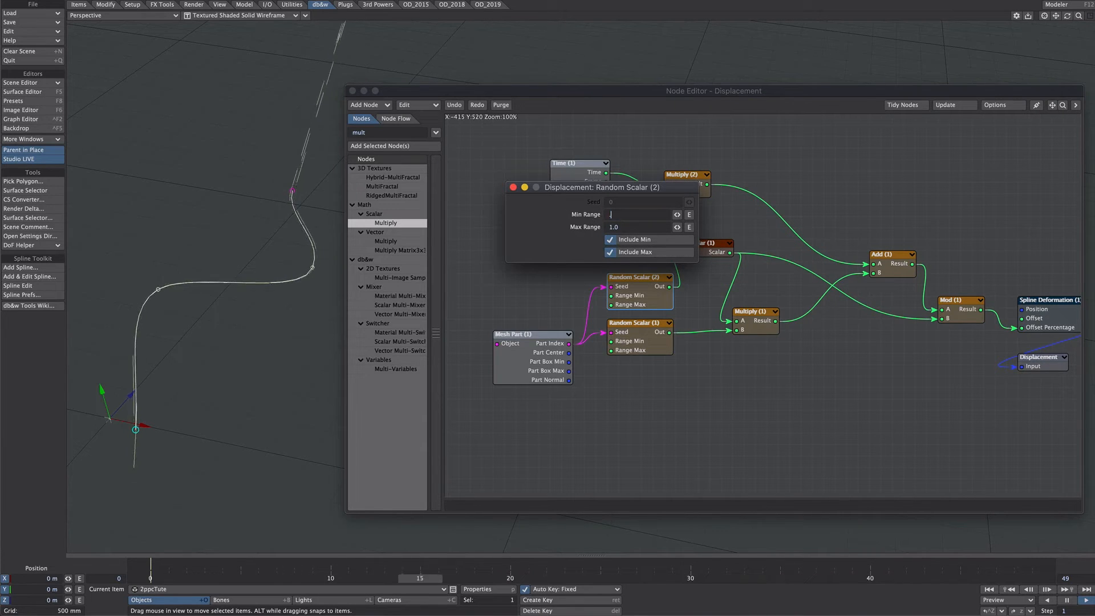
key("Tab")
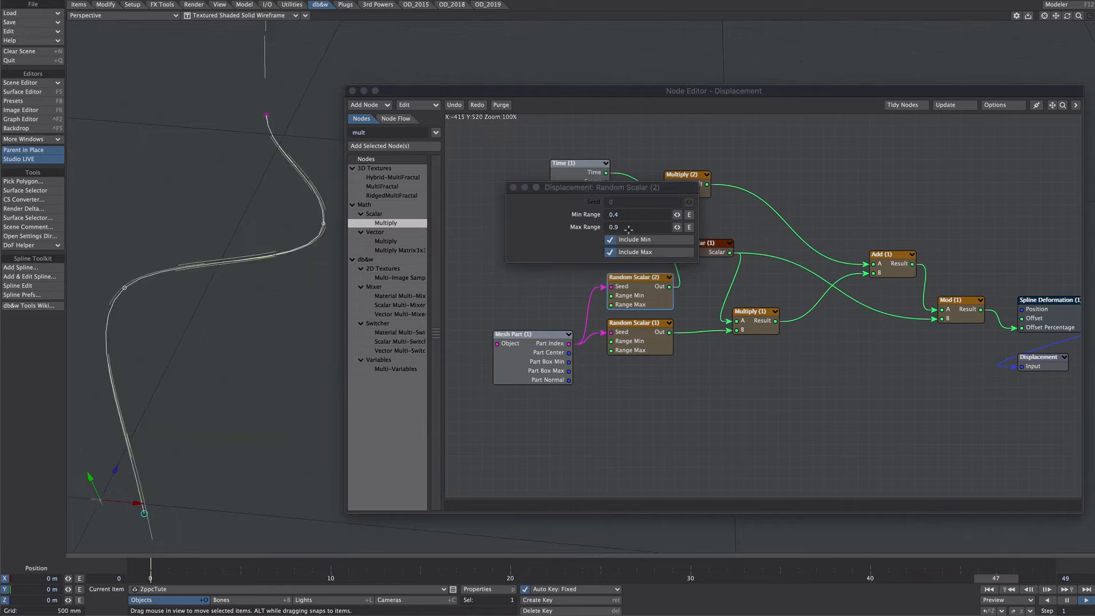
left_click(627, 228)
type(".8")
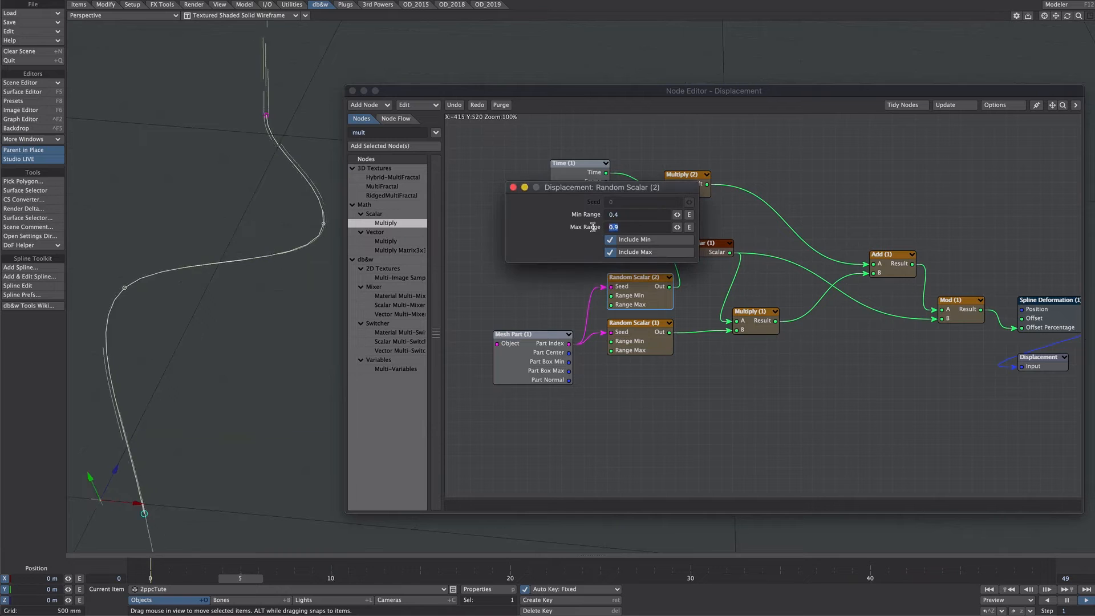
key("Return")
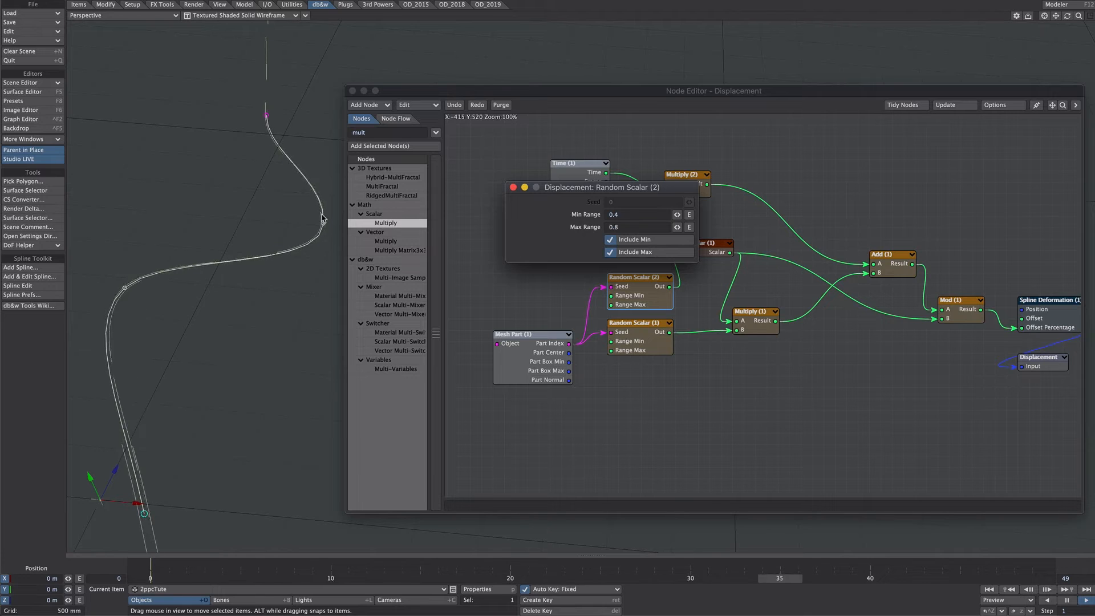
left_click(713, 249)
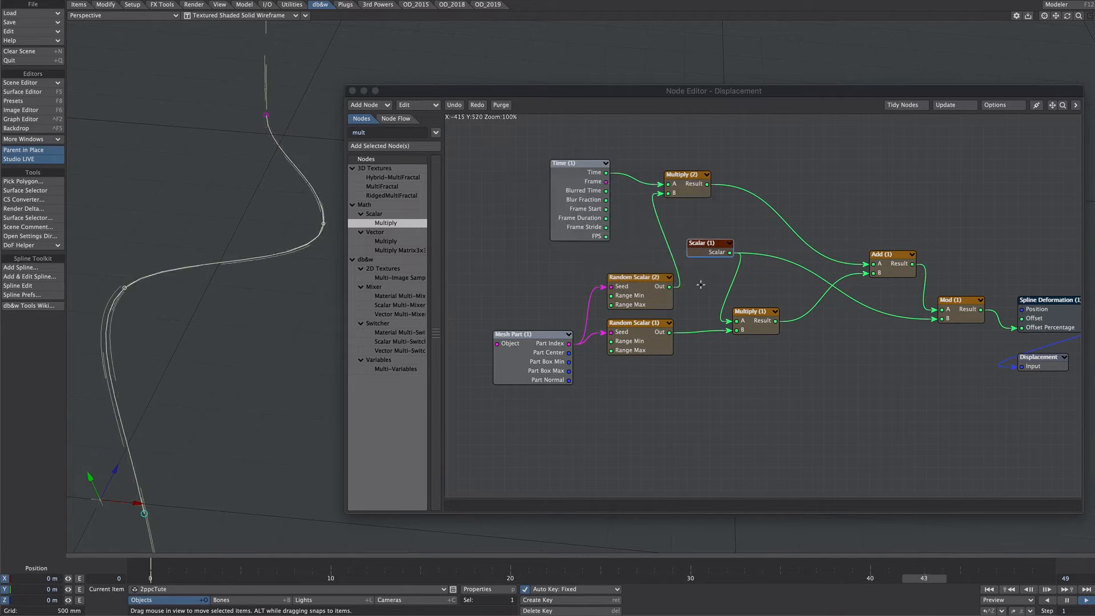
Set the constant Scalar node's value to 2 and check how the strands travel along the spline
double_click(712, 250)
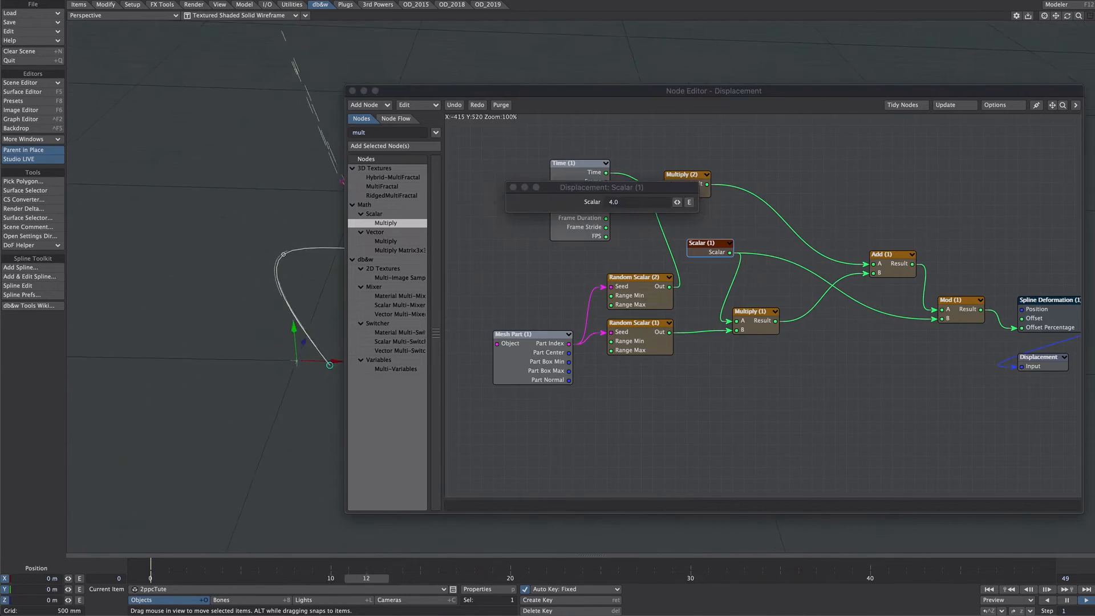
left_click_drag(297, 439, 243, 430, "alt")
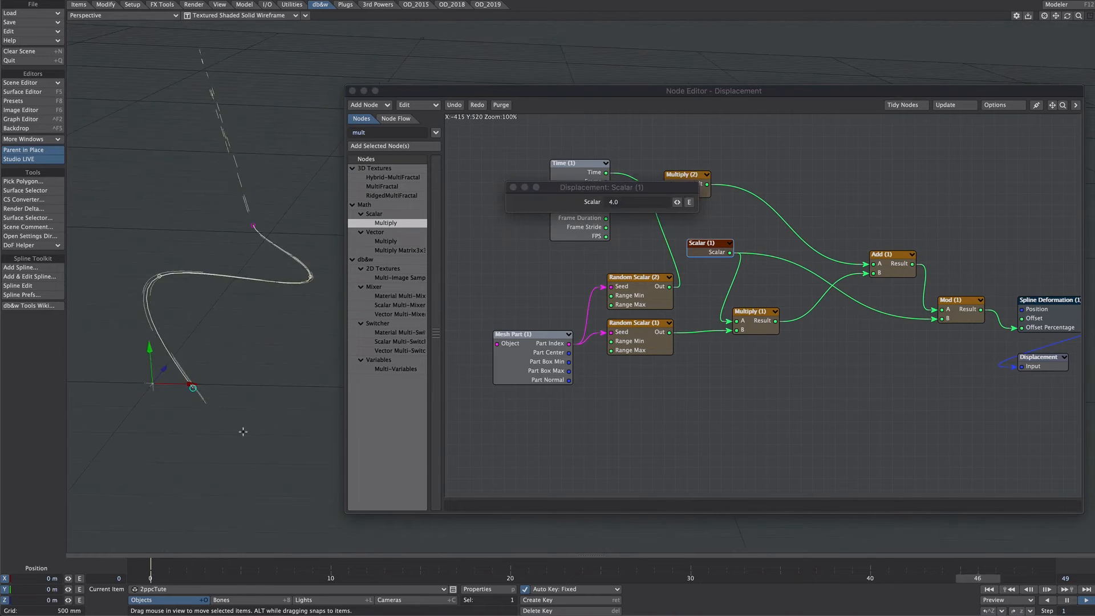
left_click(627, 202)
type("2")
key("Return")
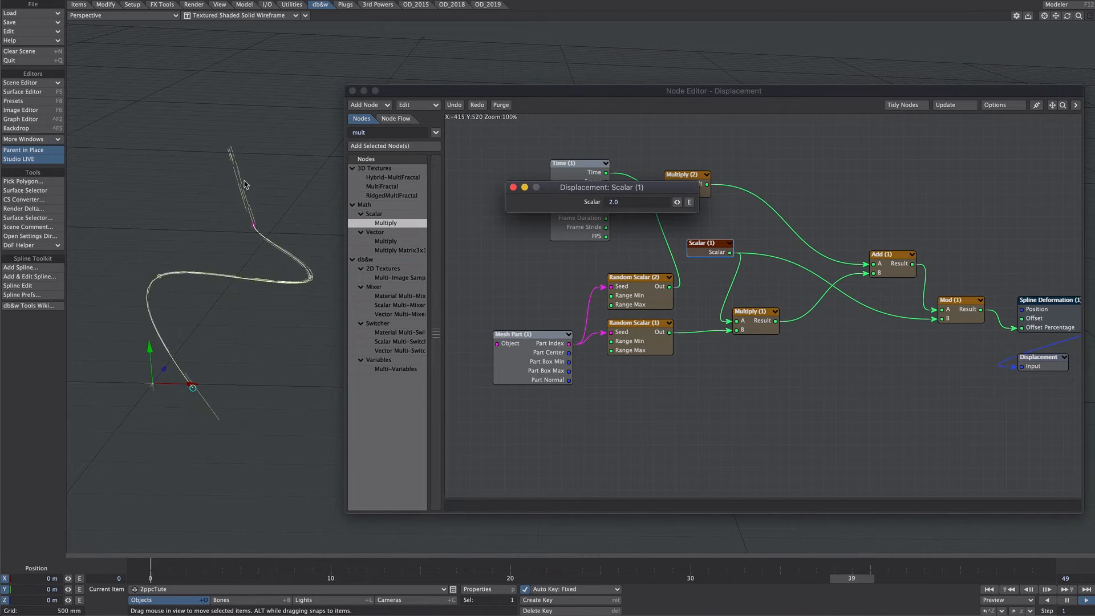
left_click_drag(269, 255, 271, 302, "alt")
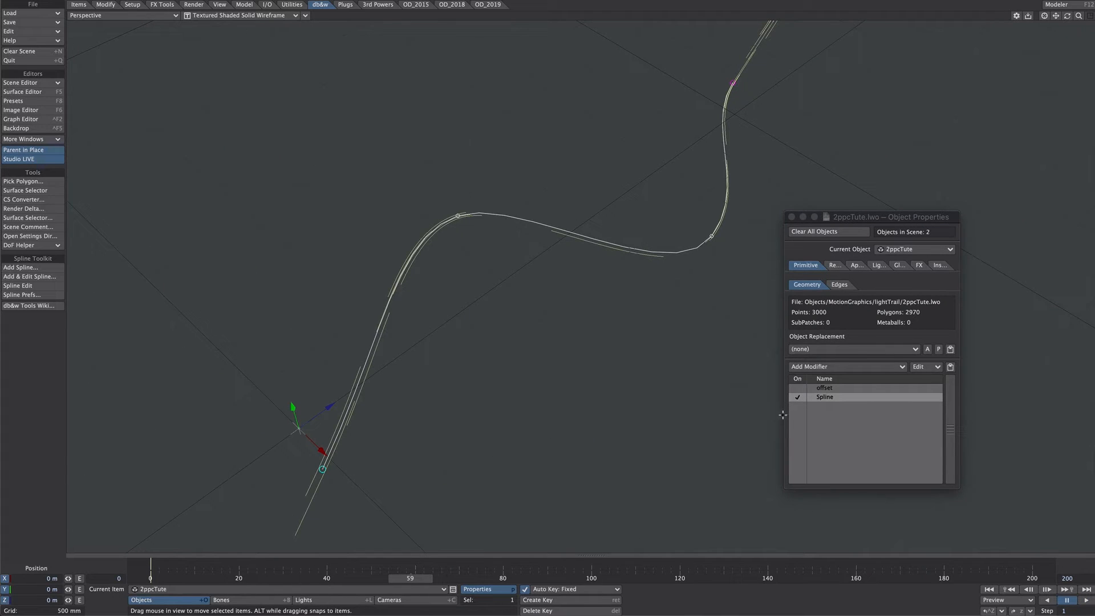
Disable the Spline modifier on the 2ppcTute object and add a bone with the default name
left_click(797, 398)
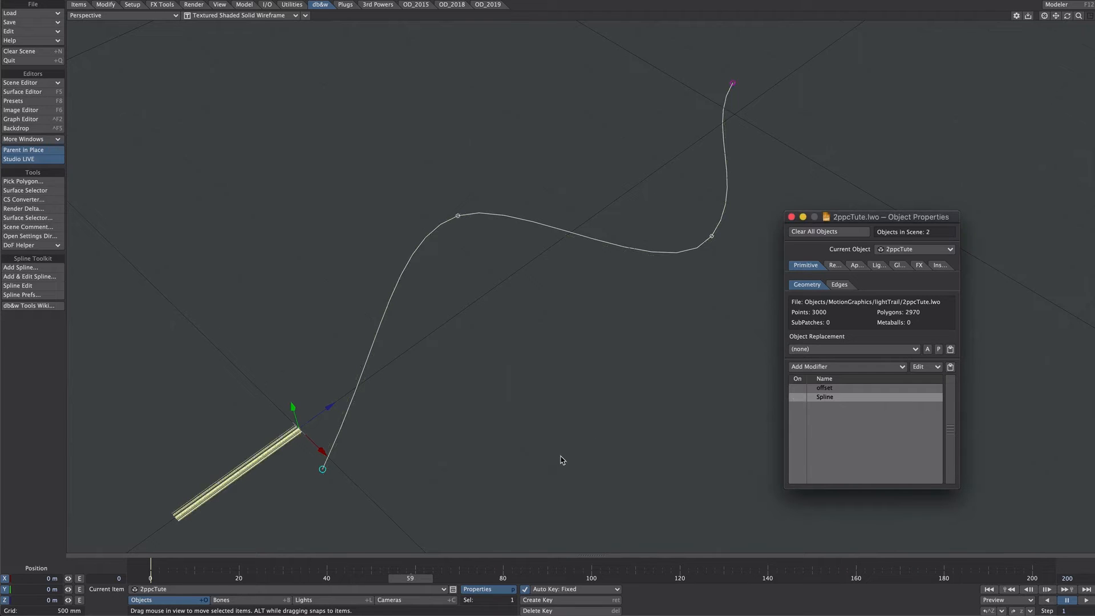
key("=")
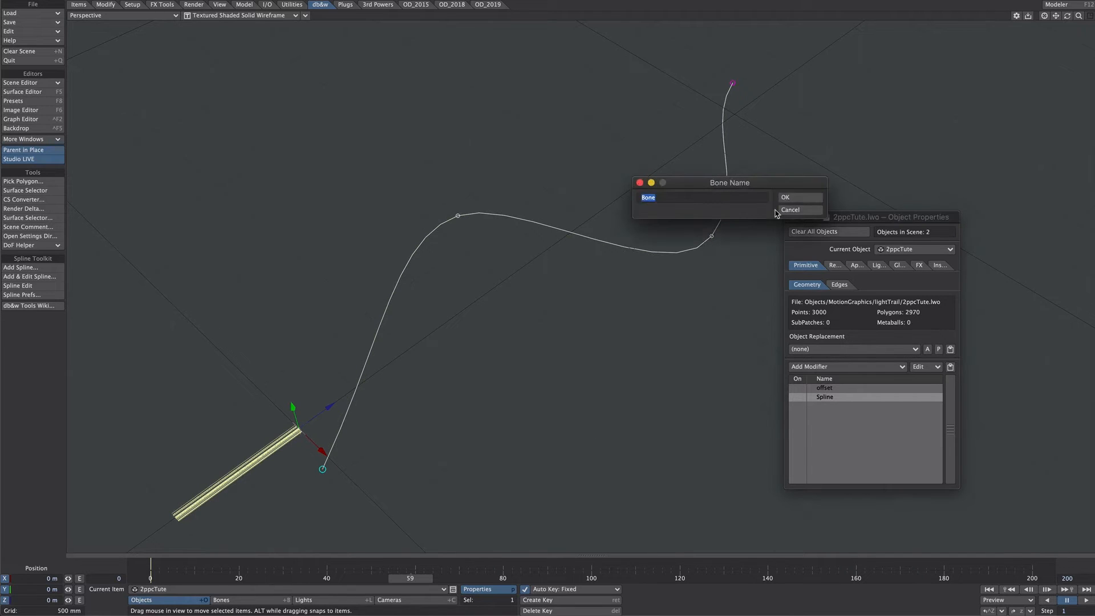
left_click(790, 197)
left_click(821, 366)
left_click(824, 382)
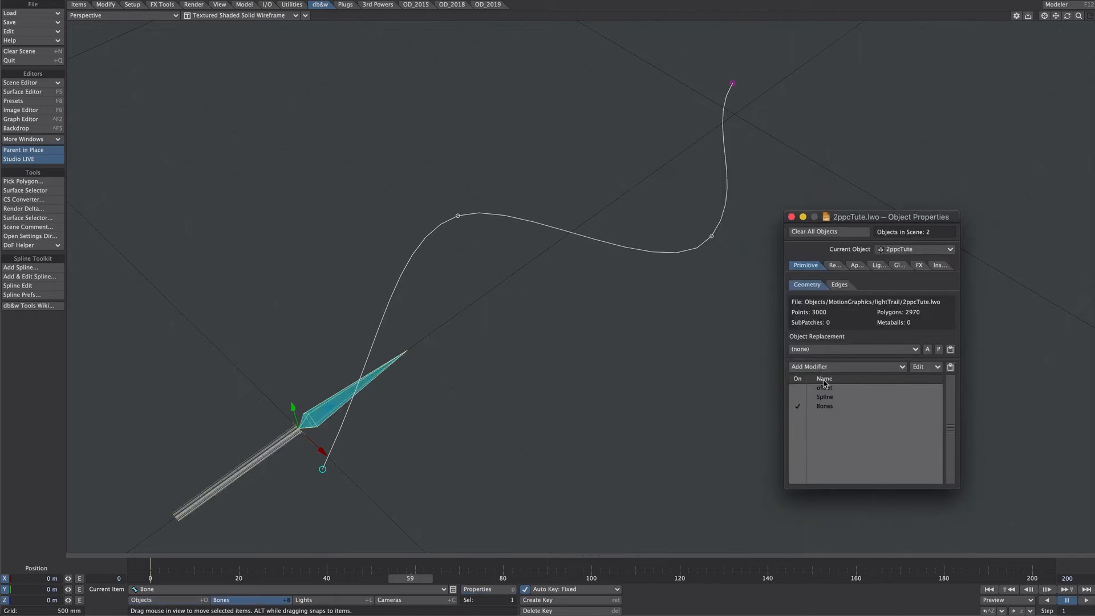
Stretch the bone to about 2.151 in X and move the Bones modifier above offset in the modifier order
key("h")
left_click_drag(322, 451, 372, 472)
left_click_drag(827, 409, 797, 386)
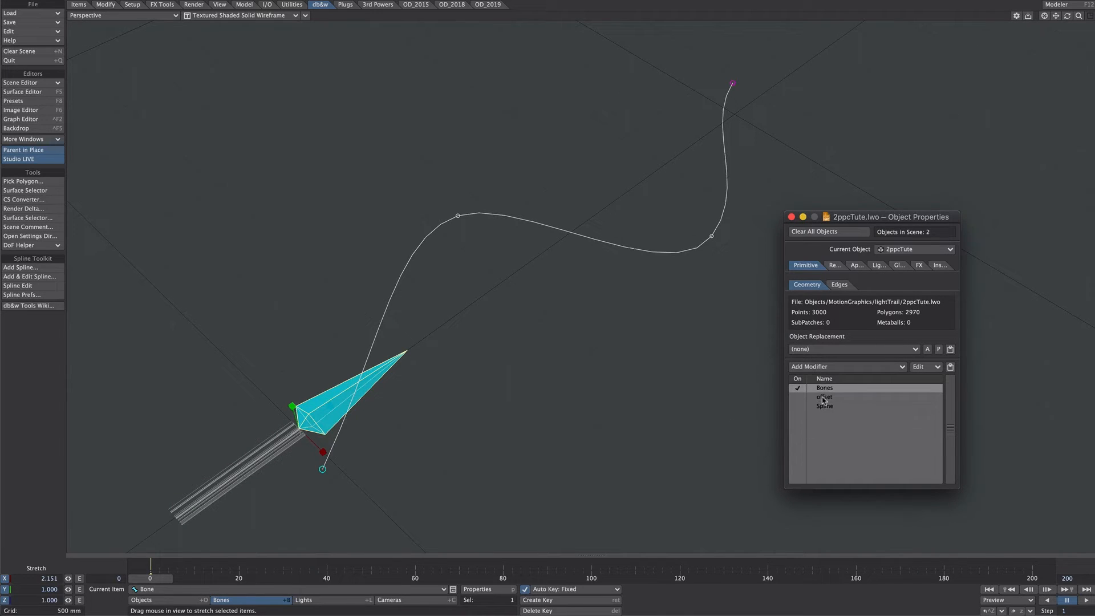
Try the offset modifier without Bones, and switch to having only the Bones and Spline modifiers enabled
left_click(799, 399)
left_click(800, 390)
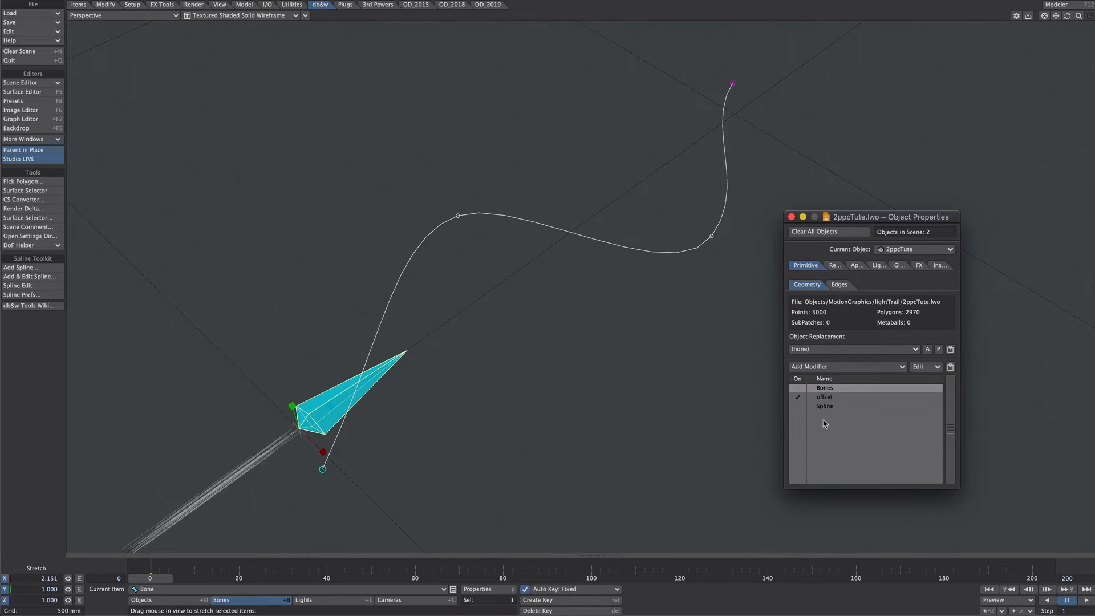
left_click(798, 398)
left_click(798, 388)
left_click(800, 406)
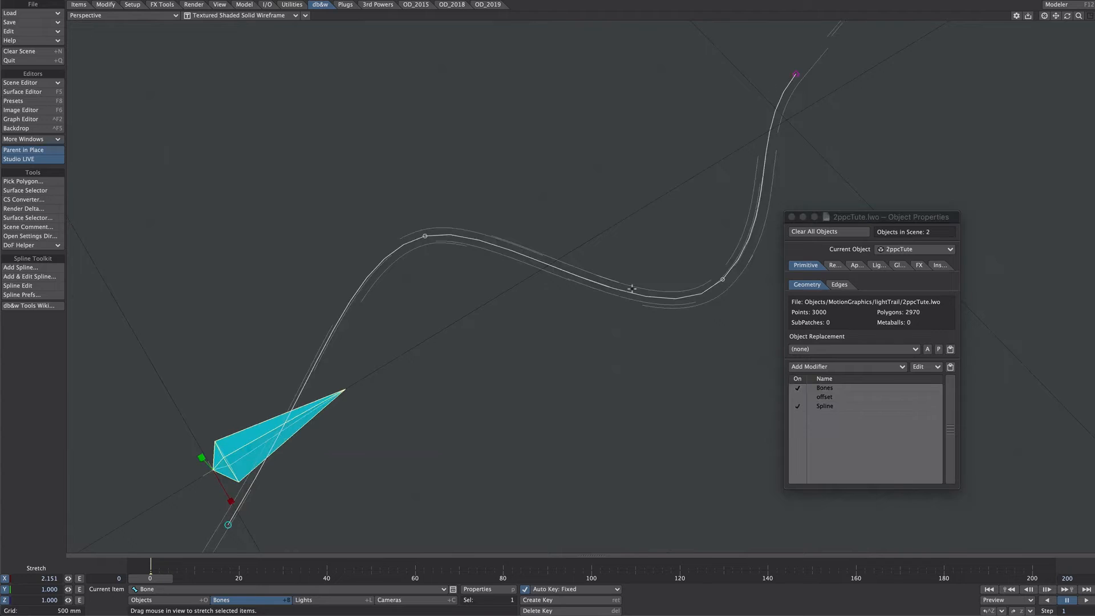
Adjust the bone's X stretch to about 3.315 to spread the strands, and hide the bone
left_click_drag(631, 289, 401, 326)
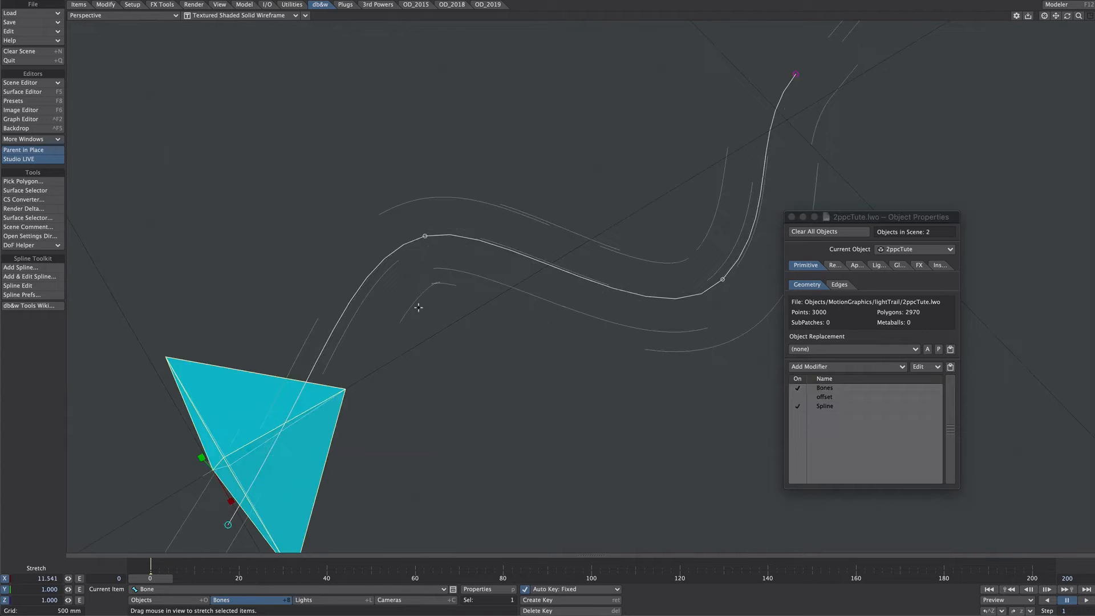
mouse_move(233, 503)
left_mouse_down()
mouse_move(222, 490)
mouse_move(231, 500)
mouse_move(216, 499)
left_mouse_up()
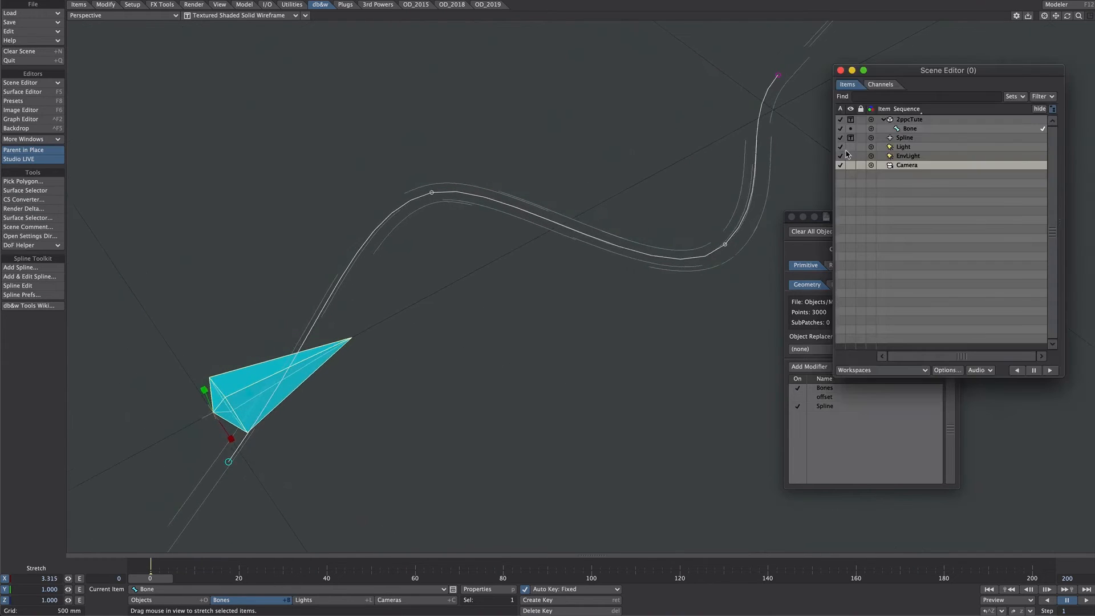
left_click(850, 129)
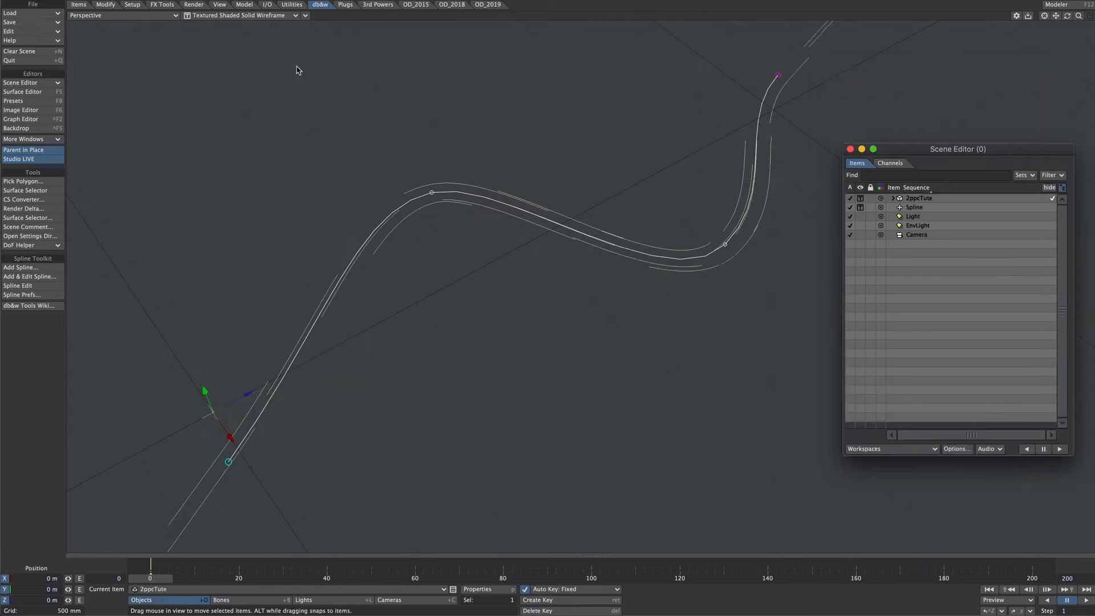
Switch the perspective viewport to VPR rendering and turn off Studio LIVE
left_click(234, 18)
left_click(226, 36)
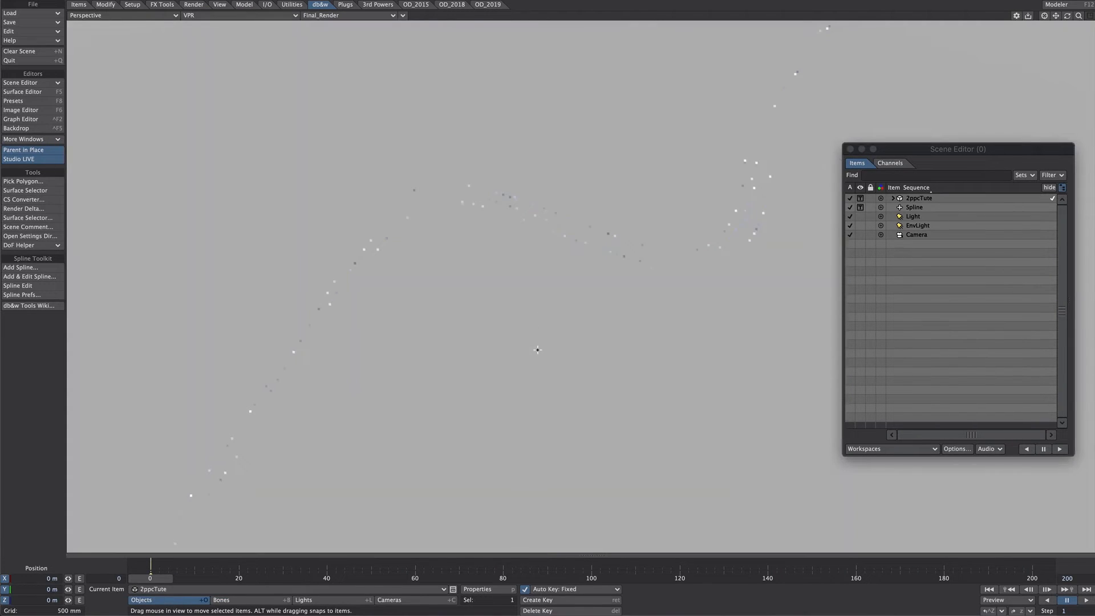
left_click(43, 161)
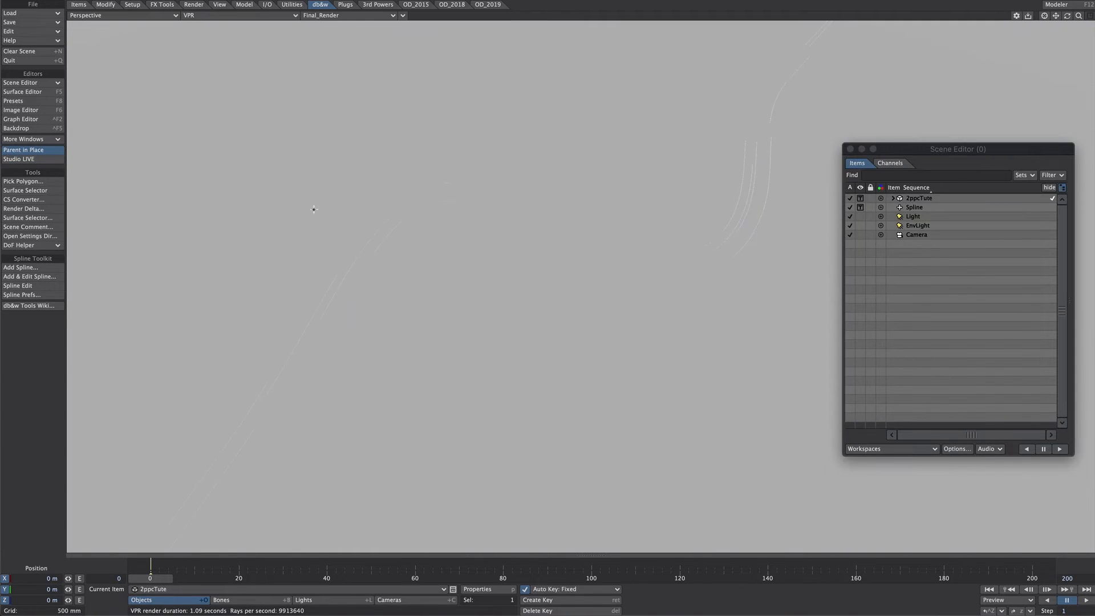
Set the 2ppcTute object's Particle/Line Thickness to -0.05 meters in its edge properties
left_click(919, 199)
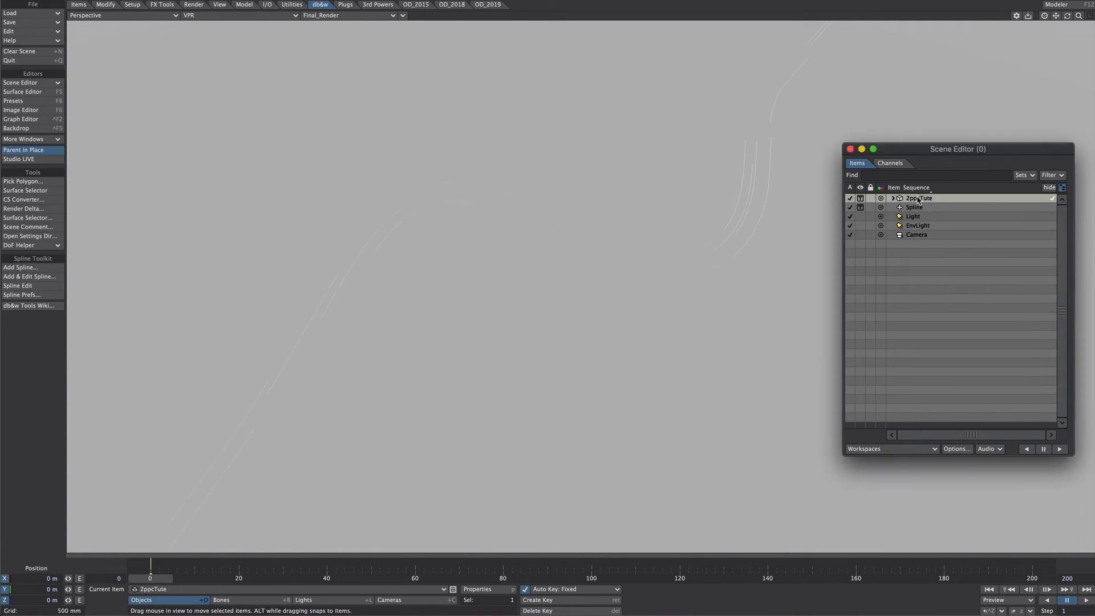
key("p")
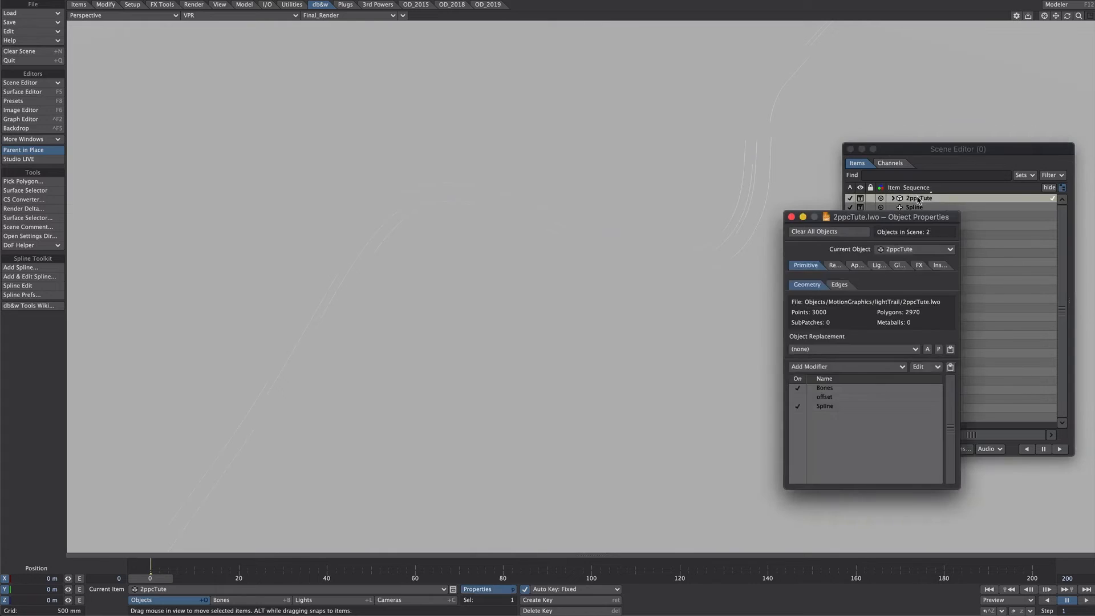
left_click(839, 284)
left_click(907, 301)
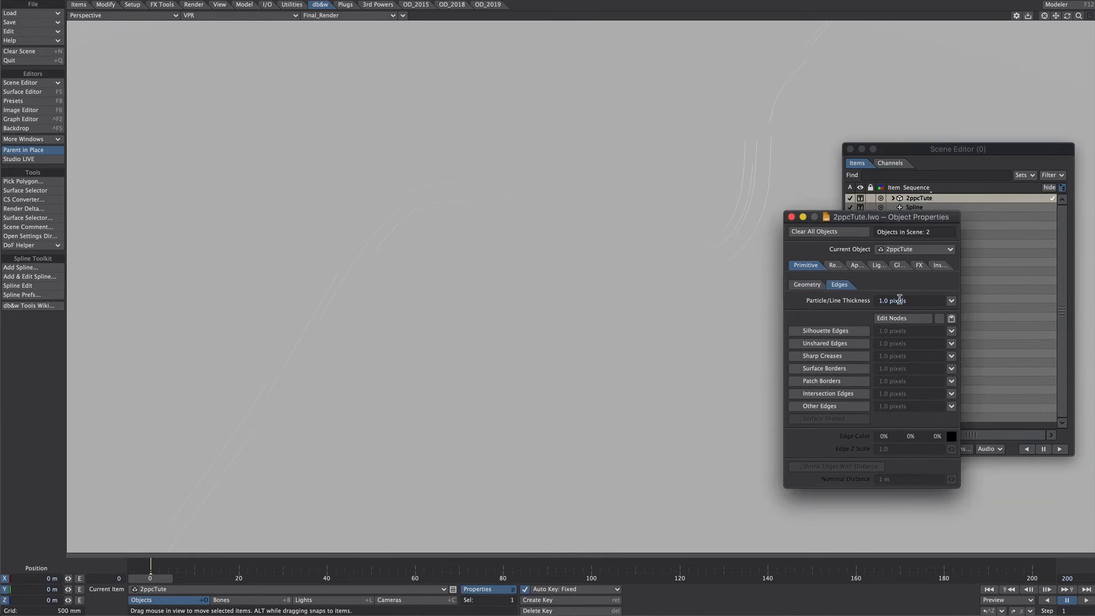
type("-0.1 meters")
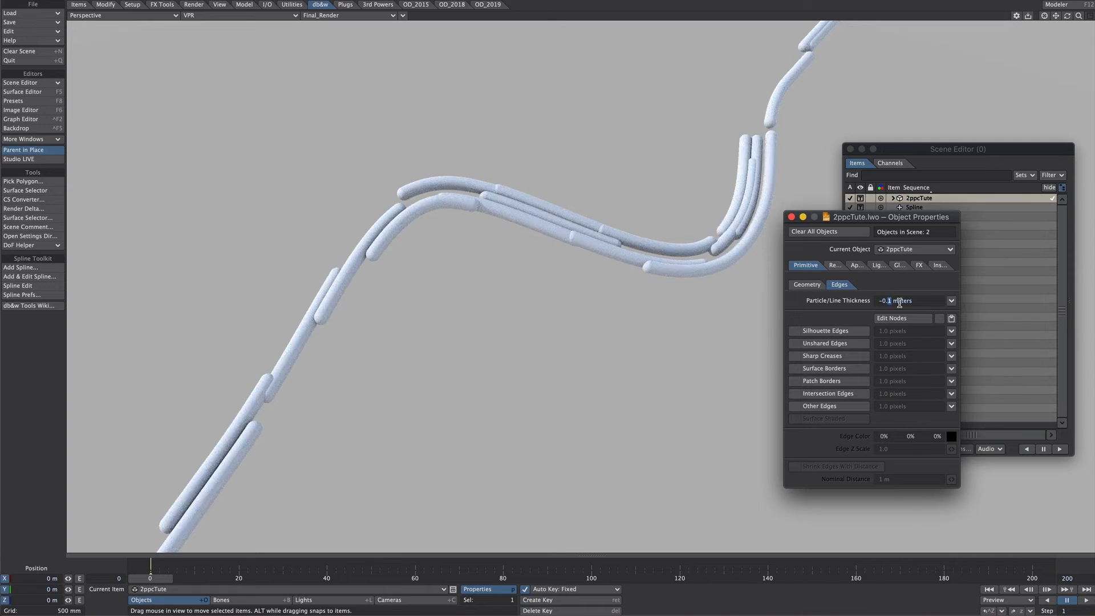
type("05")
key("Return")
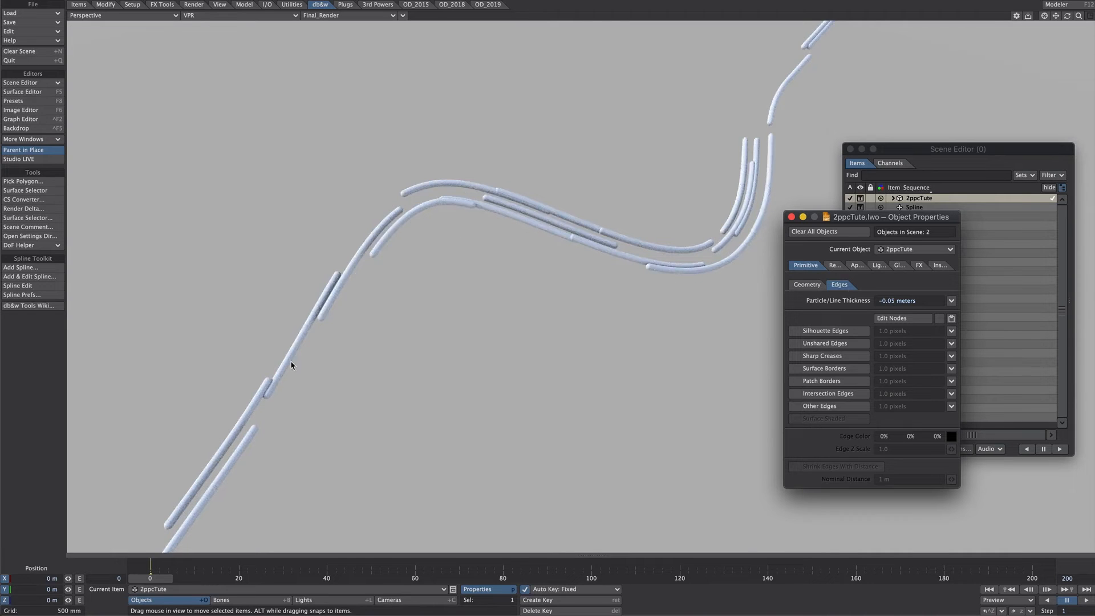
Enable the object's edge nodes and add Mesh Part and Random Scalar nodes, with Part Index feeding Seed
left_click(940, 318)
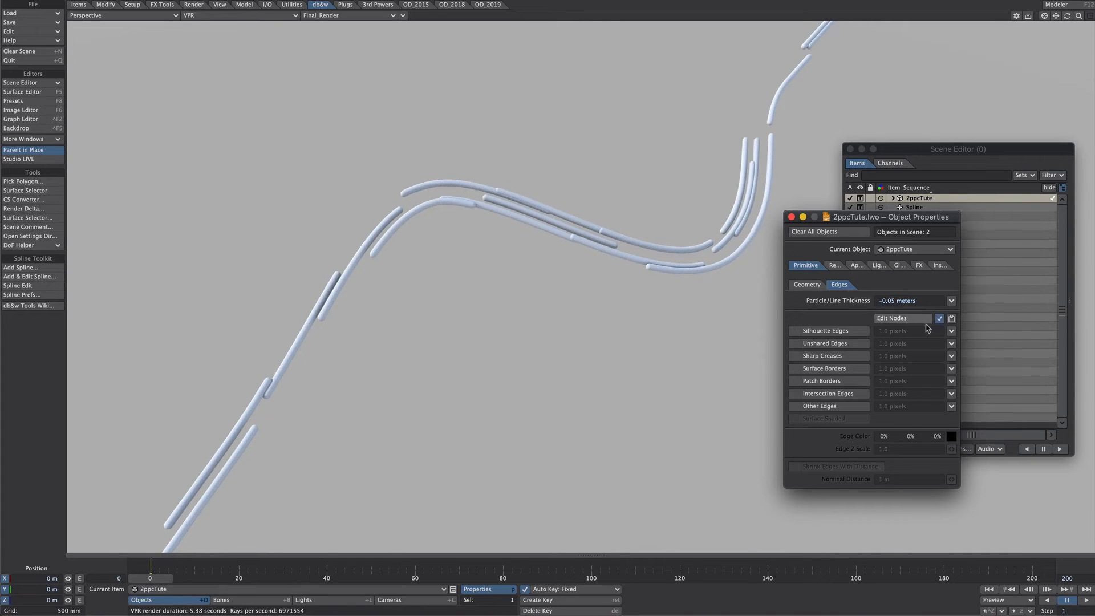
left_click(913, 319)
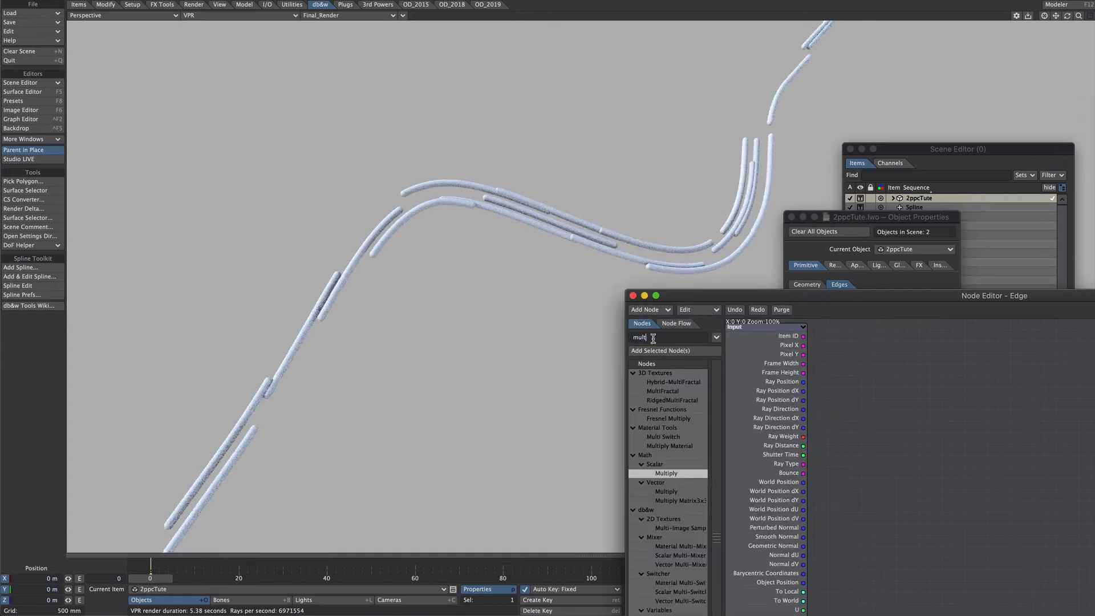
type("mesh")
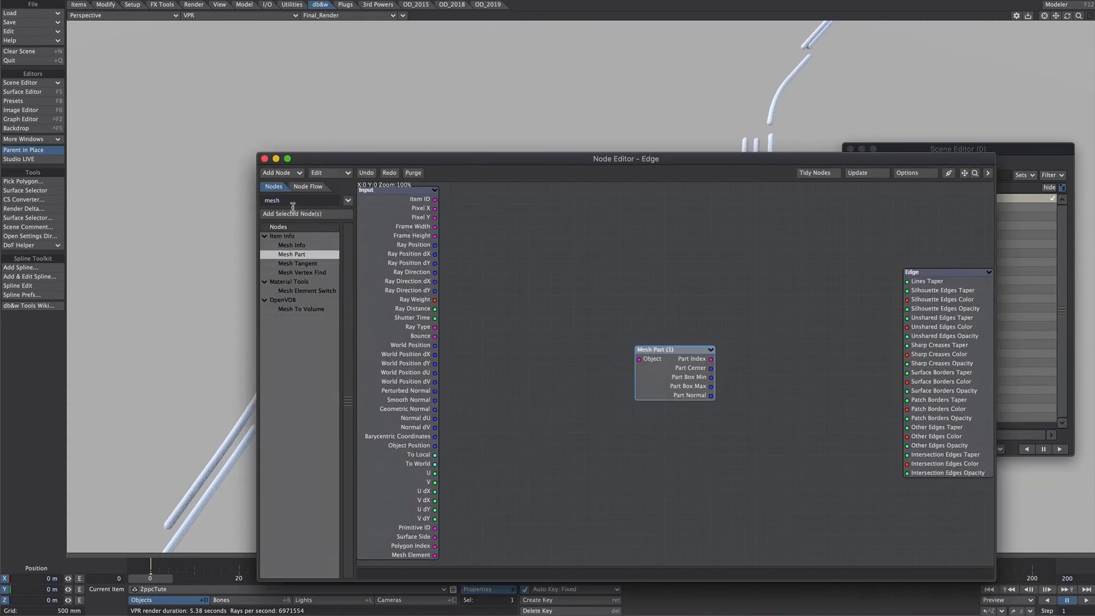
left_click_drag(285, 199, 235, 204)
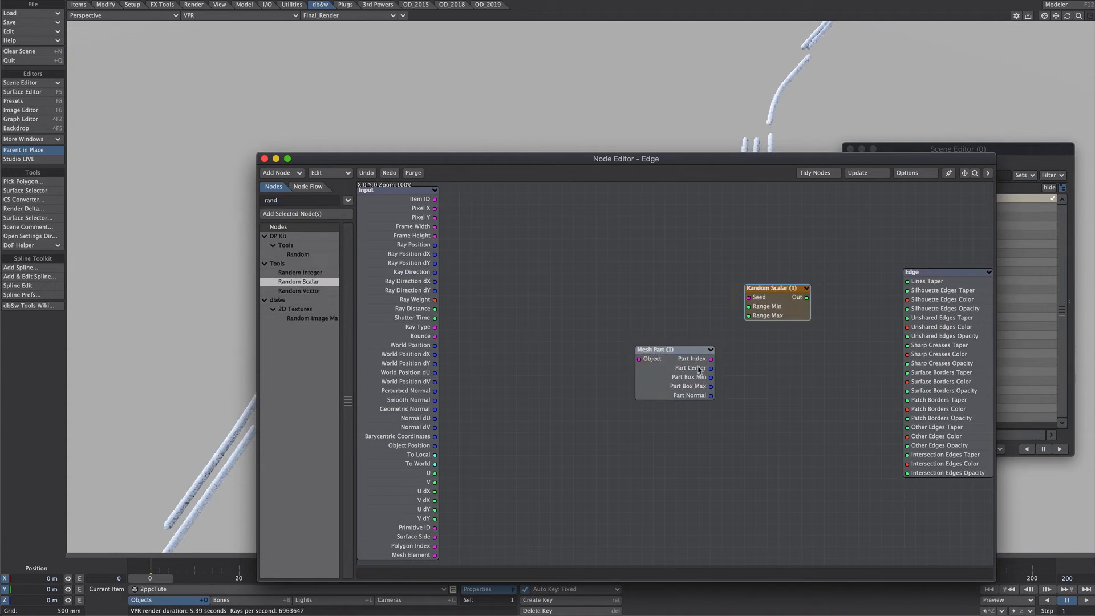
left_click_drag(700, 364, 748, 297)
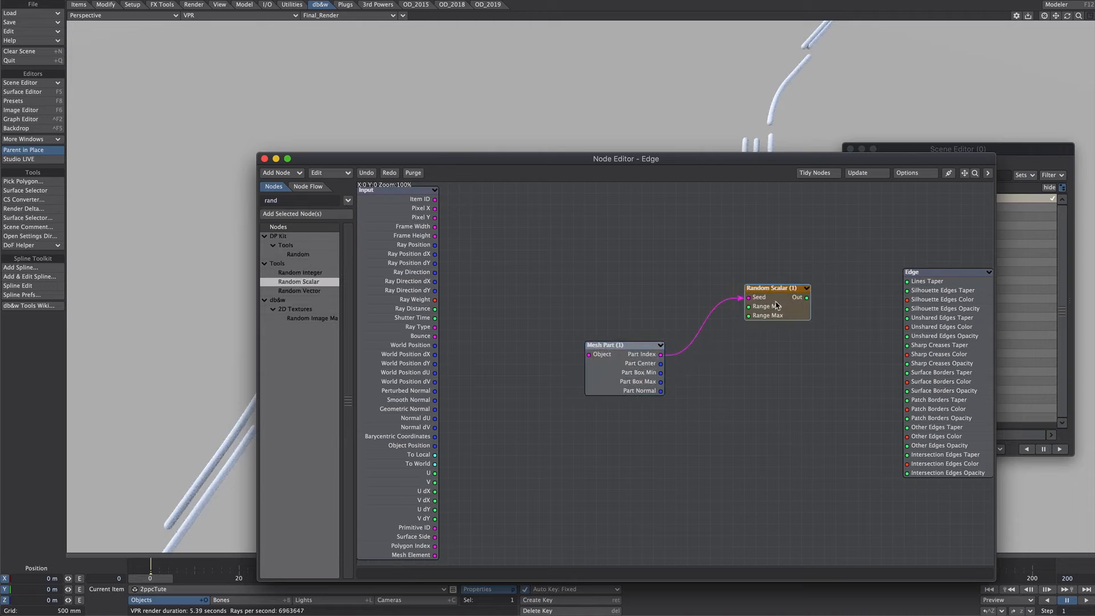
Drive Lines Taper with the Random Scalar, using Min Range 0.1, Include Min and Include Max, at a line thickness of -0.08 meters
double_click(776, 288)
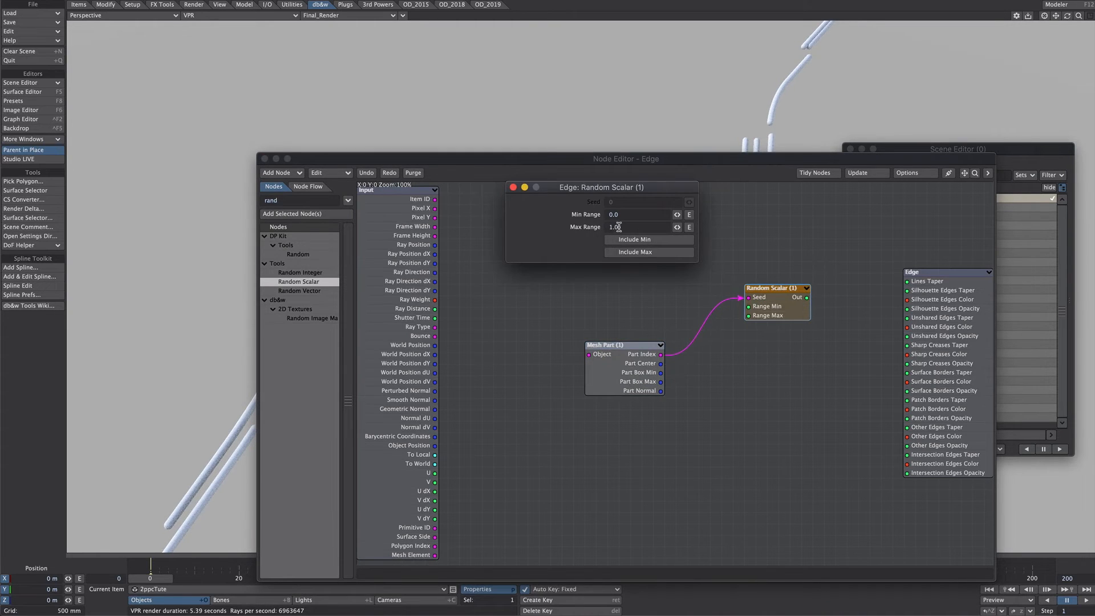
left_click_drag(650, 187, 633, 389)
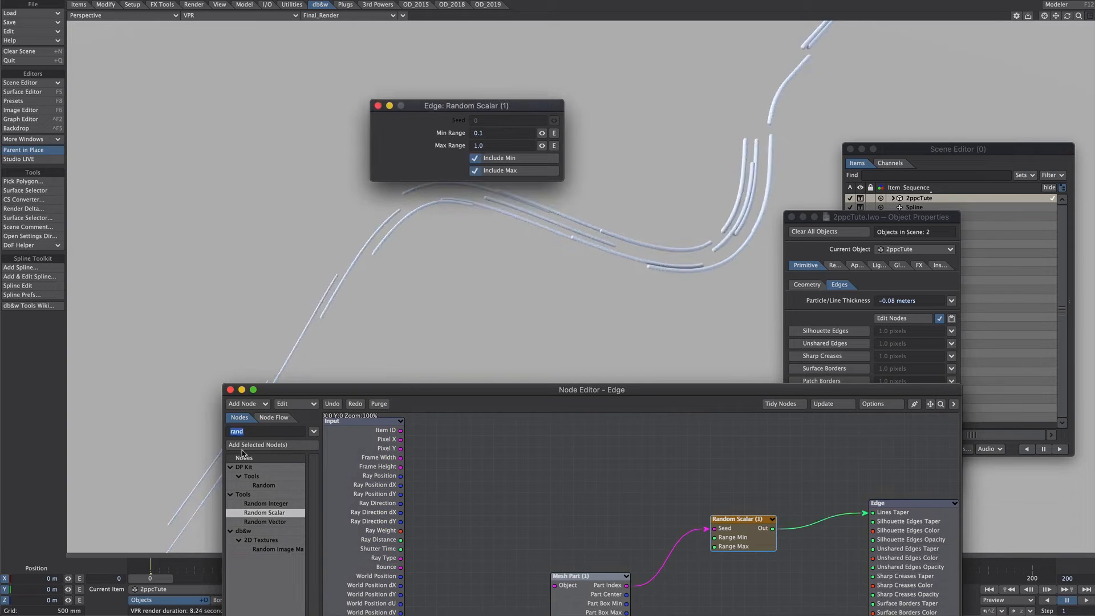
Add a Turbulence node with 80% contrast and 3 m scale, and feed its Color and the Random Scalar's Out into a scalar Add node
key("p")
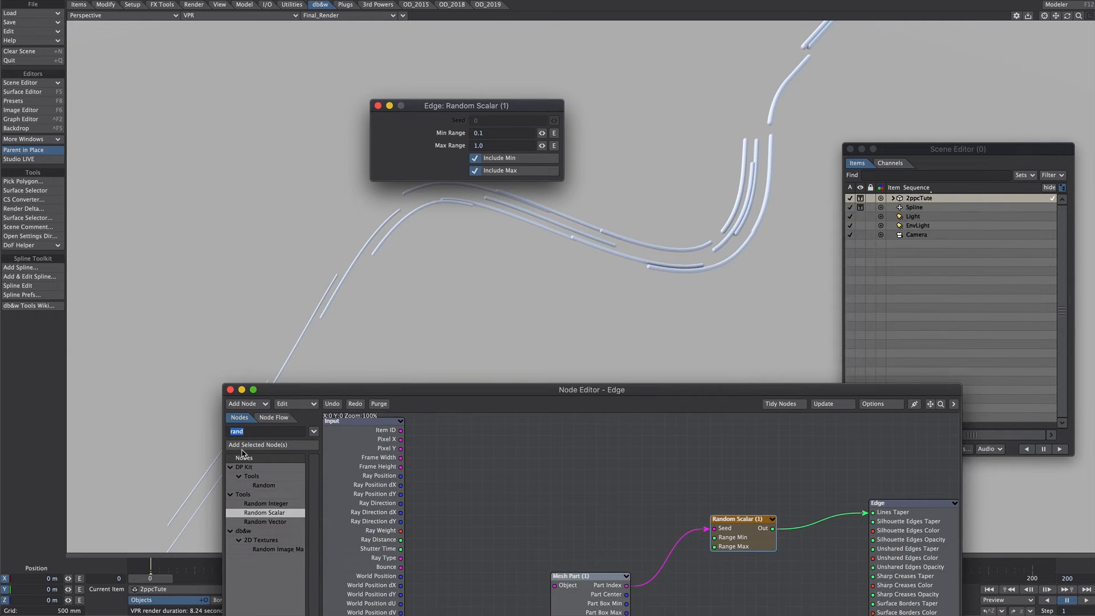
left_click_drag(280, 394, 280, 392)
left_click_drag(256, 428, 214, 431)
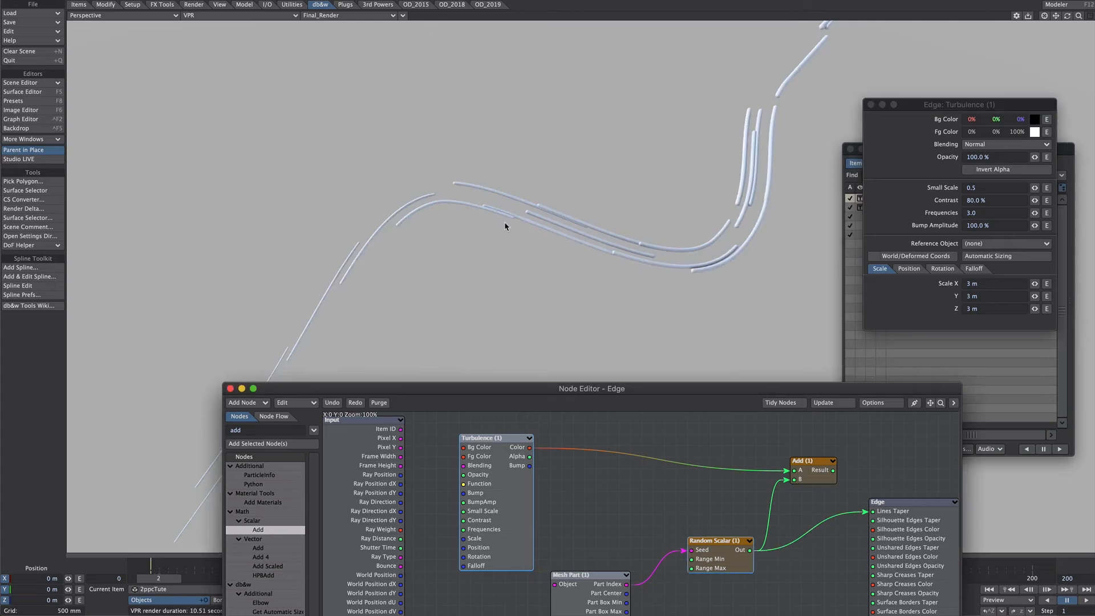
left_click(230, 388)
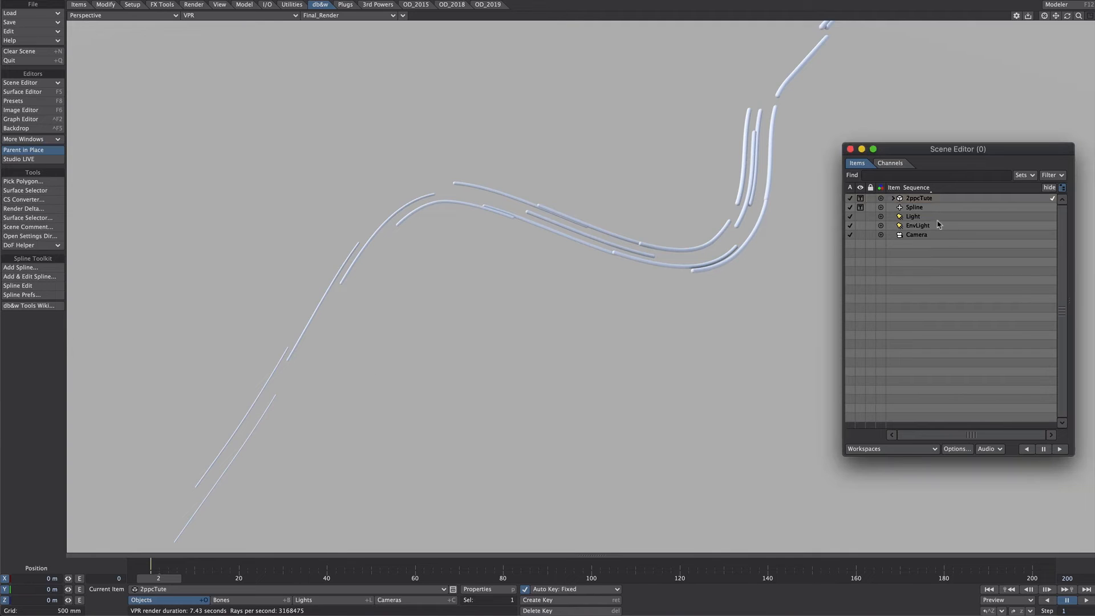
Delete the Light item from the scene and deactivate EnvLight
left_click(919, 218)
key("Delete")
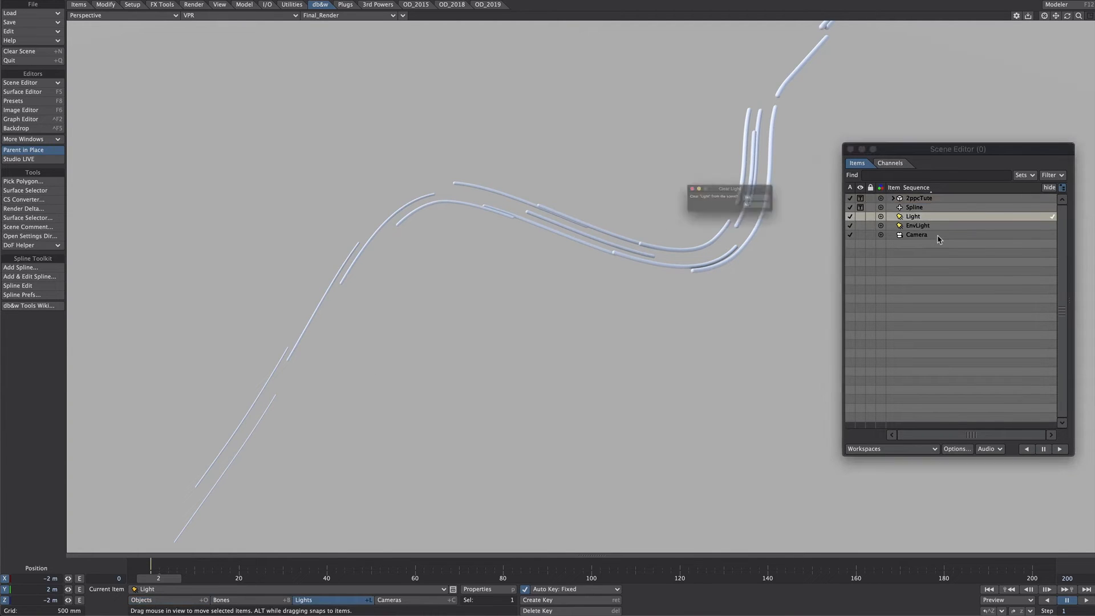
left_click(760, 200)
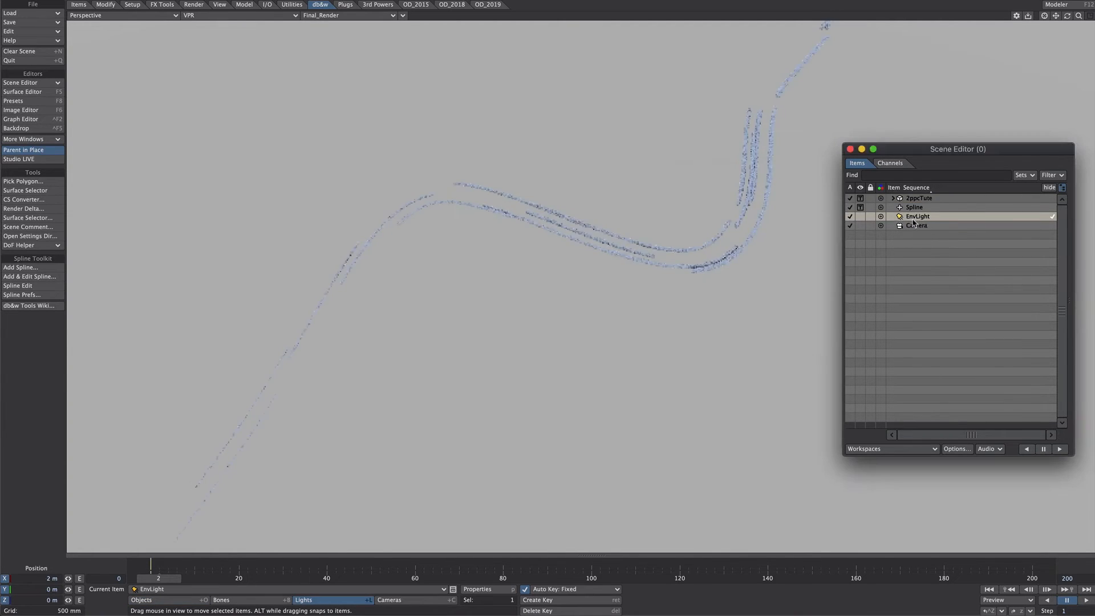
left_click(850, 217)
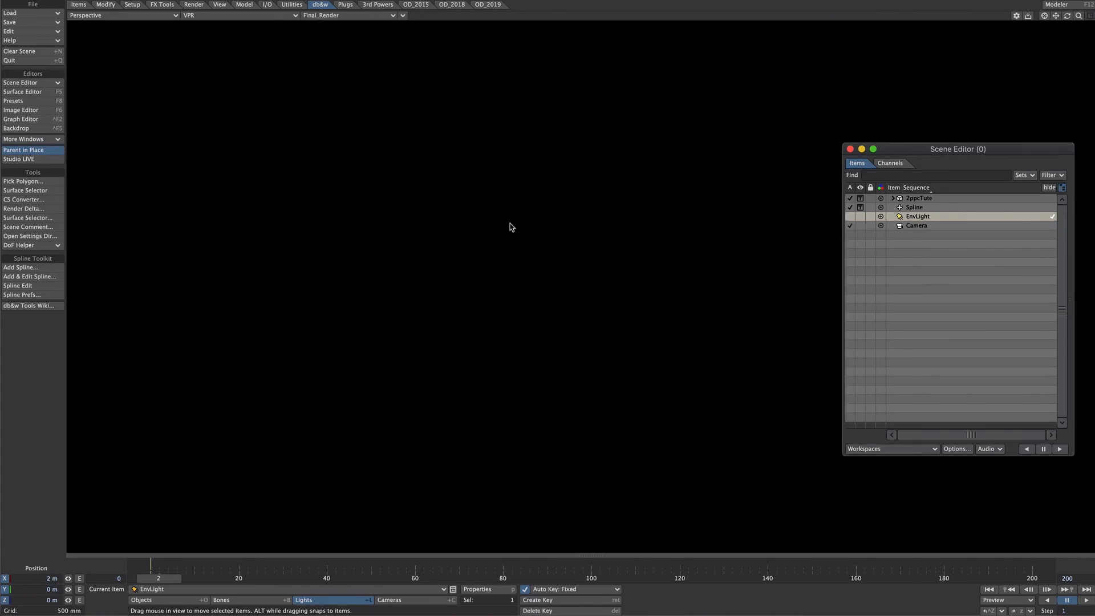
Add a Primitive light to the scene, accepting the default name
left_click(78, 5)
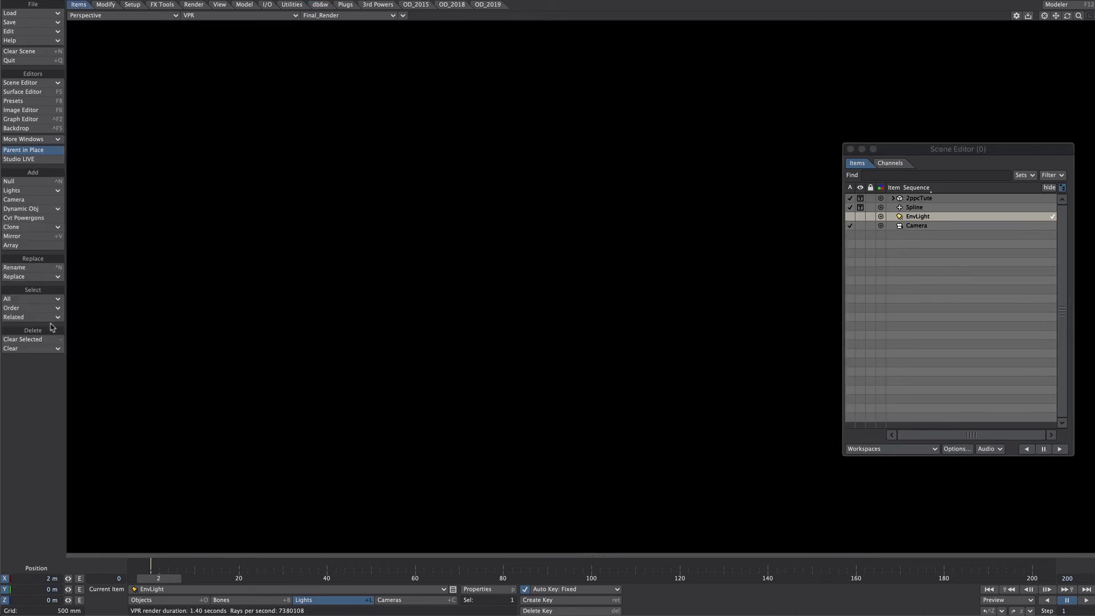
left_click(24, 191)
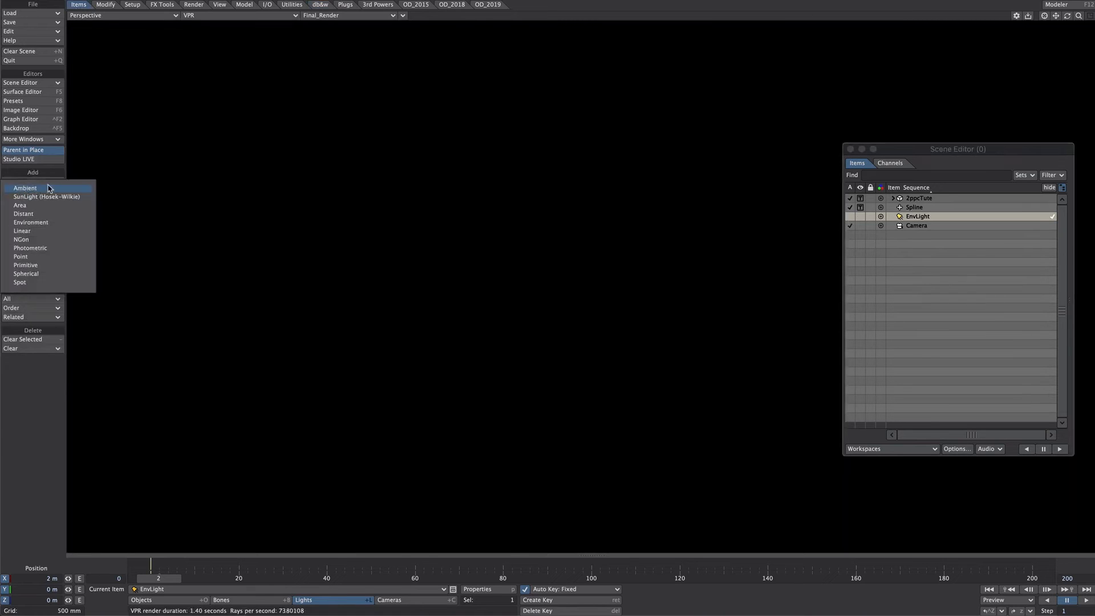
left_click(44, 267)
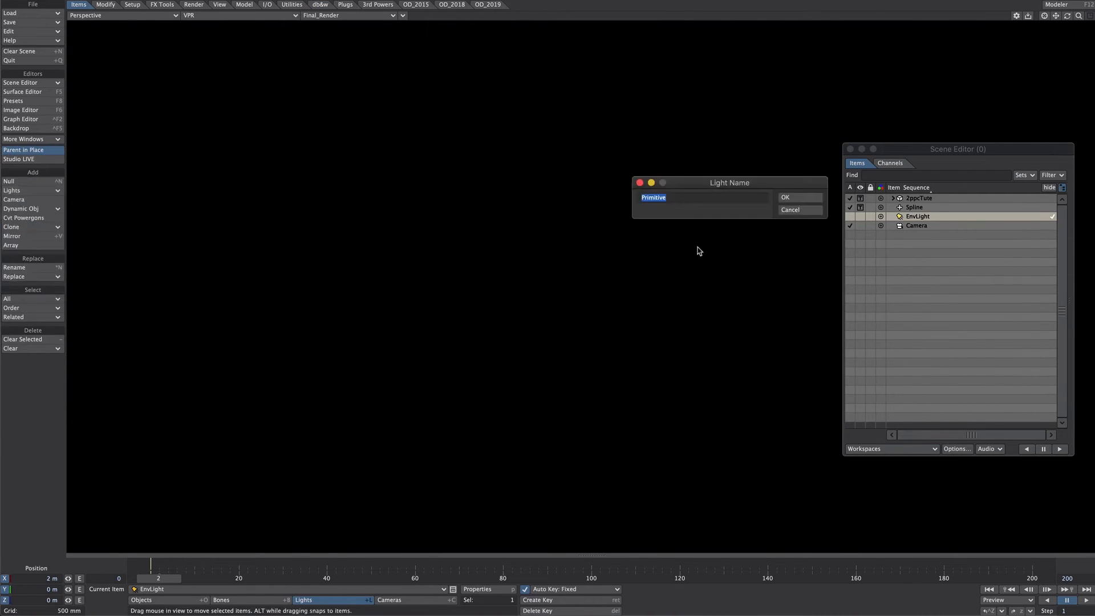
left_click(797, 198)
Set the new light's Primitive object to 2ppcTute and enable Sample Surface
key("p")
left_click(750, 437)
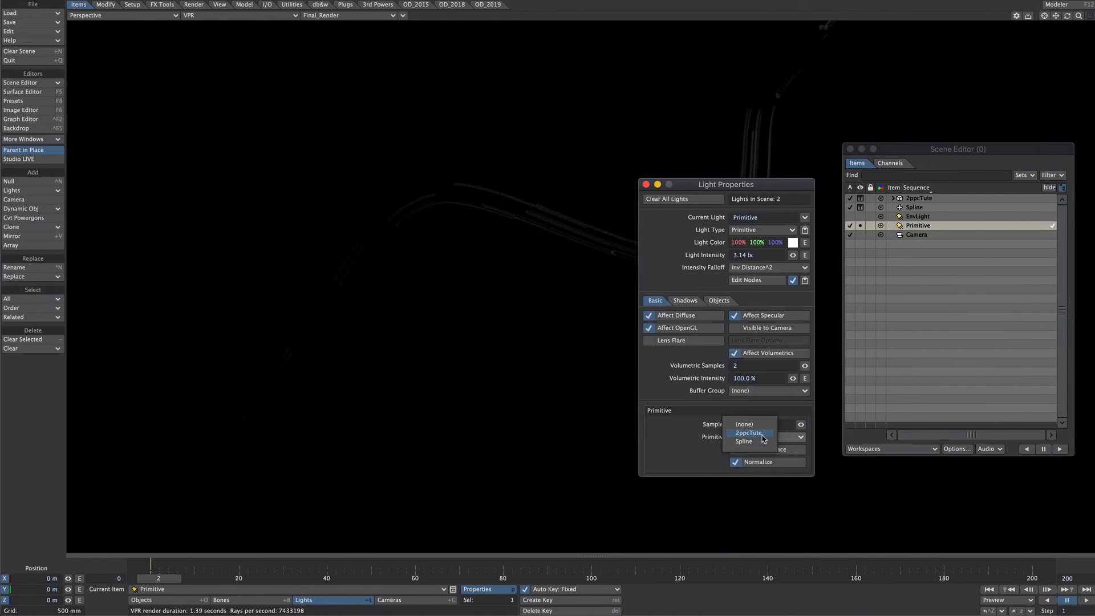
left_click(764, 433)
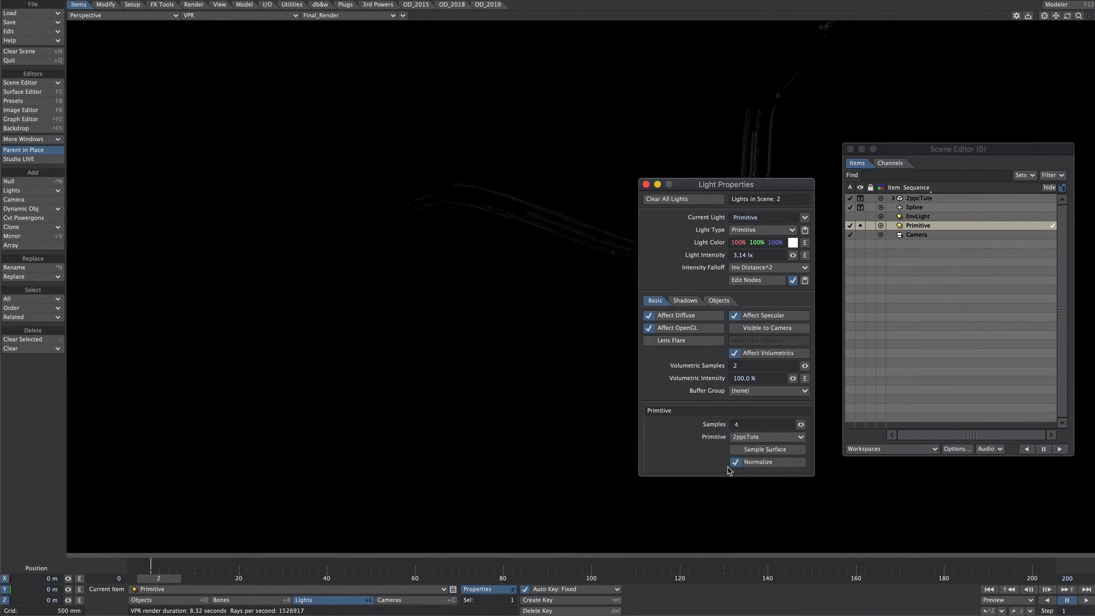
left_click(736, 450)
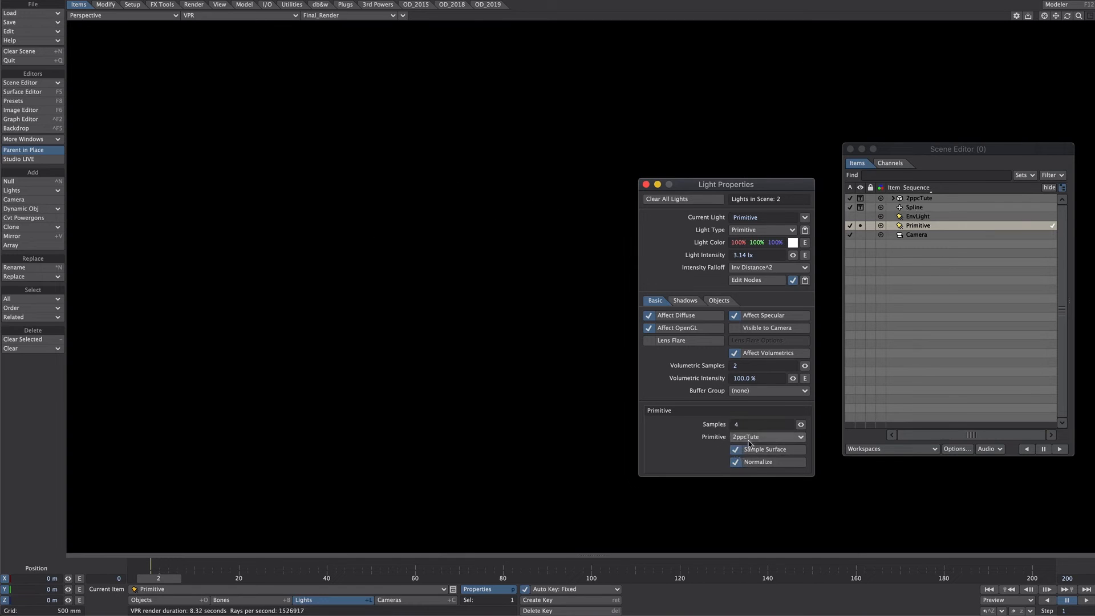
left_click(646, 184)
Give the Fiber_Default surface 100% Luminous, a luminous color of 0% red, 50% green, 50% blue, and 0% Specular
key("F5")
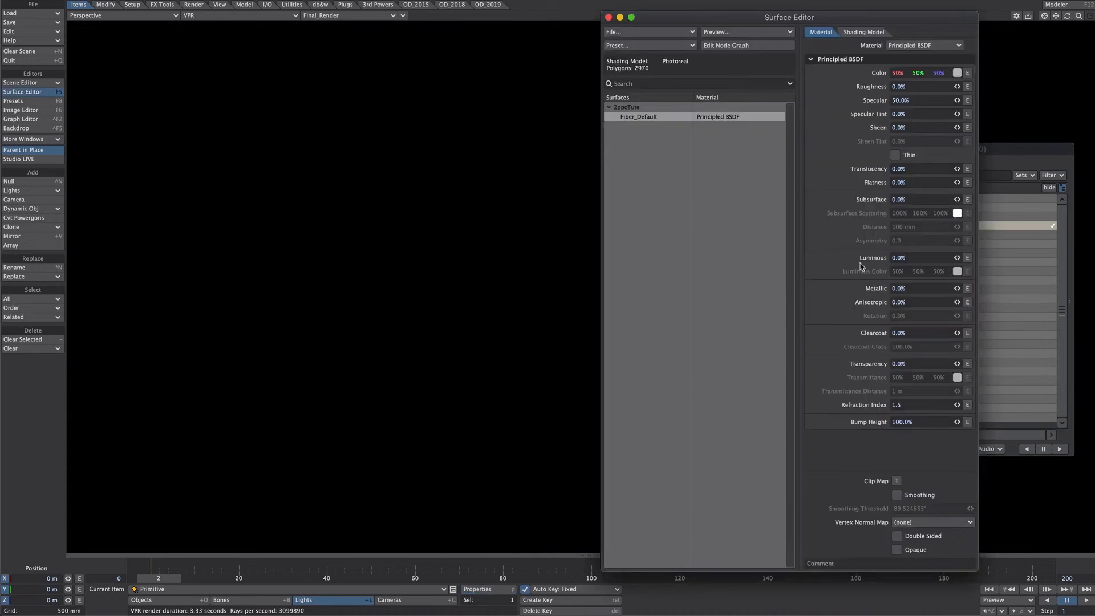
left_click_drag(957, 257, 1010, 257)
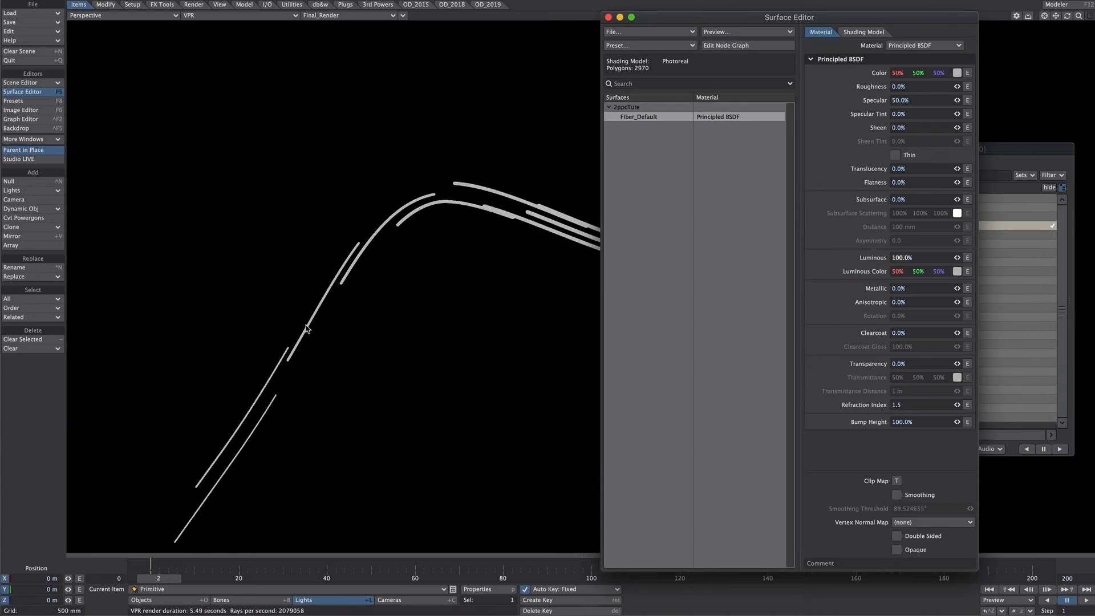
mouse_move(898, 271)
left_mouse_down()
mouse_move(924, 272)
mouse_move(902, 272)
left_mouse_up()
left_click_drag(902, 272, 879, 268)
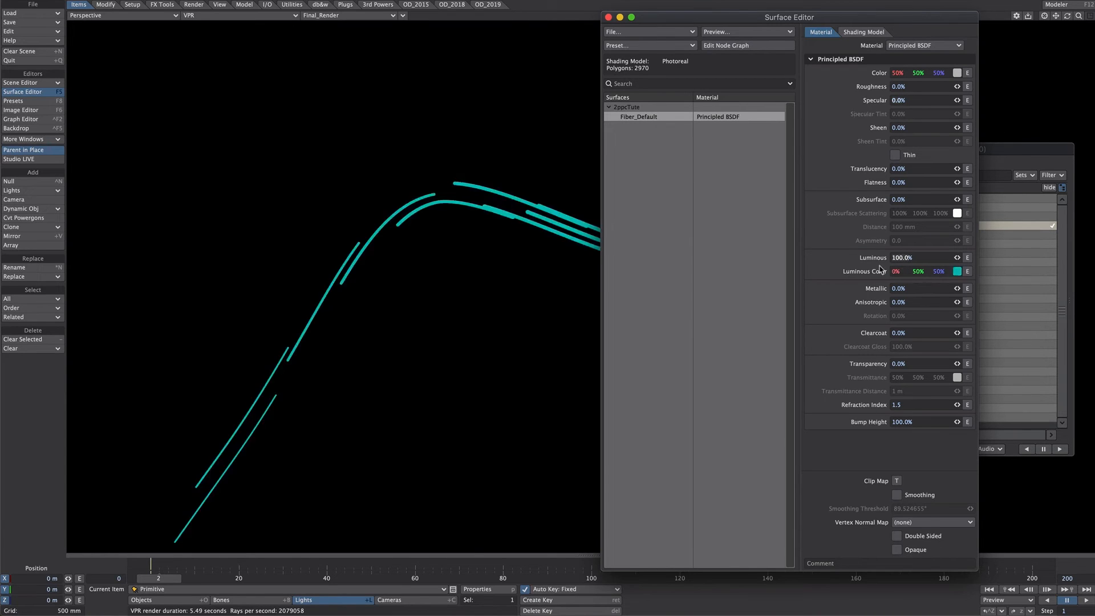
Open the Fiber_Default surface's node graph and add Mesh Part and Gradient nodes
left_click(722, 45)
left_click_drag(878, 399, 827, 401)
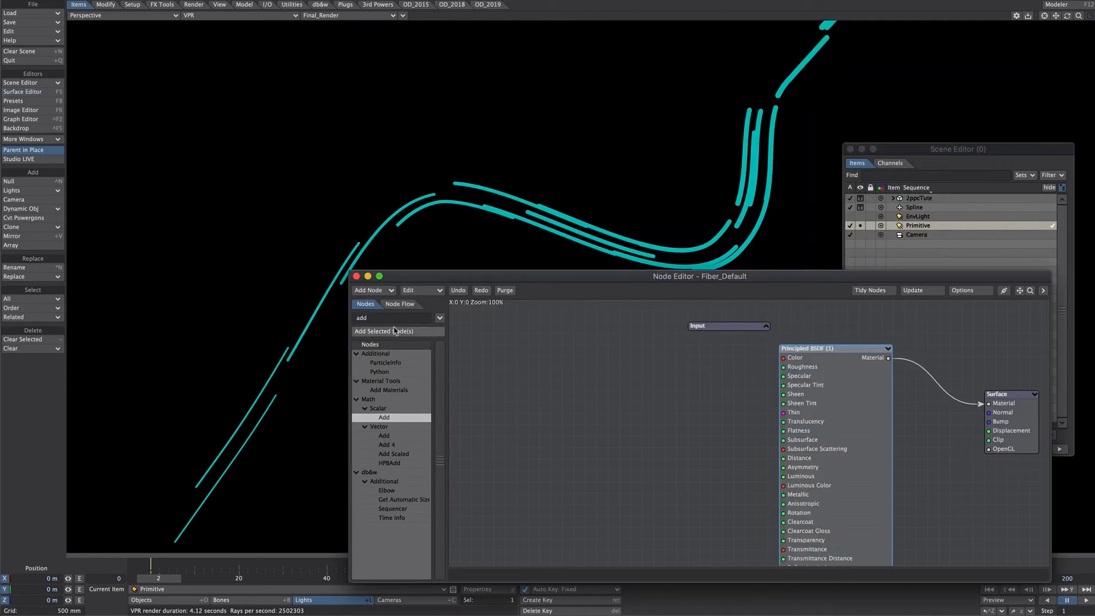
left_click_drag(372, 318, 348, 316)
type("mesh")
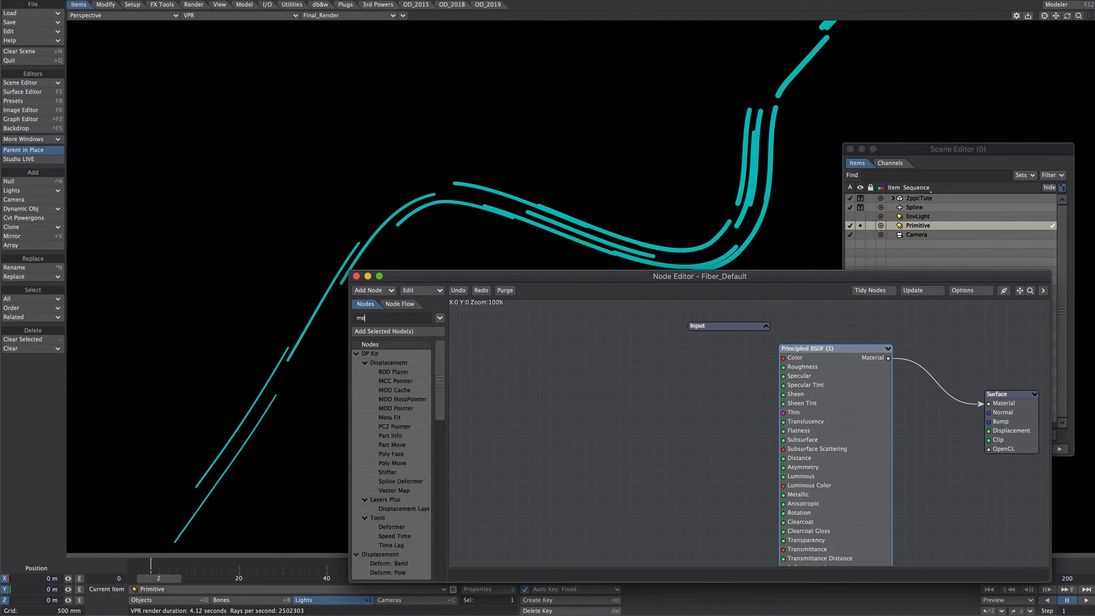
double_click(383, 372)
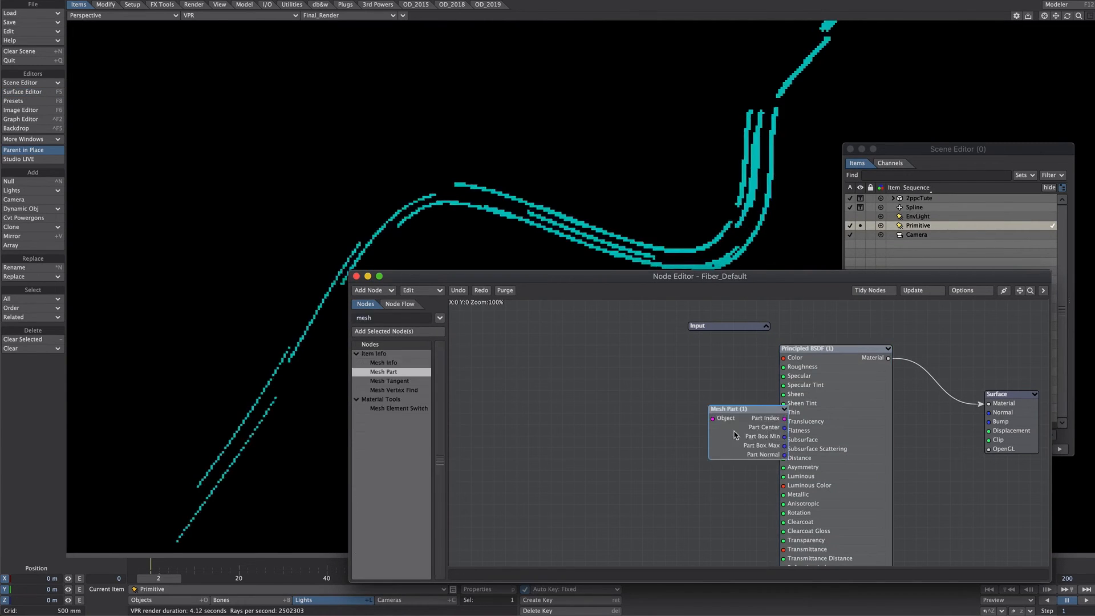
left_click_drag(742, 412, 537, 395)
double_click(397, 317)
type("grad")
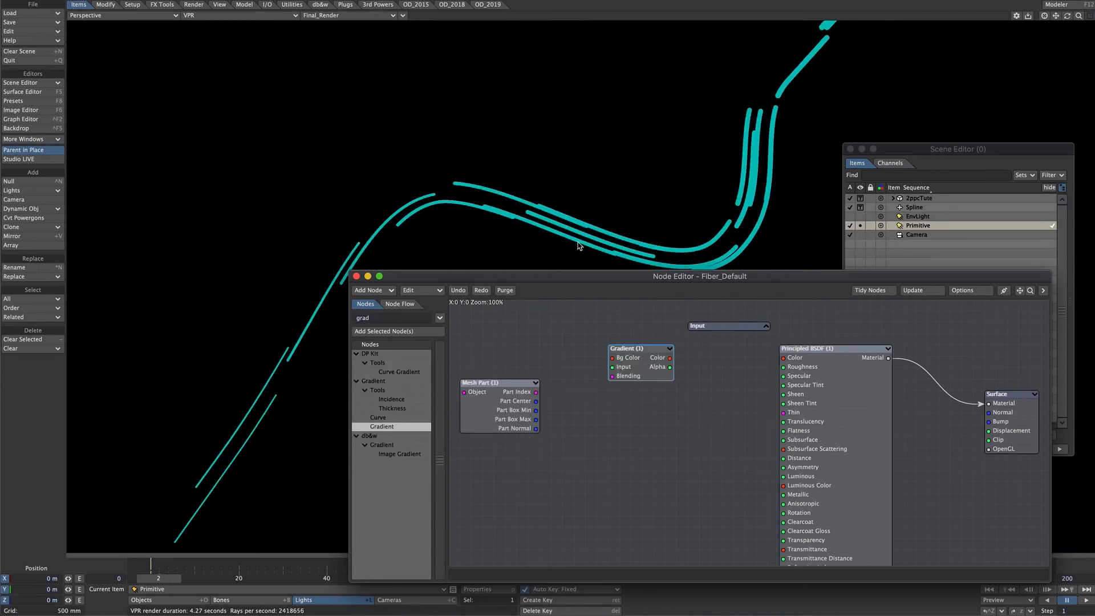
Add a Random Scalar node and feed the Mesh Part's Part Index into its Seed
left_click(533, 394)
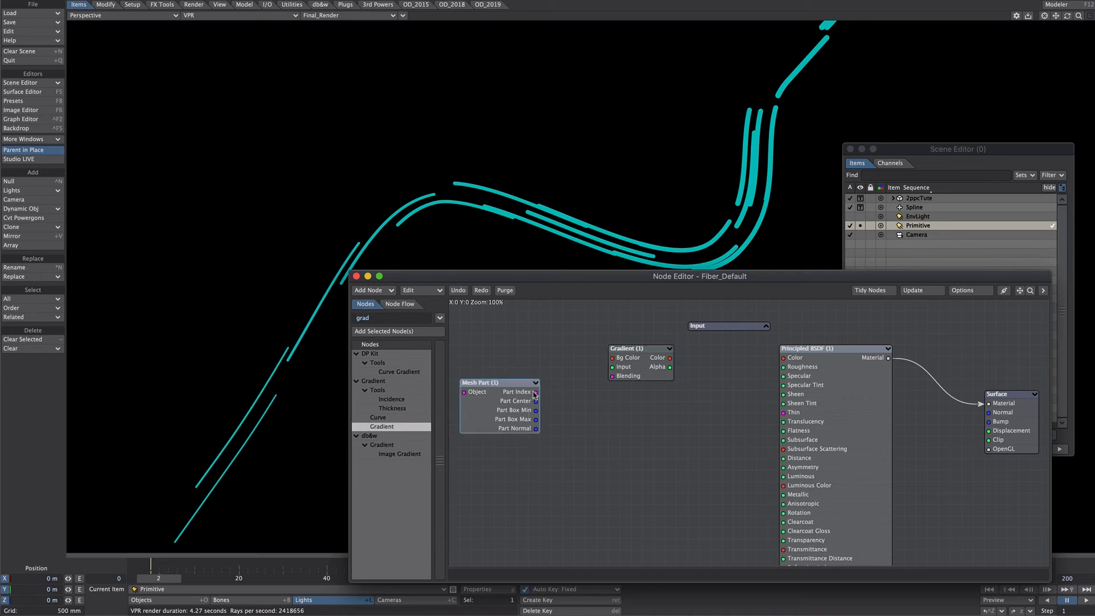
double_click(361, 317)
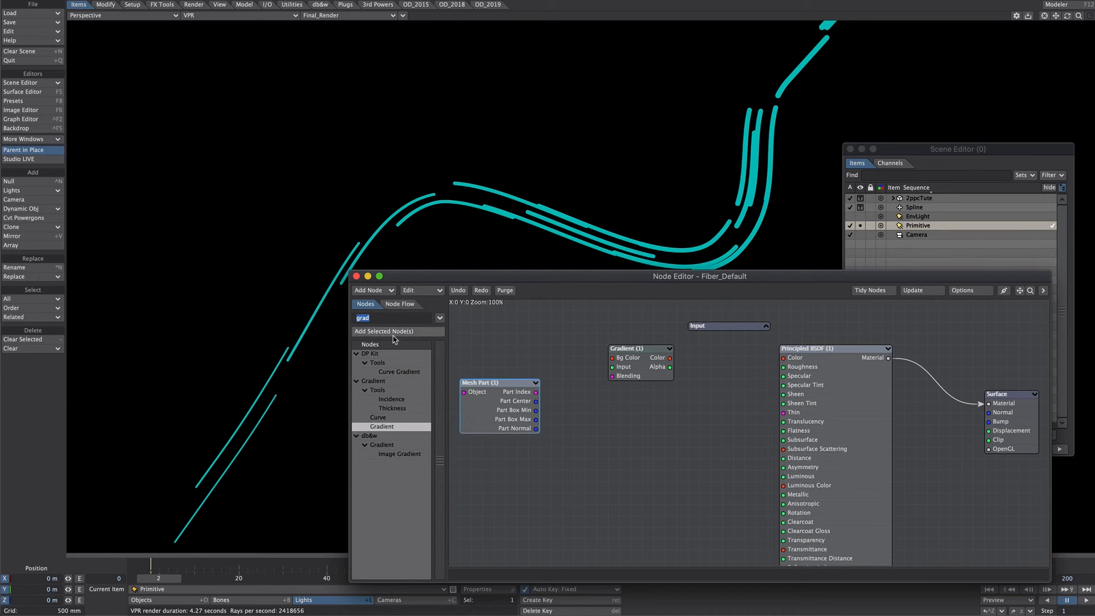
type("rand")
left_click_drag(390, 399, 556, 426)
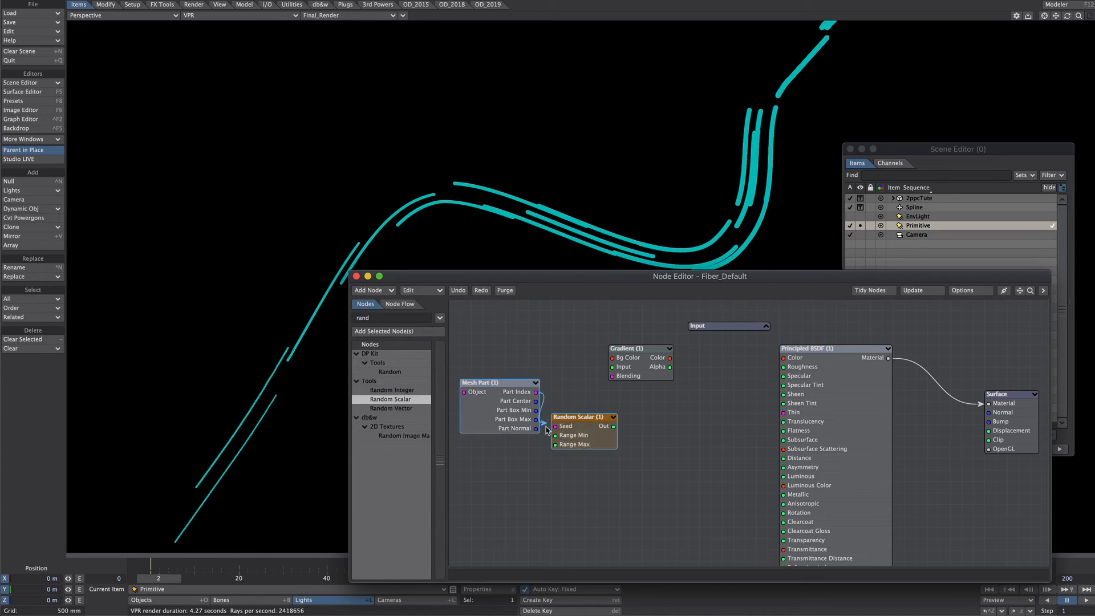
Enable Include Min and Include Max on the Random Scalar and feed its Out into the Gradient's Input
double_click(573, 432)
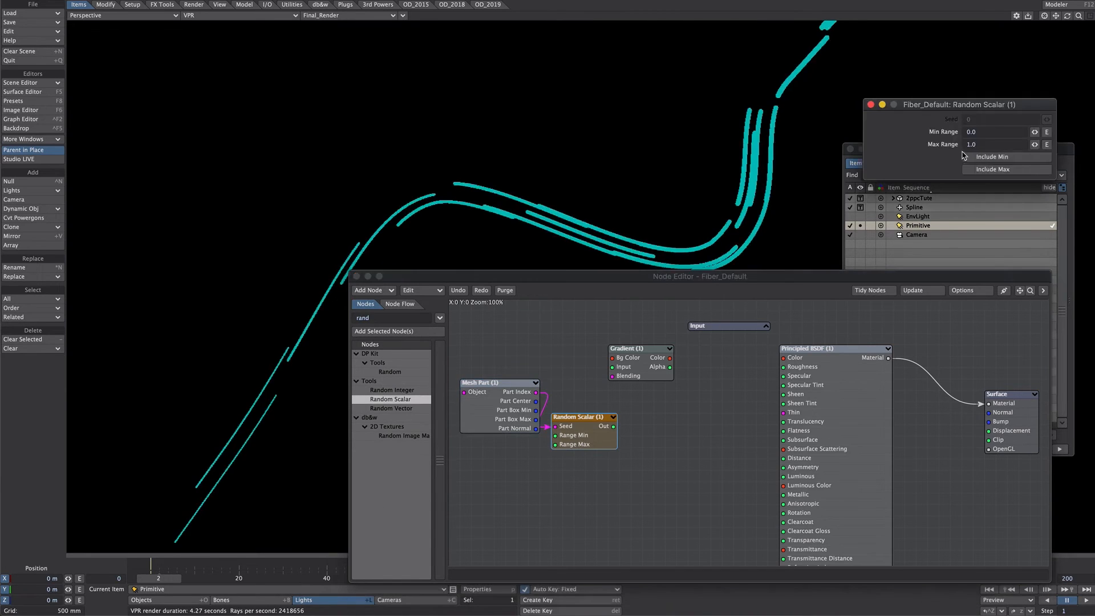
left_click(978, 158)
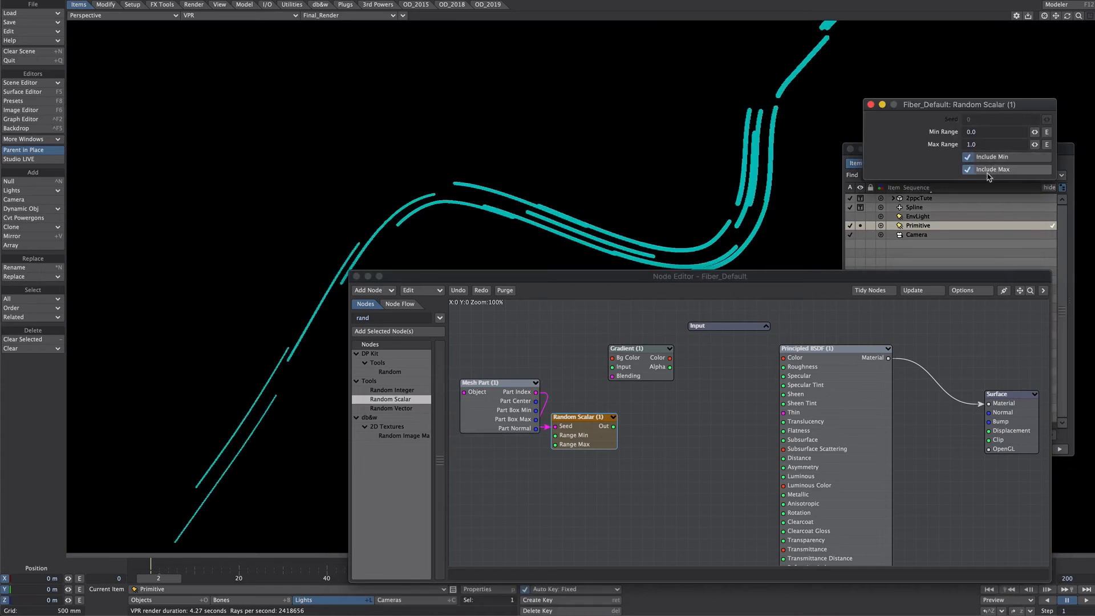
left_click(991, 171)
left_click(871, 104)
left_click_drag(614, 426, 654, 367)
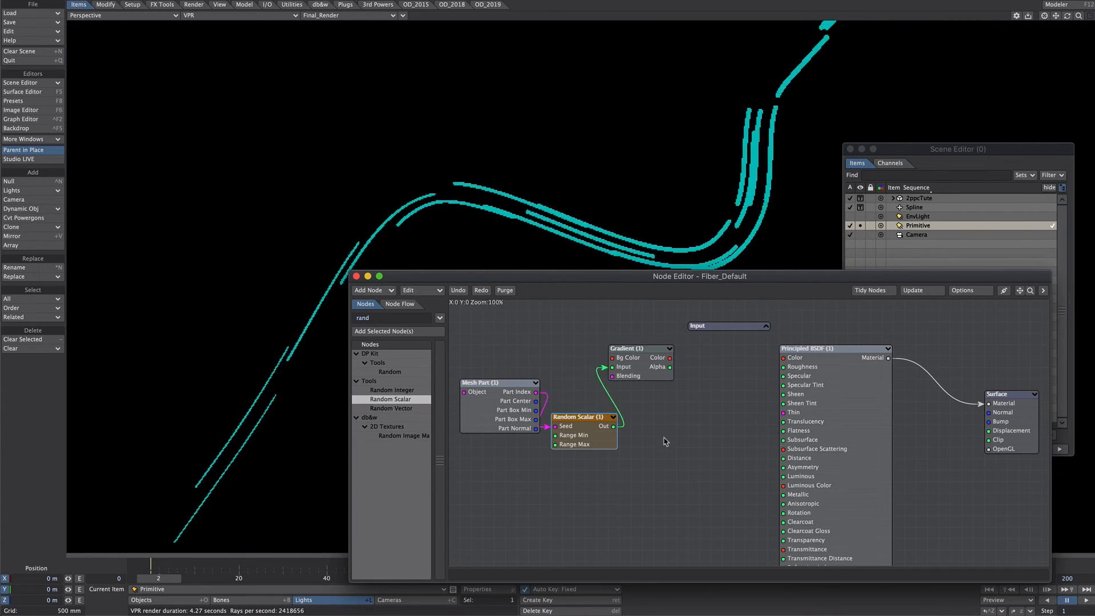
Add a second key near the Gradient's end and color the first key magenta (75% red, 0% green, 56% blue)
double_click(638, 373)
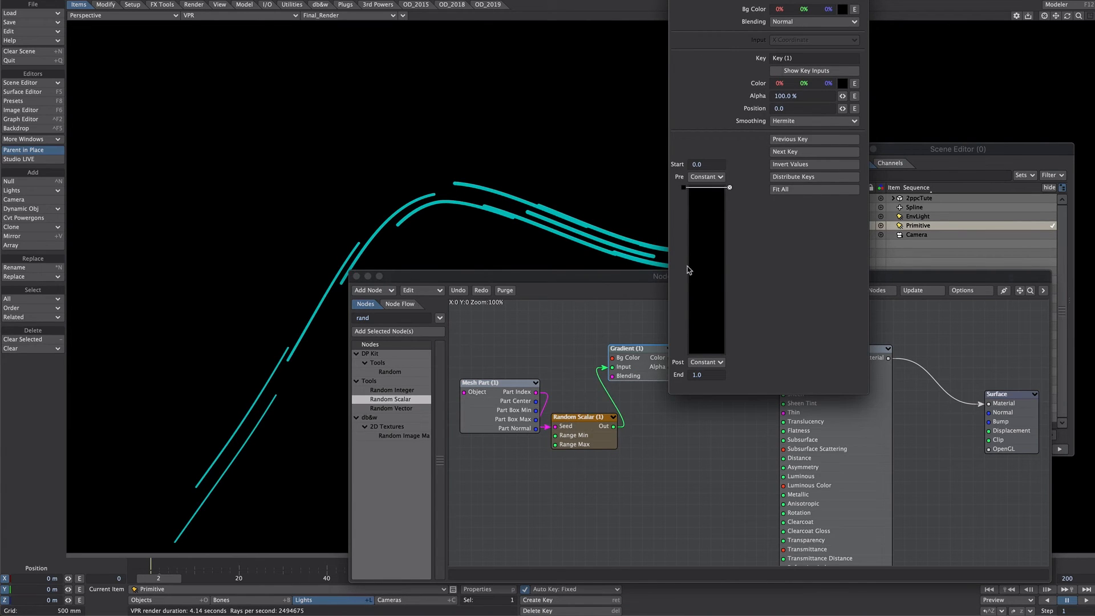
left_click(704, 351)
left_click(728, 187)
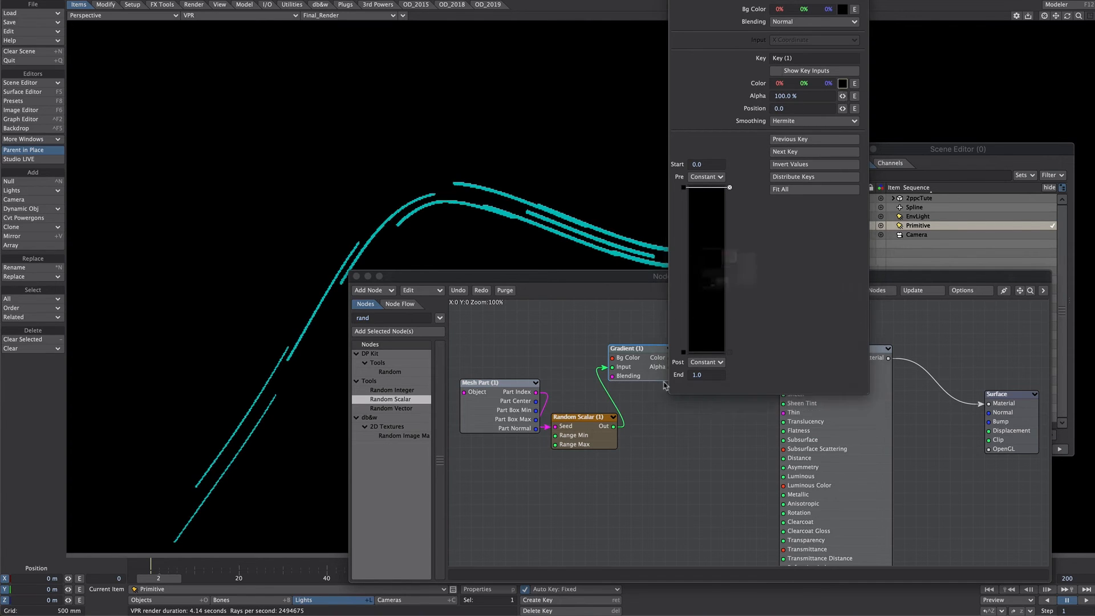
left_click(699, 379)
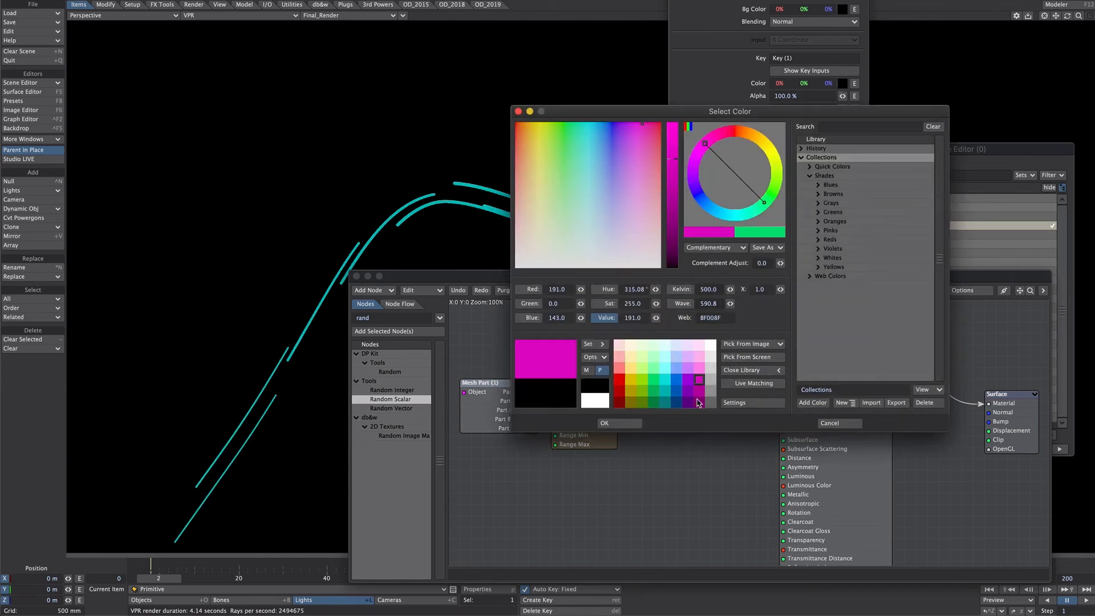
left_click(619, 426)
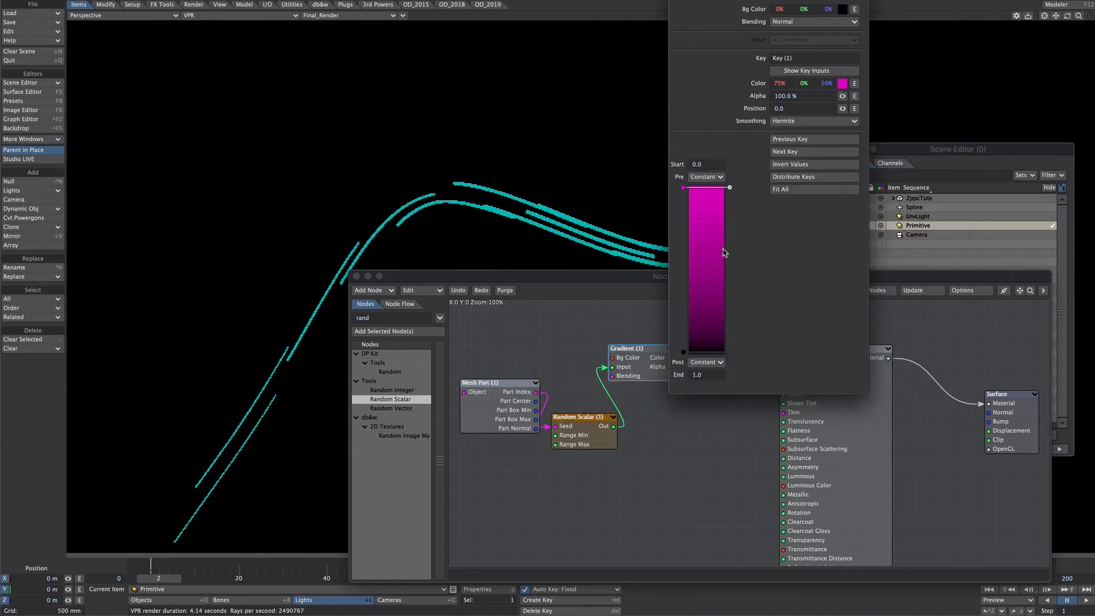
Move the Gradient's second key to 0.51557 with Step smoothing and 0%, 25%, 100% blue, and feed its Color into Luminous Color
left_click_drag(699, 350, 690, 273)
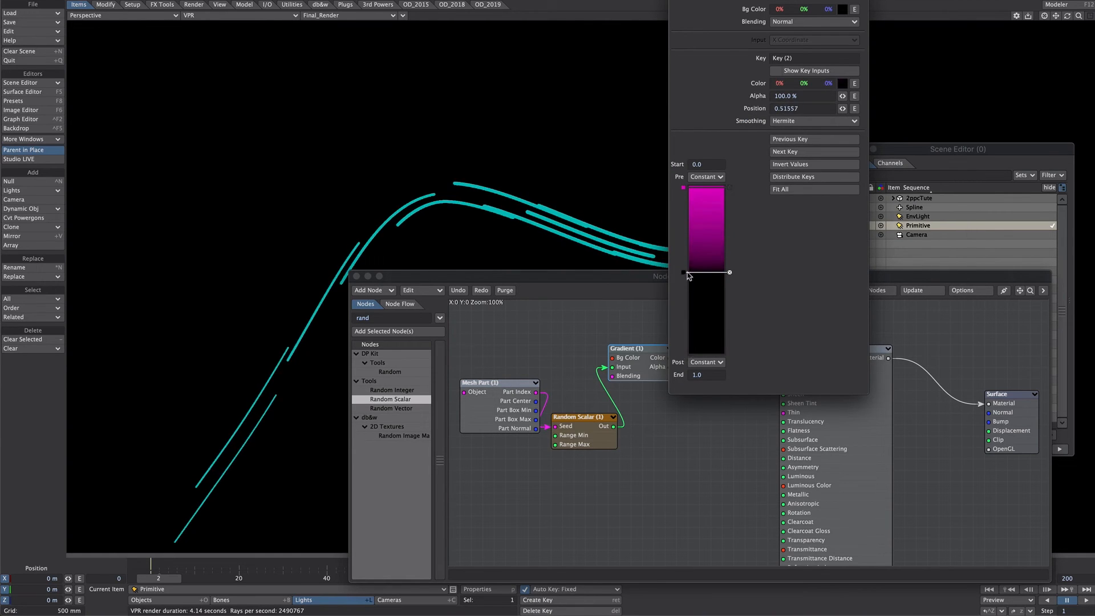
left_click(786, 121)
left_click(788, 136)
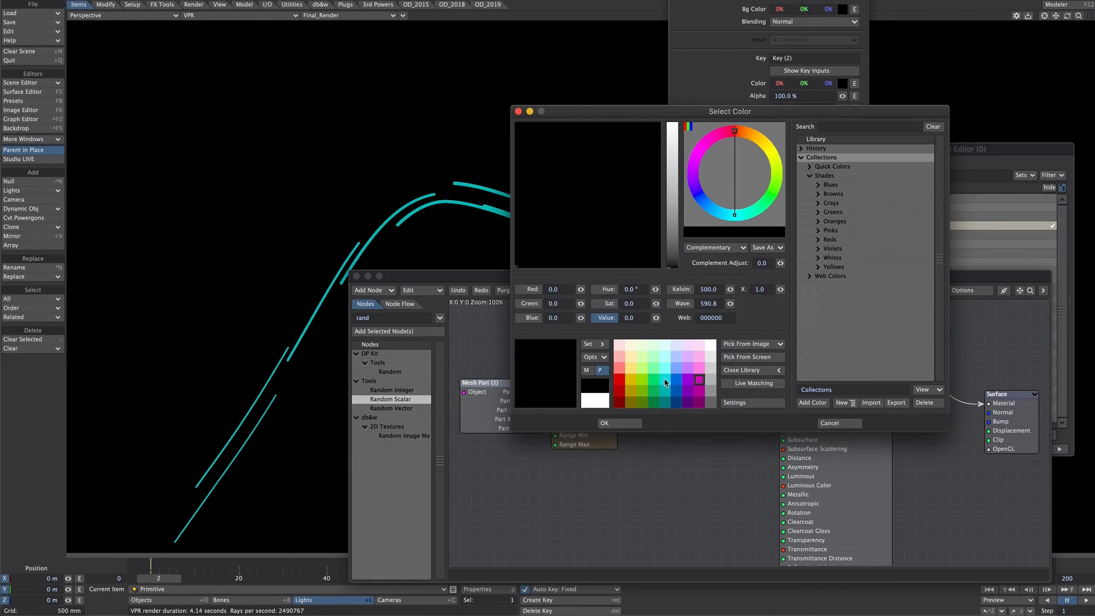
left_click(665, 380)
left_click(675, 380)
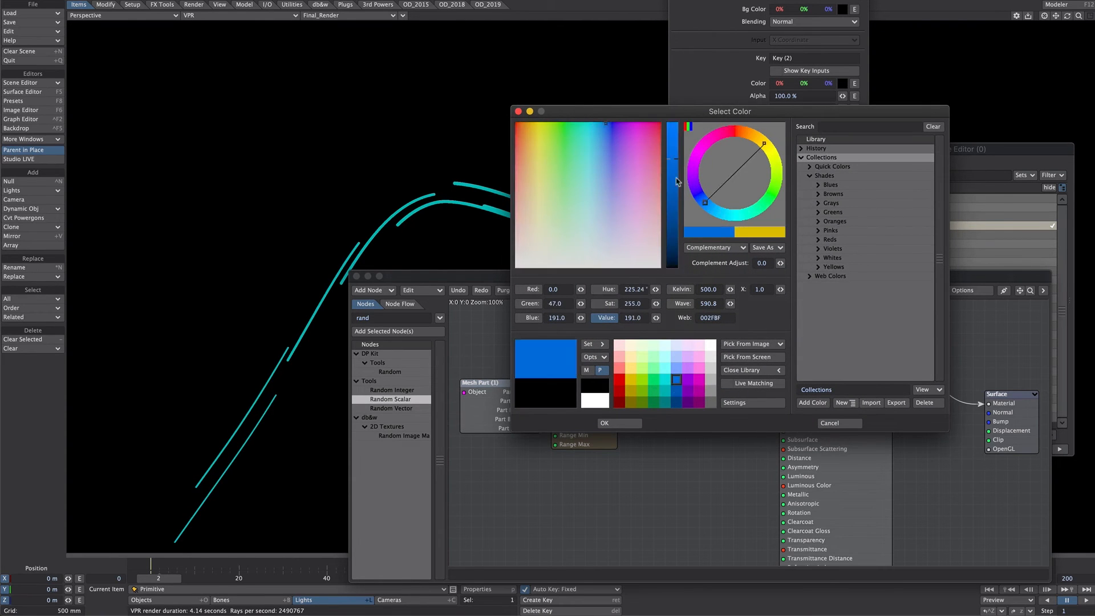
left_click_drag(677, 181, 673, 122)
left_click(612, 421)
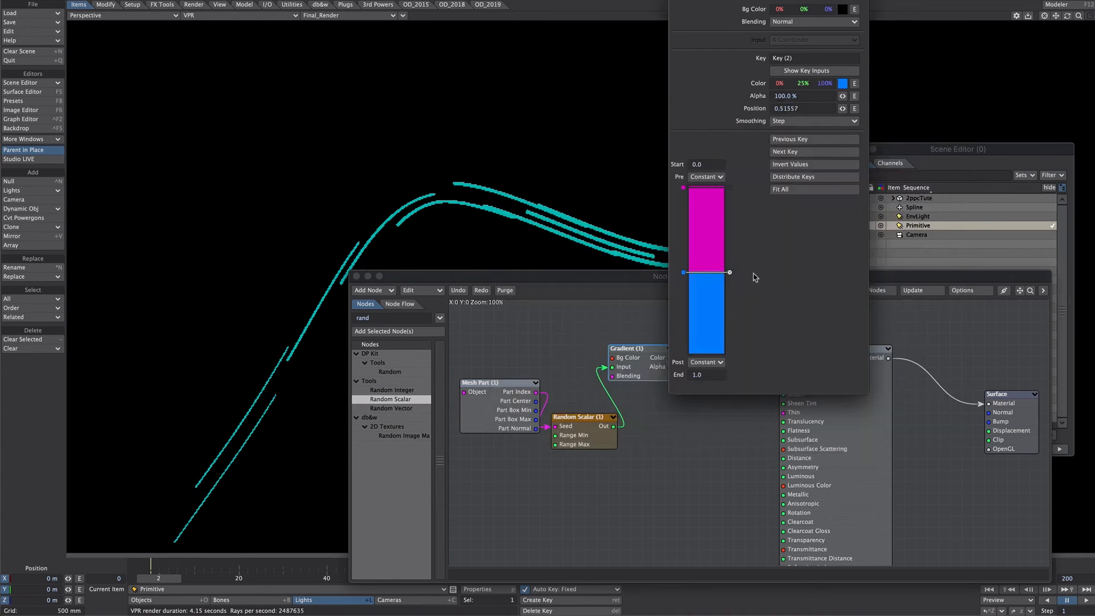
left_click(676, 1)
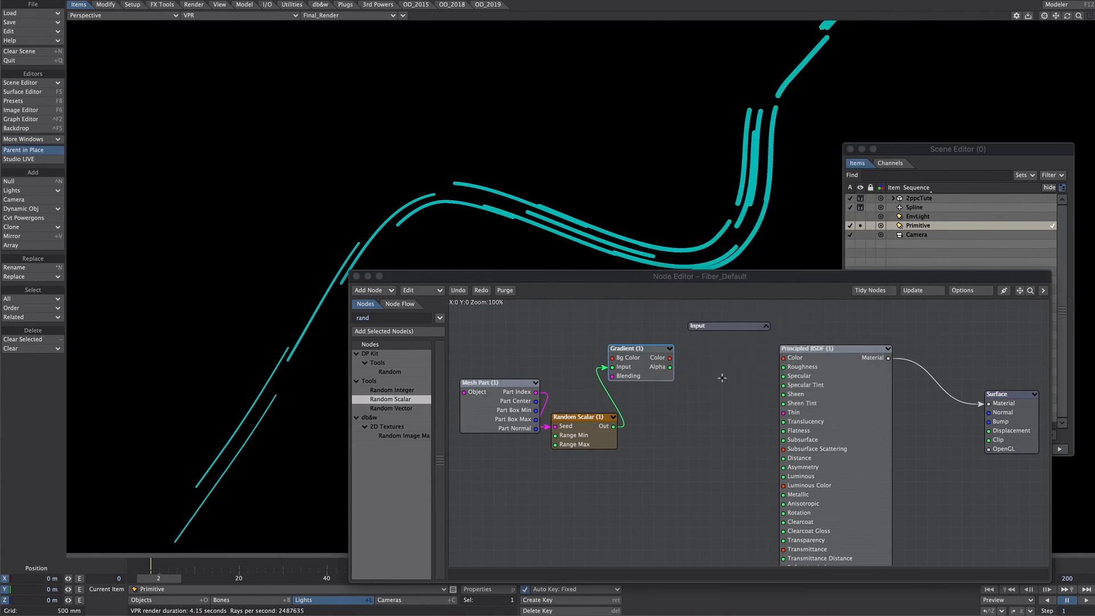
left_click_drag(673, 358, 805, 487)
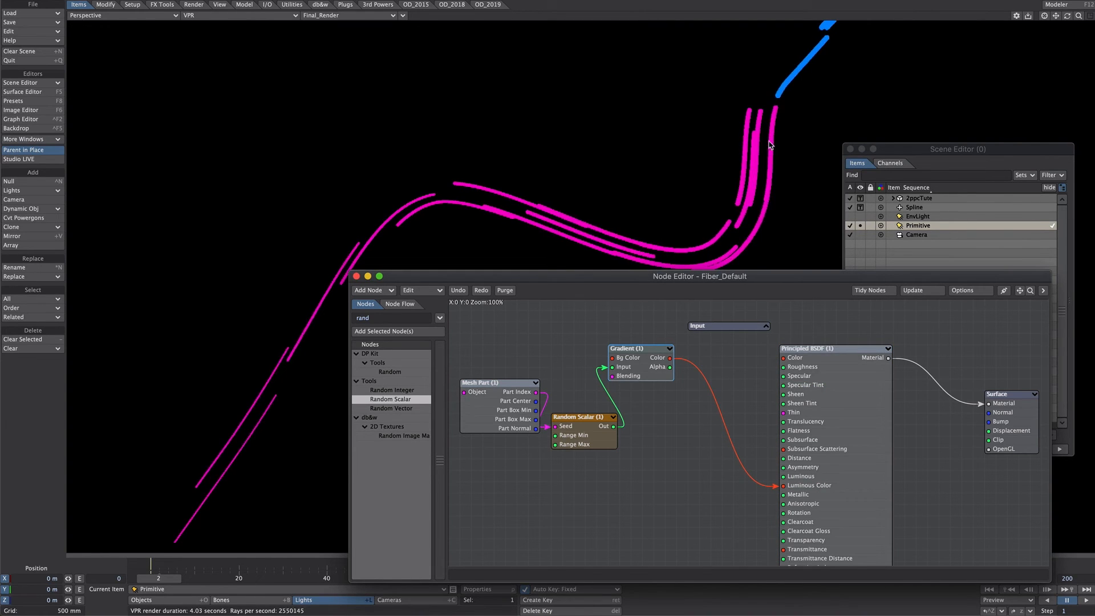
Insert a scalar Multiply node between the Mesh Part's Part Index and the Random Scalar's Seed
left_click_drag(374, 318, 353, 321)
type("mul")
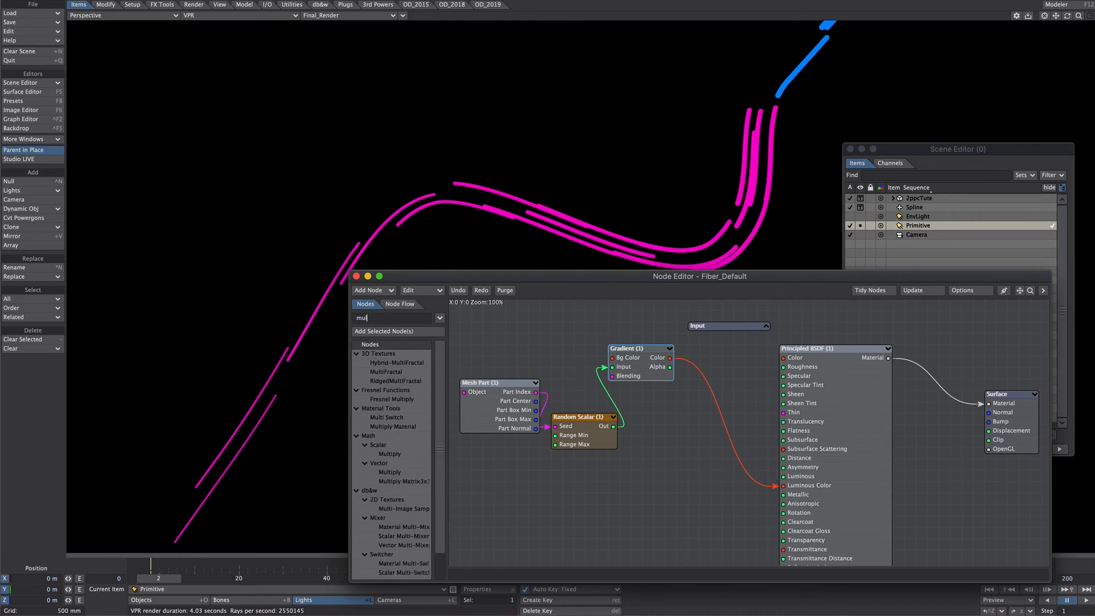
type("t")
double_click(390, 454)
left_click_drag(497, 385, 570, 426)
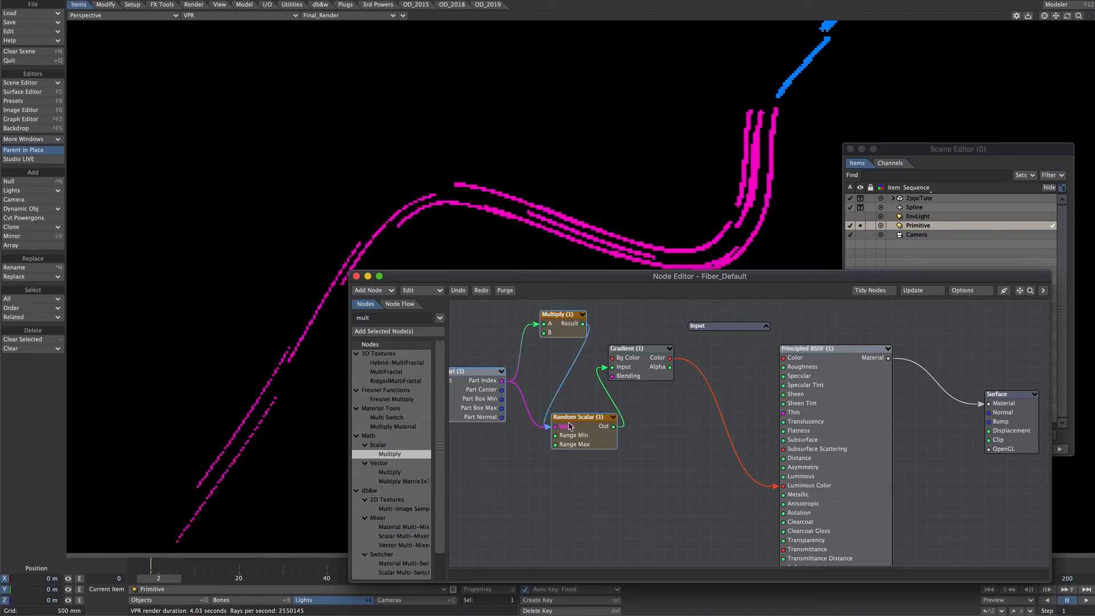
Set the Multiply node's B value to 656 and lower it to reshuffle the strand colors
double_click(560, 314)
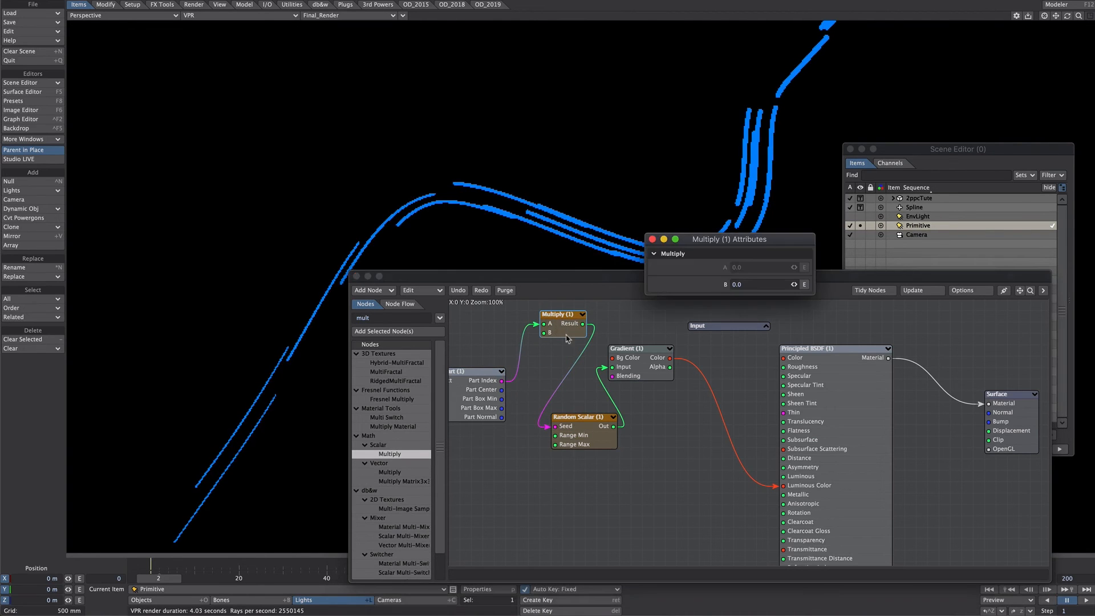
left_click(745, 283)
type("656")
key("Return")
left_click_drag(731, 238, 890, 105)
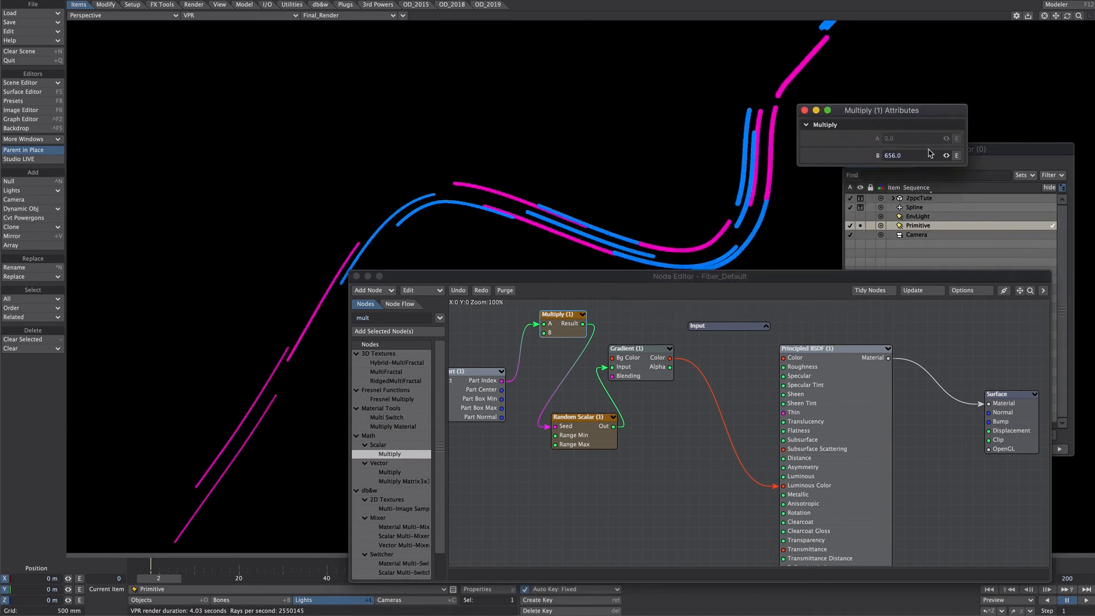
left_click_drag(946, 155, 650, 142)
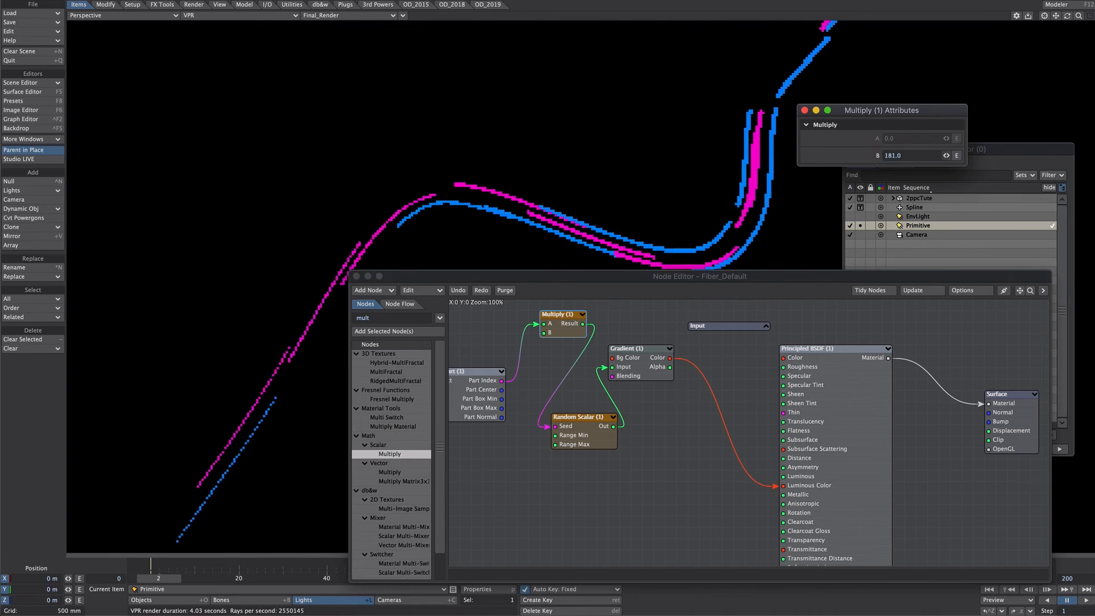
left_click(804, 110)
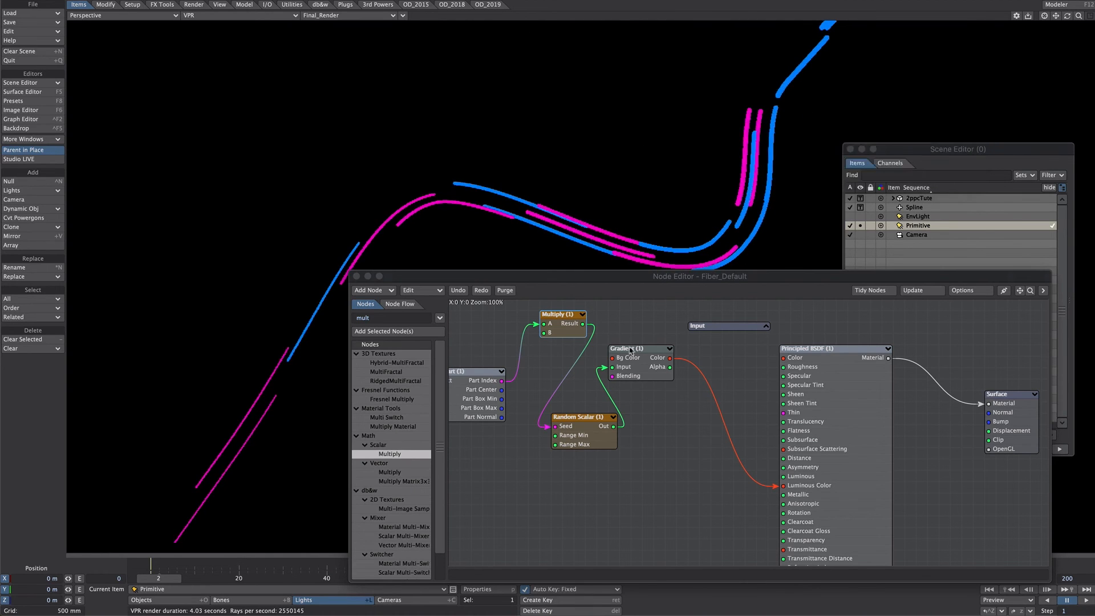
Add a third Gradient key at 0.71626 with Step smoothing and color it yellow (100% red, 75% green, 0% blue)
double_click(641, 349)
left_click_drag(685, 274, 685, 242)
left_click(696, 306)
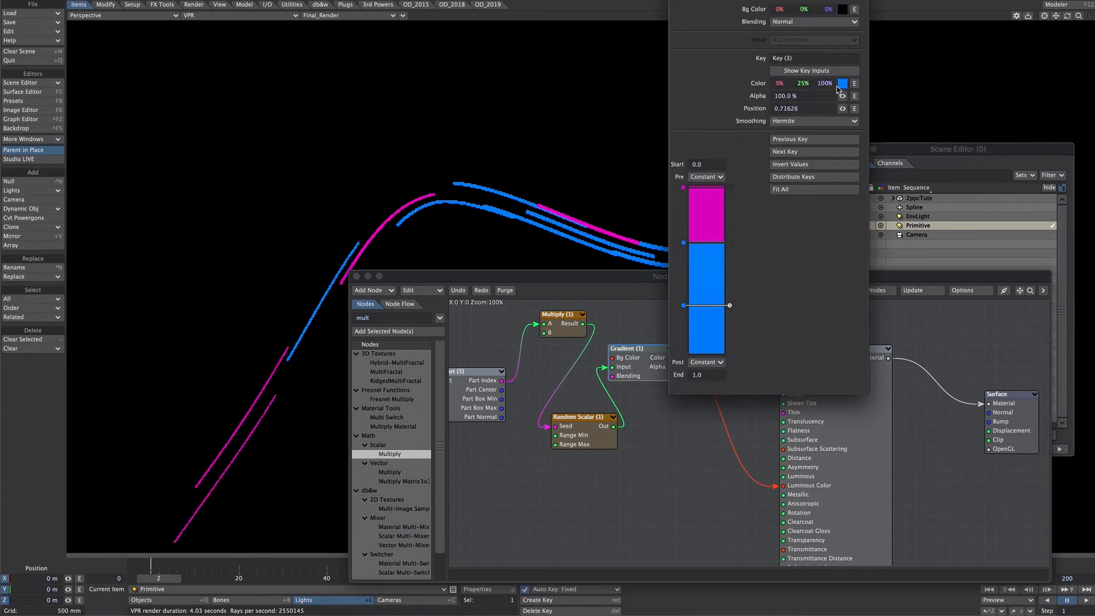
left_click(813, 121)
left_click(806, 135)
left_click(842, 83)
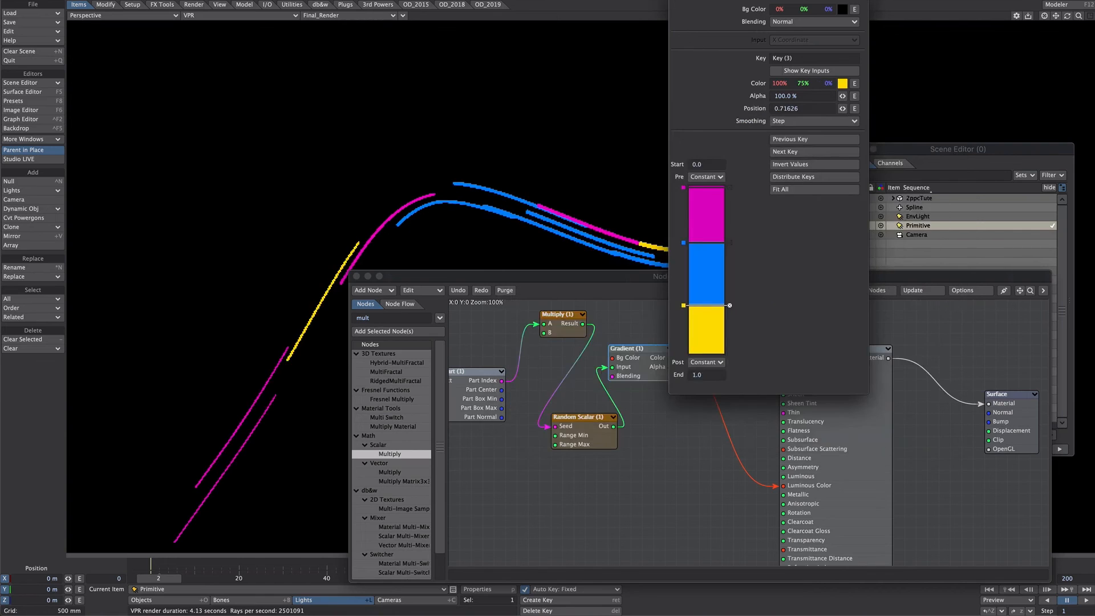
left_click(676, 1)
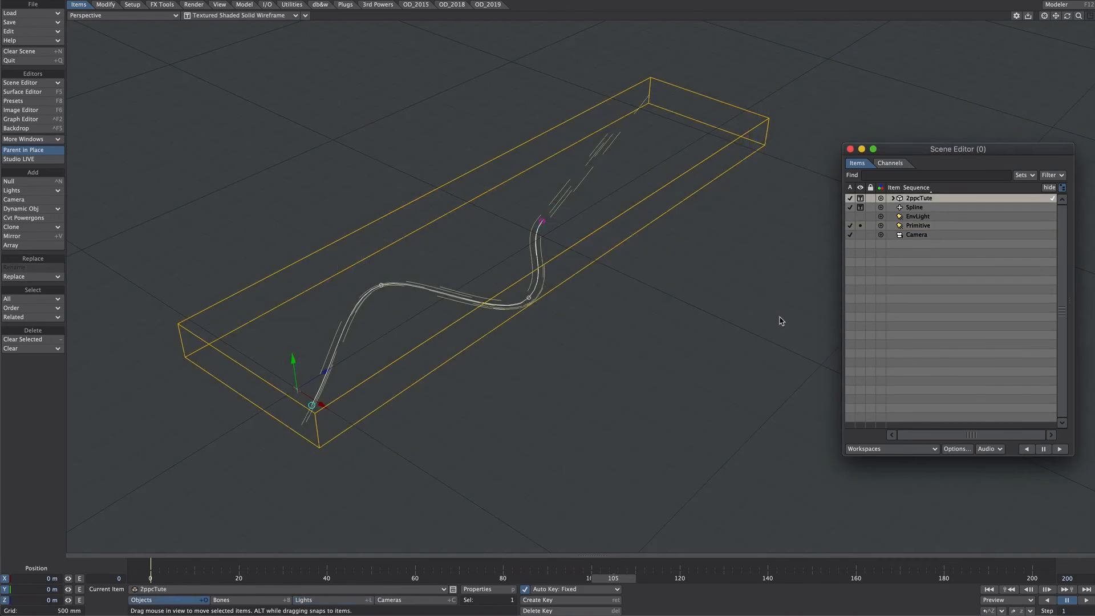
Add a null named floor and make it a Shape primitive in the form of a Plane
key("ctrl+n")
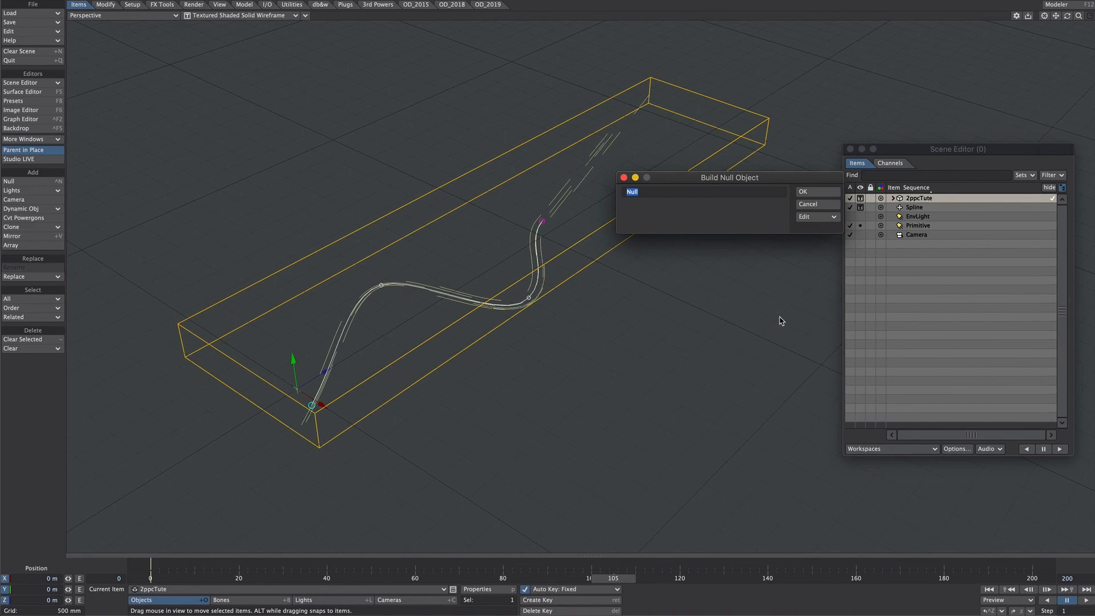
type("pl")
key("Return")
key("p")
left_click(881, 282)
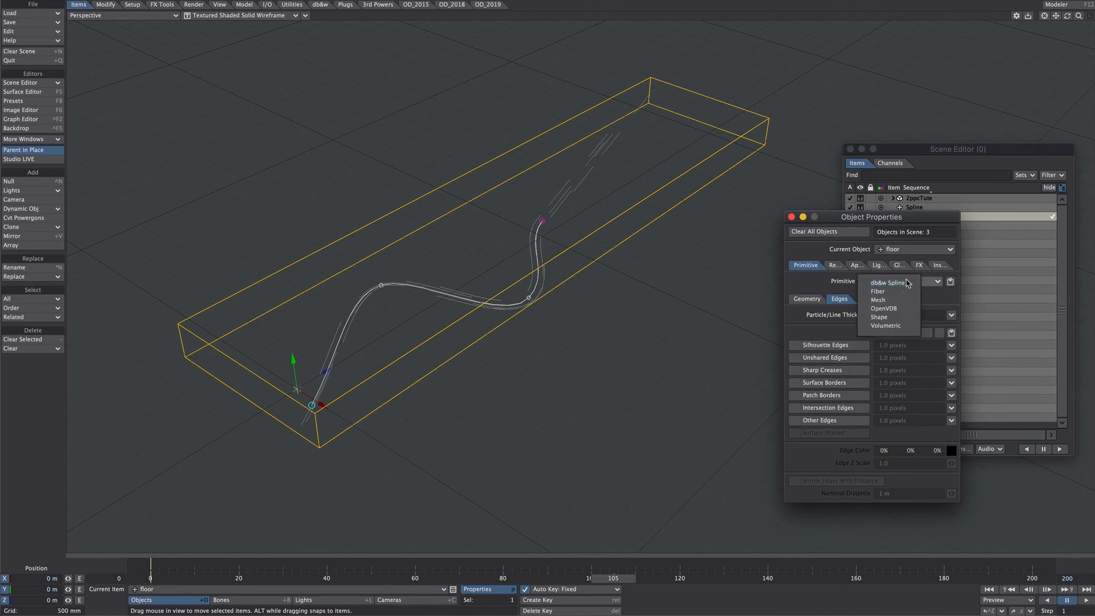
left_click(878, 317)
left_click(901, 307)
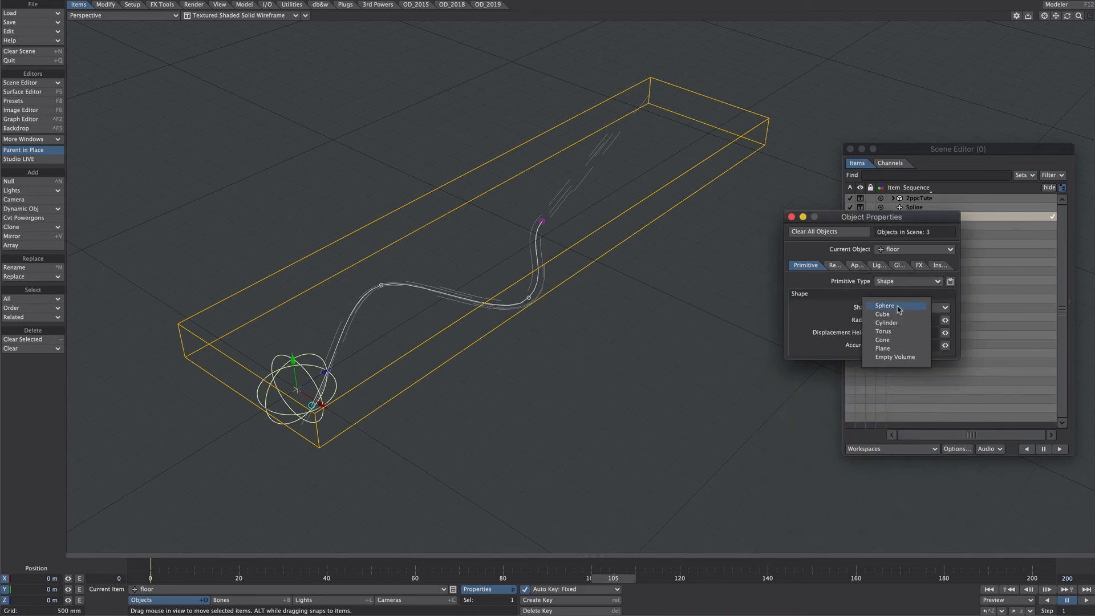
left_click(890, 348)
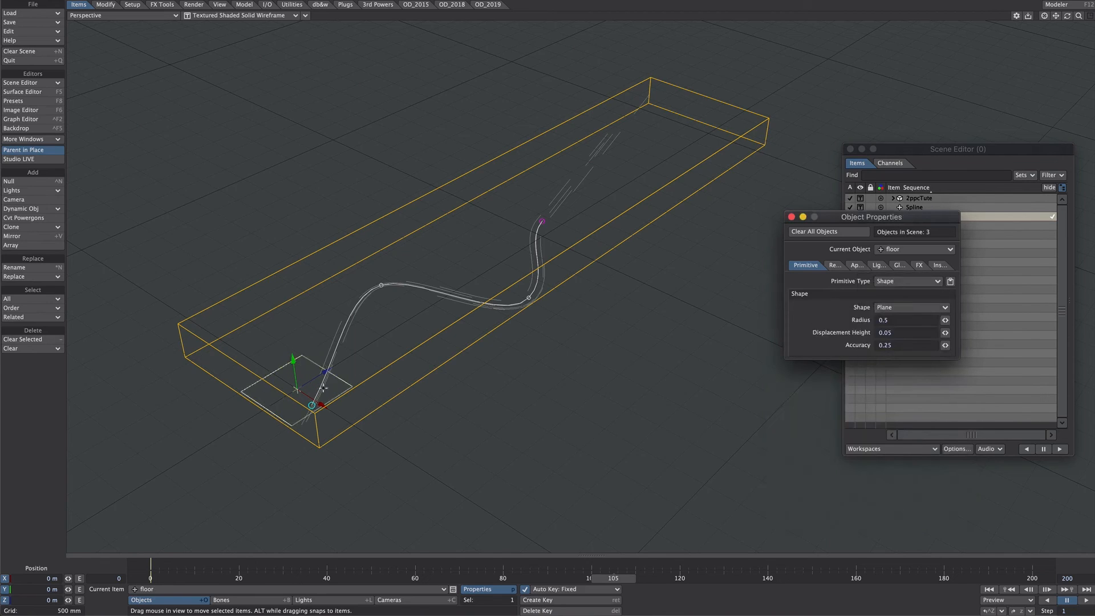
Move the floor plane beneath the strands to about X 861 mm, Y -320 mm, Z 4.31 m and enlarge its radius to 6.26
left_click_drag(322, 388, 737, 260)
left_click_drag(777, 226, 758, 225)
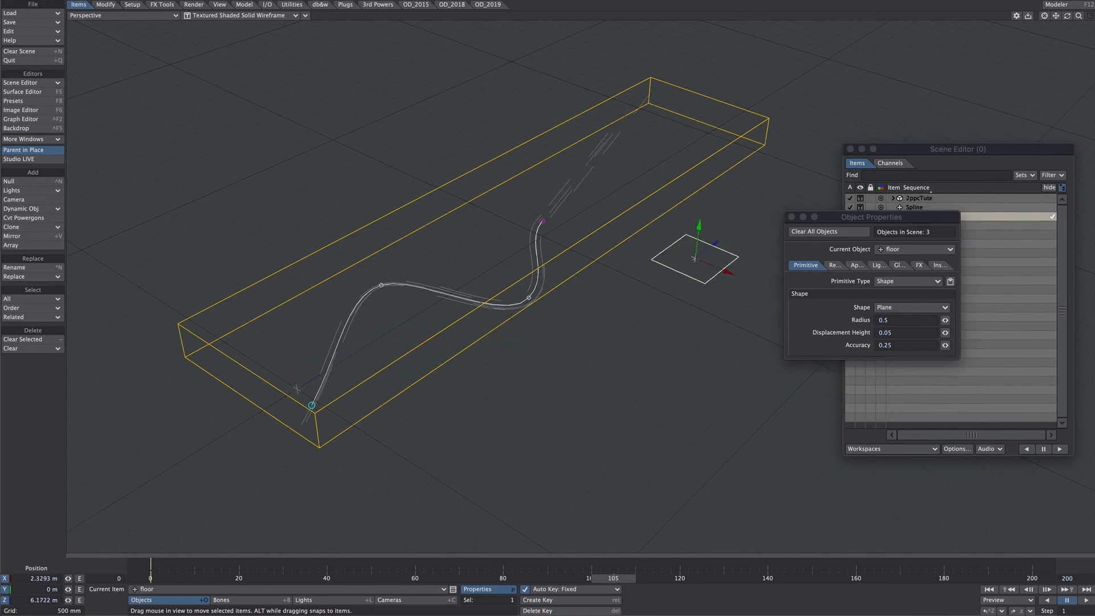
left_click_drag(758, 225, 678, 209)
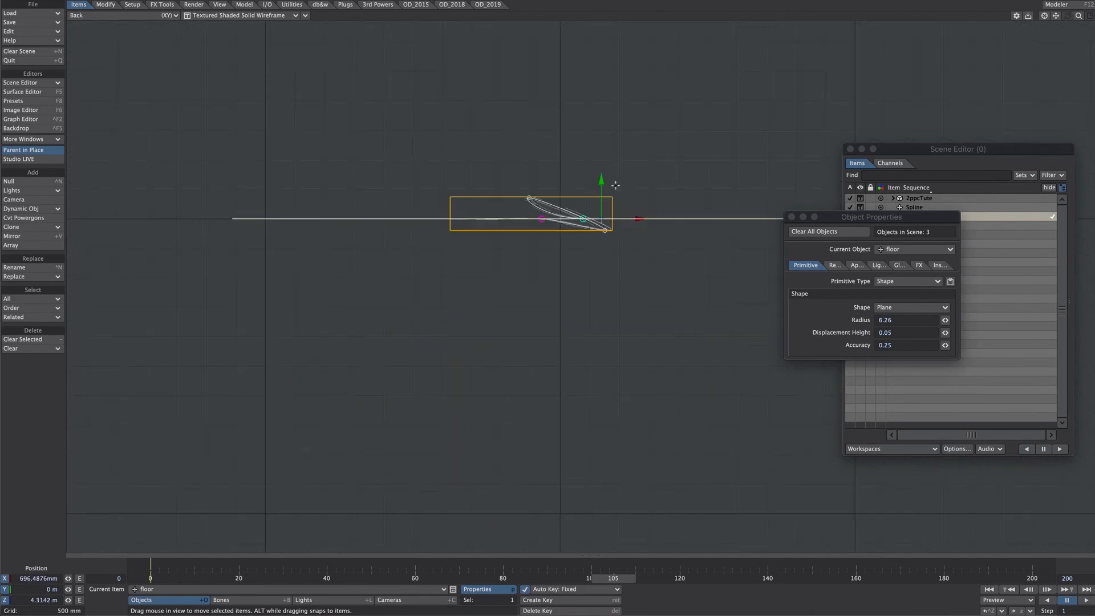
mouse_move(616, 185)
left_mouse_down()
mouse_move(616, 220)
mouse_move(630, 175)
left_mouse_up()
key("4")
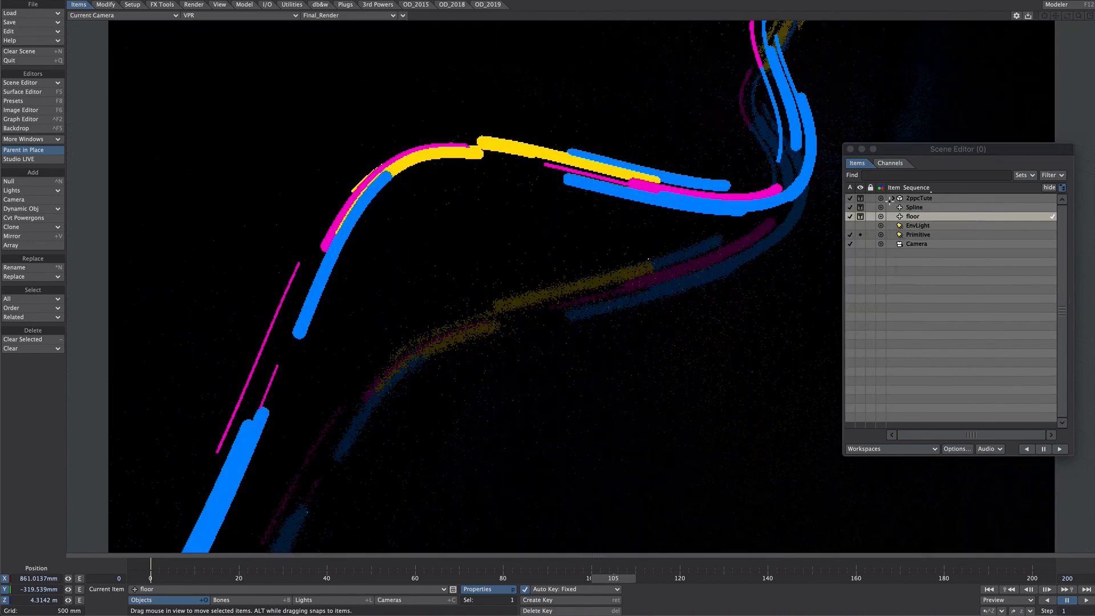
Reduce the Particle/Line Thickness of the 2ppcTute object to make the light strands thinner
left_click(914, 199)
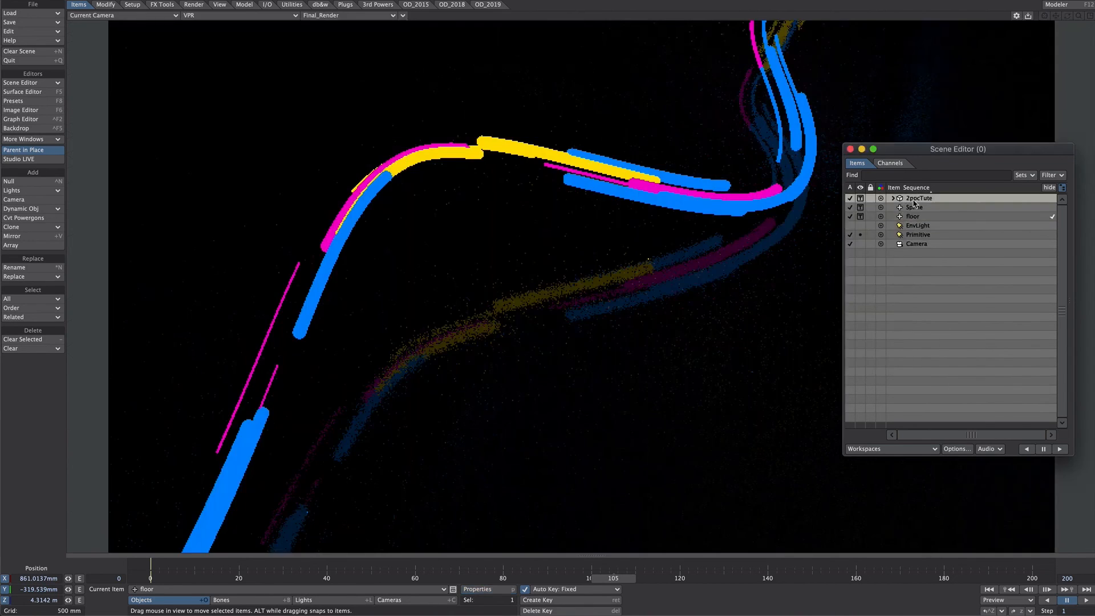
key("p")
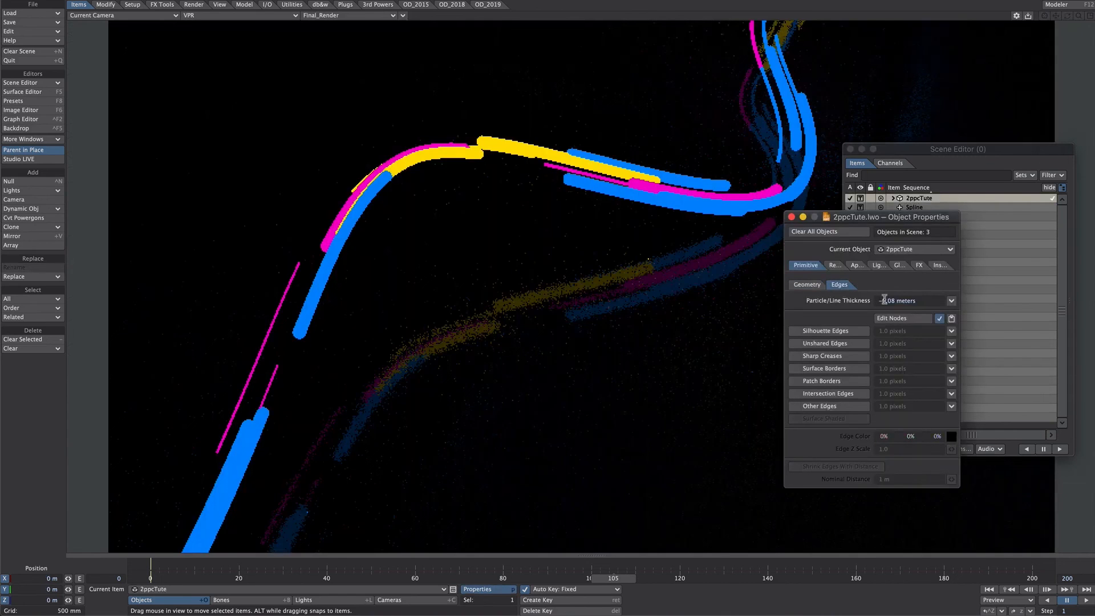
left_click_drag(895, 301, 891, 302)
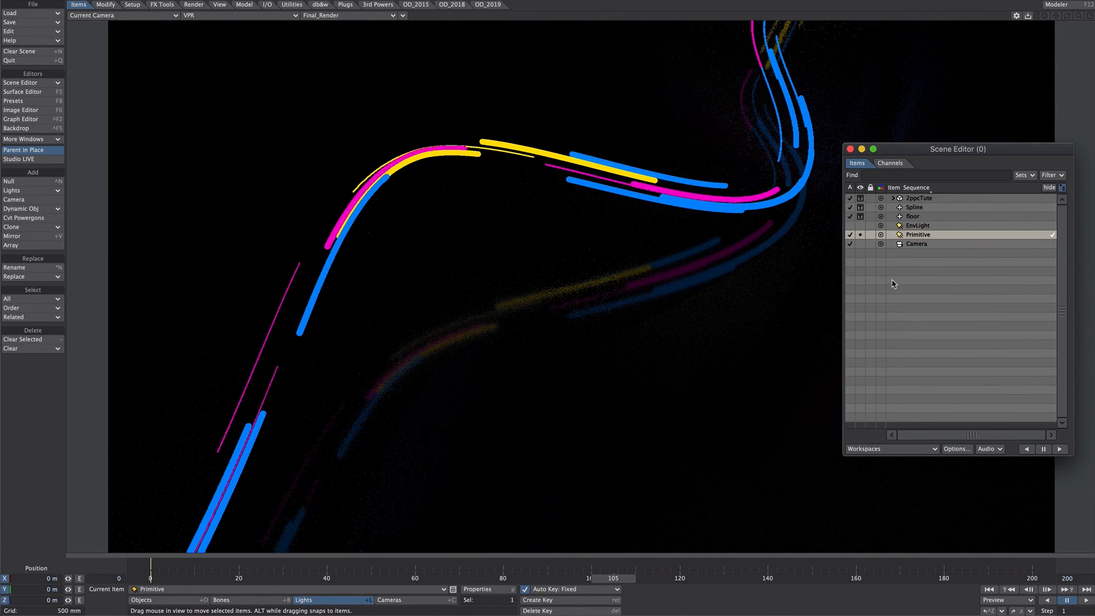
Make the Primitive light visible to the camera and deactivate the 2ppcTute object
key("p")
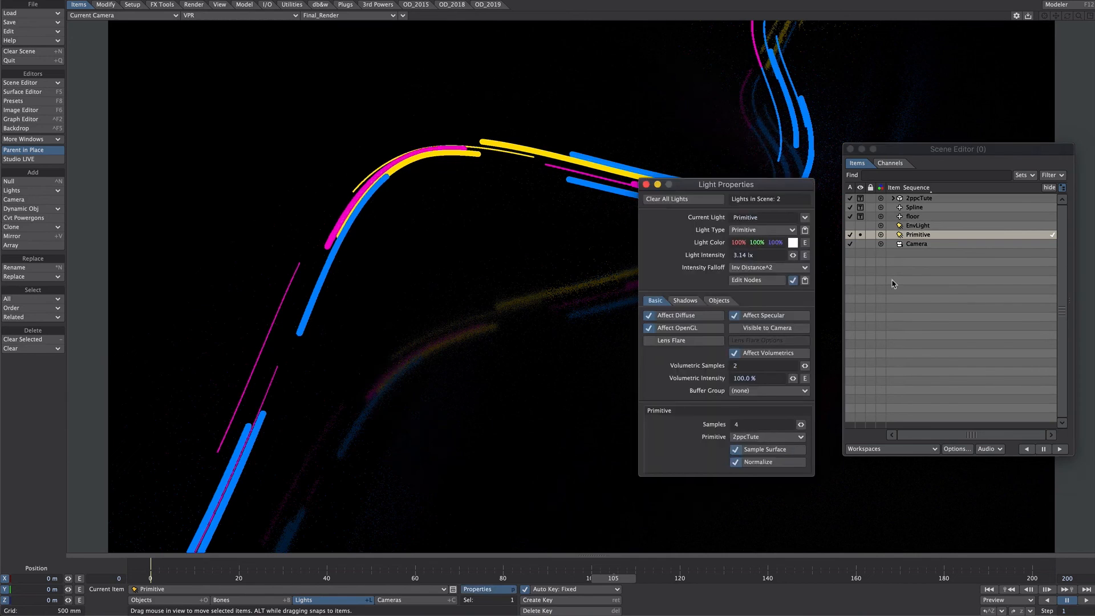
left_click(735, 329)
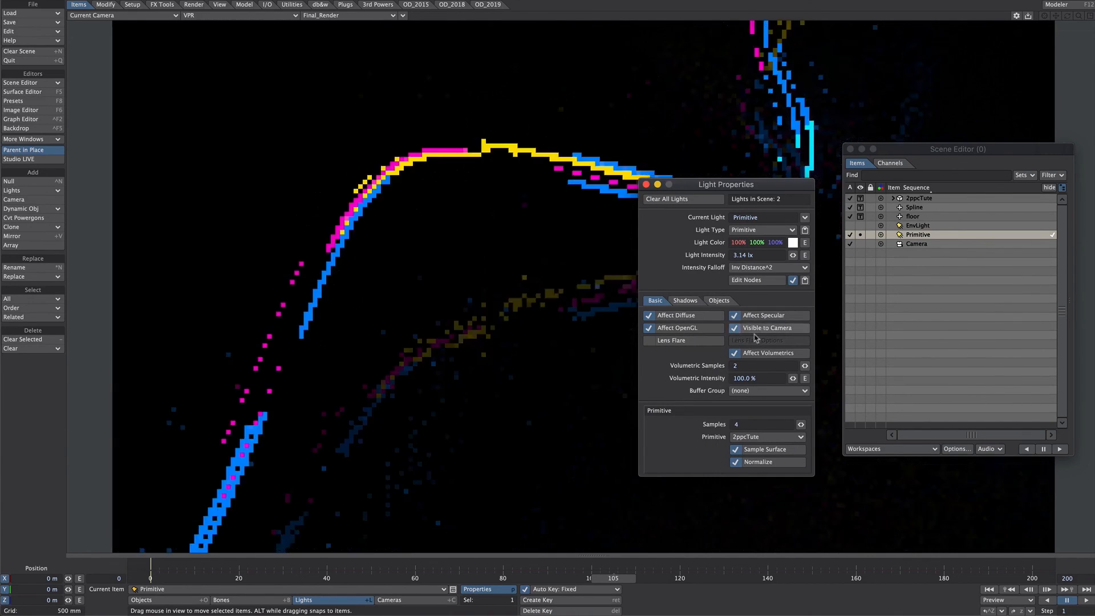
left_click(850, 198)
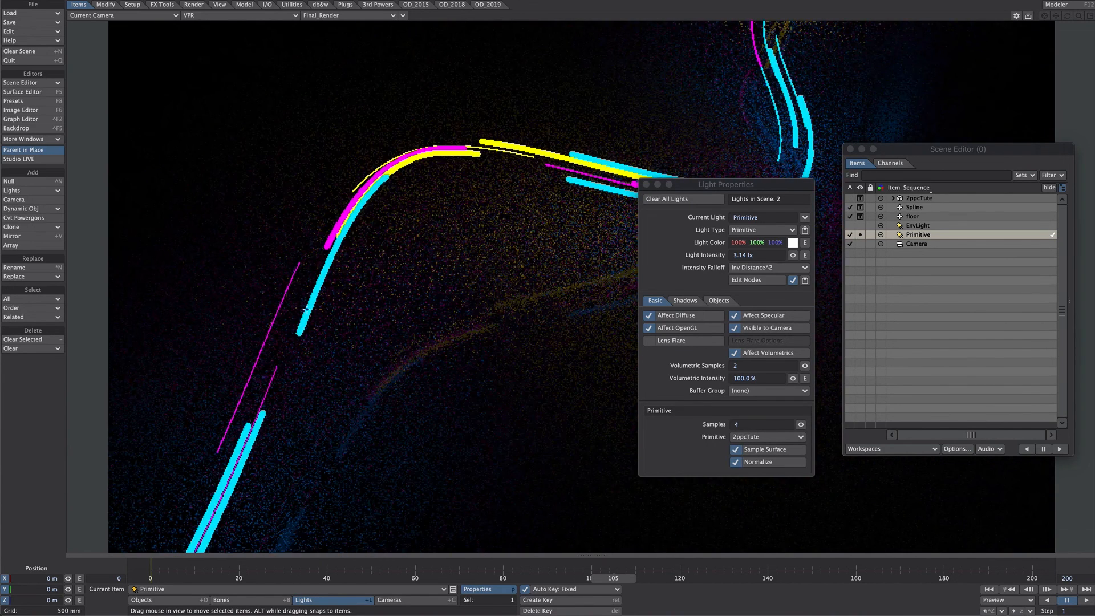
left_click_drag(729, 188, 681, 306)
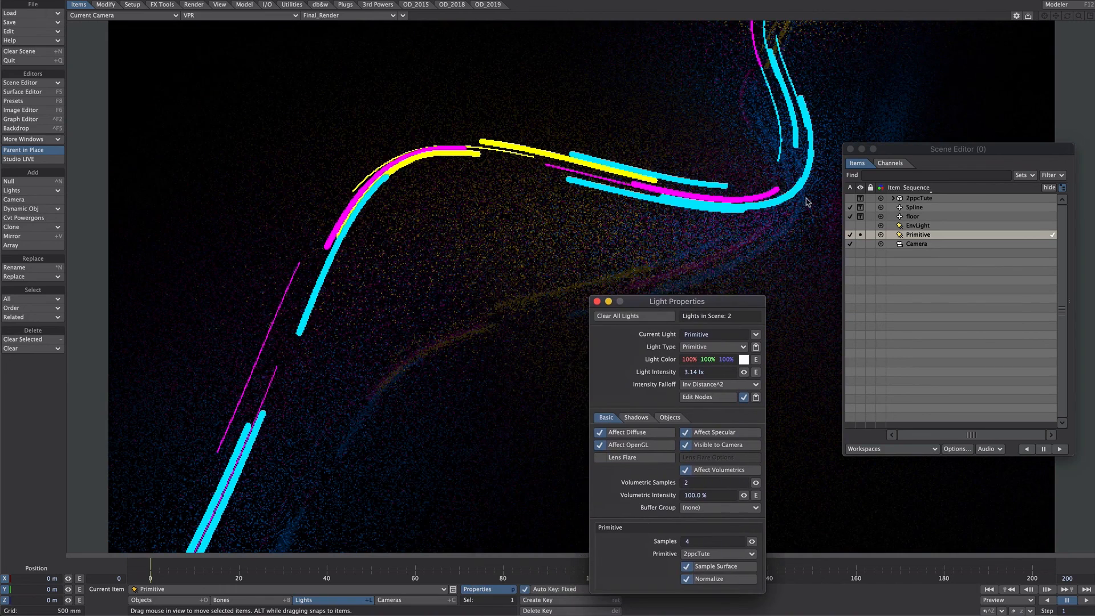
Set the color of the floor's Default surface to 0% red, 0% green and 5% blue
key("F5")
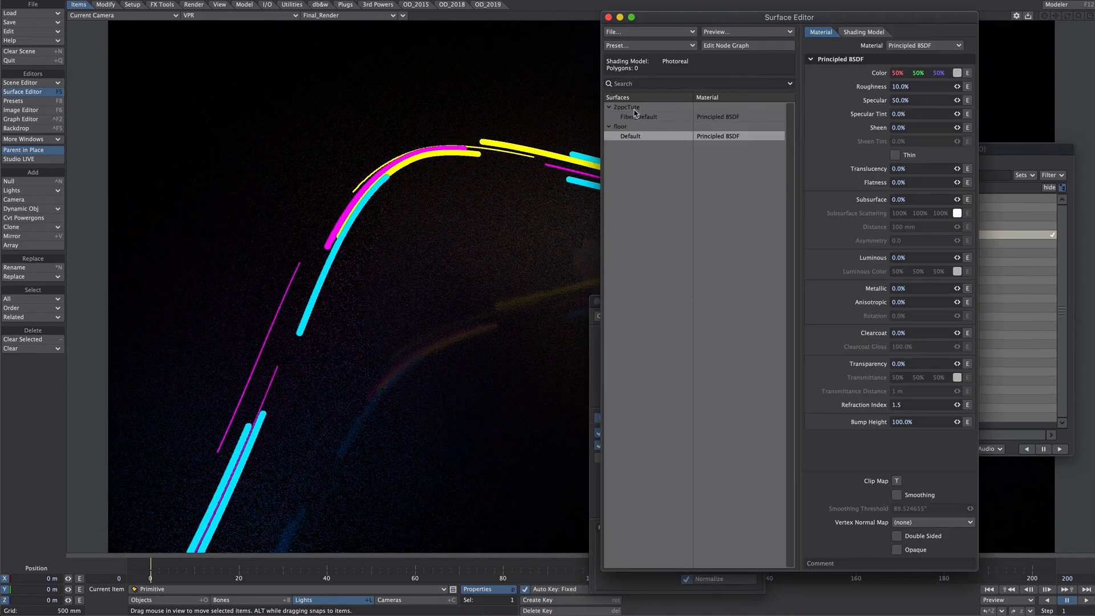
right_click(939, 74)
left_click_drag(939, 74, 914, 73)
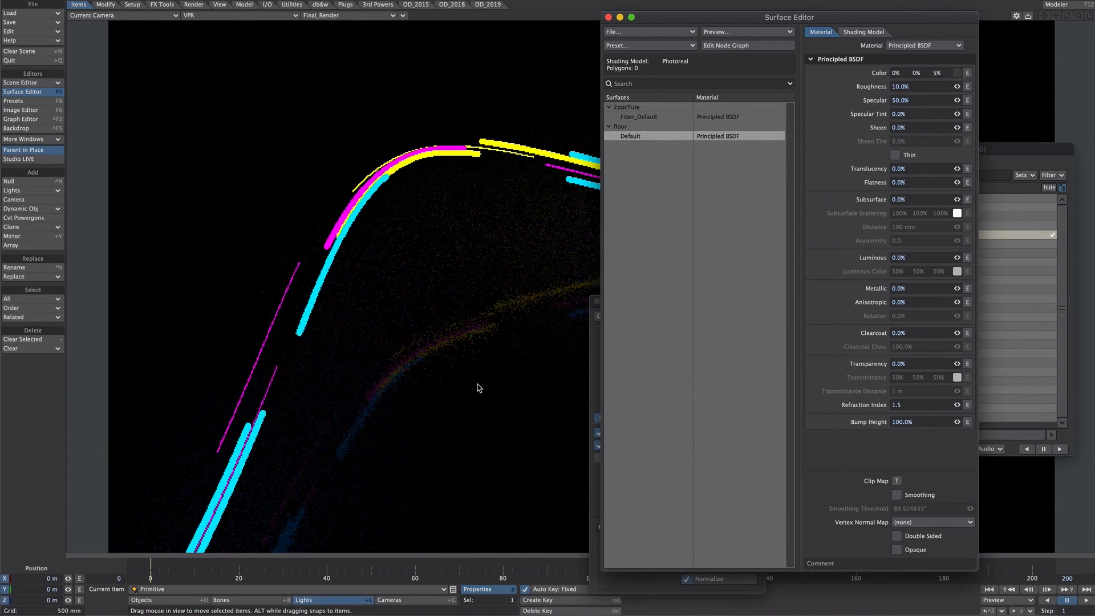
key("F5")
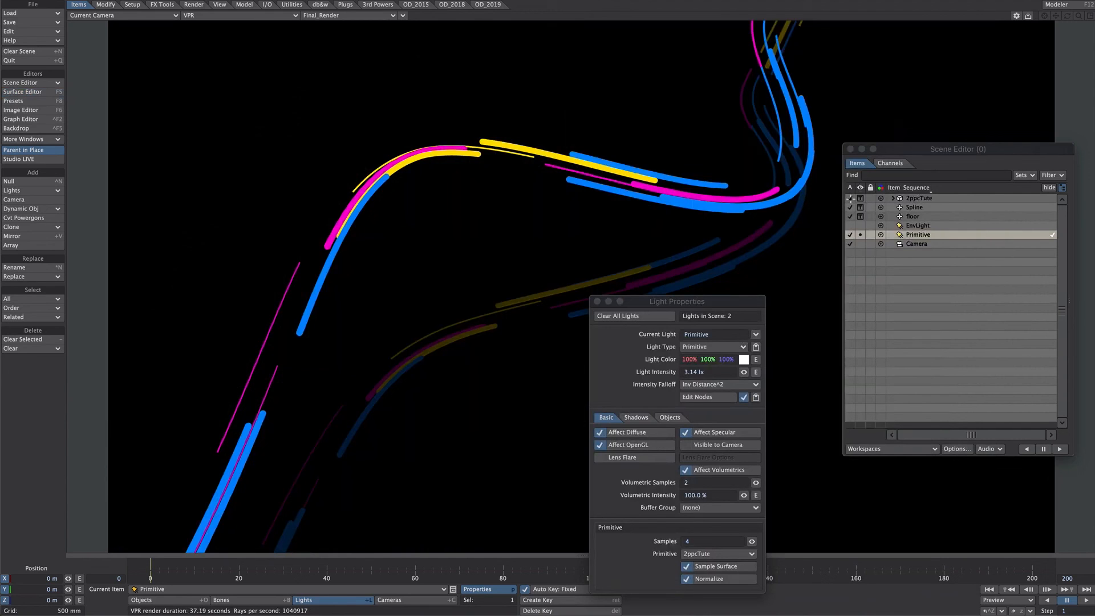
Deactivate the 2ppcTute object again and turn on Visible to Camera for the Primitive light
left_click(849, 198)
left_click(702, 447)
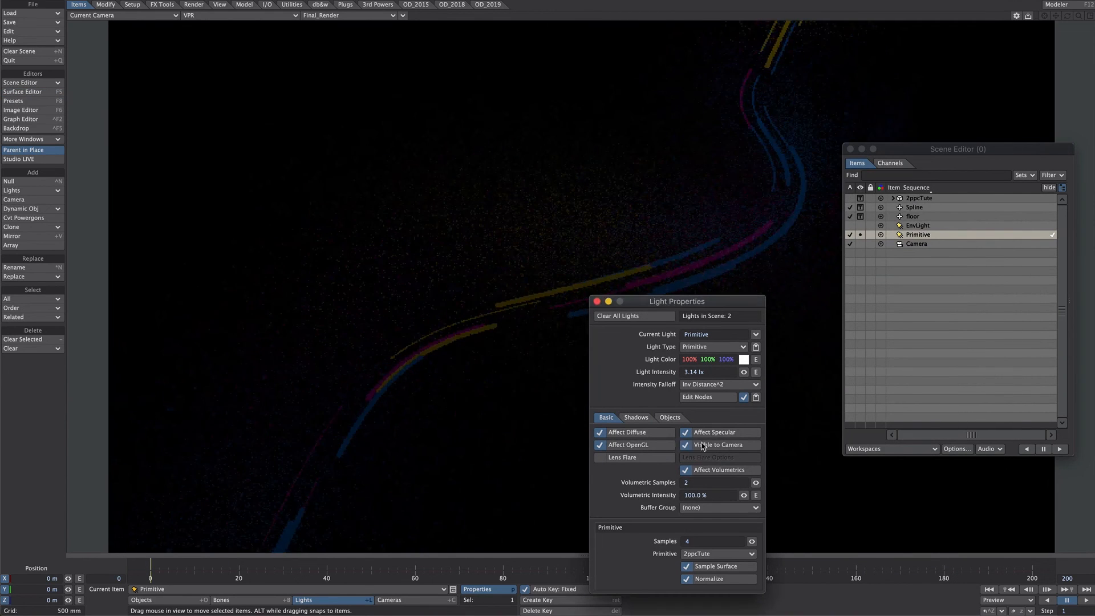